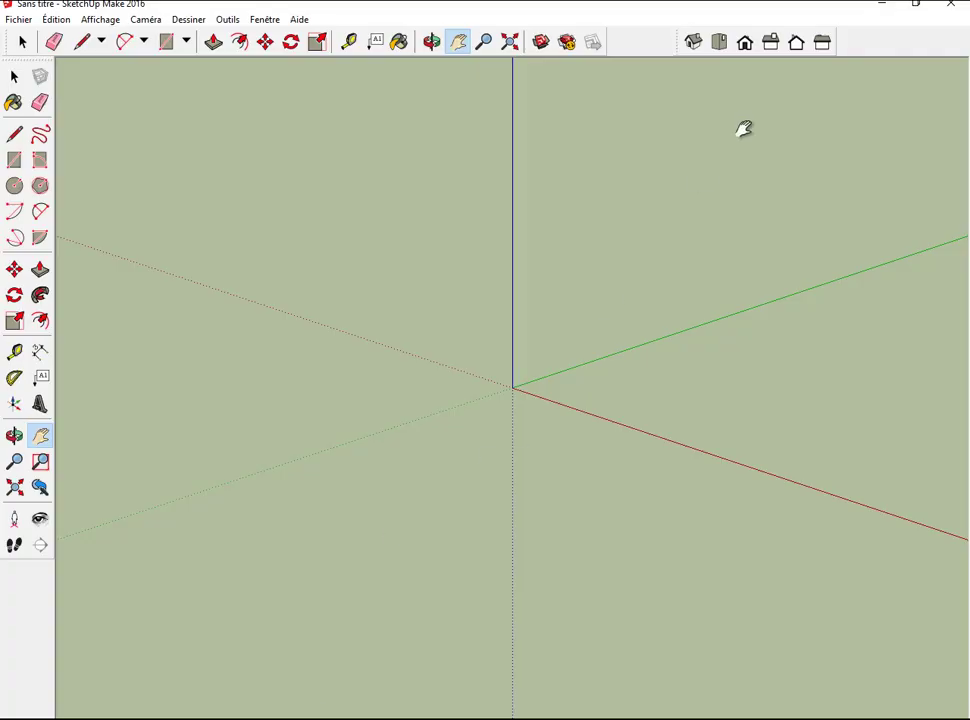
From the Top view, place the first vertical guide parallel to the green axis.
click(719, 42)
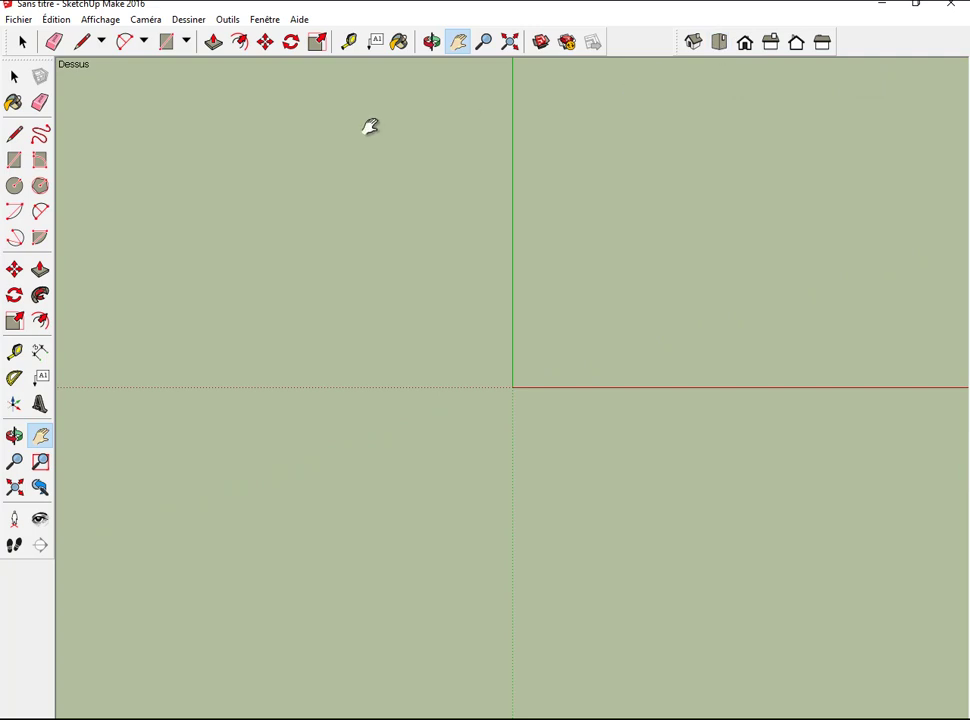
click(16, 352)
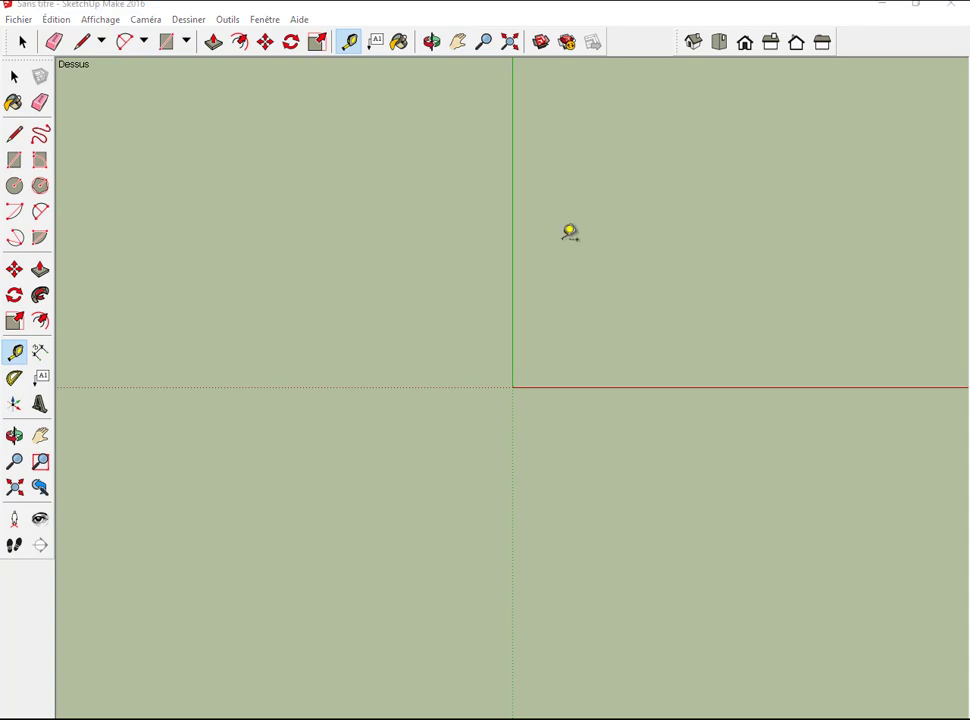
click(513, 246)
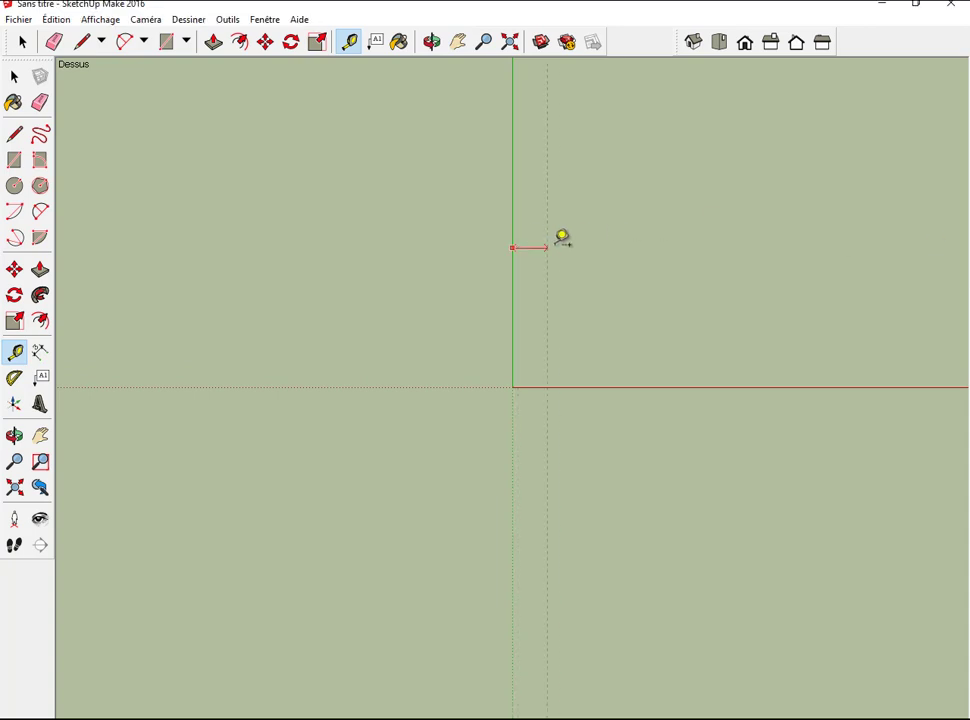
click(643, 245)
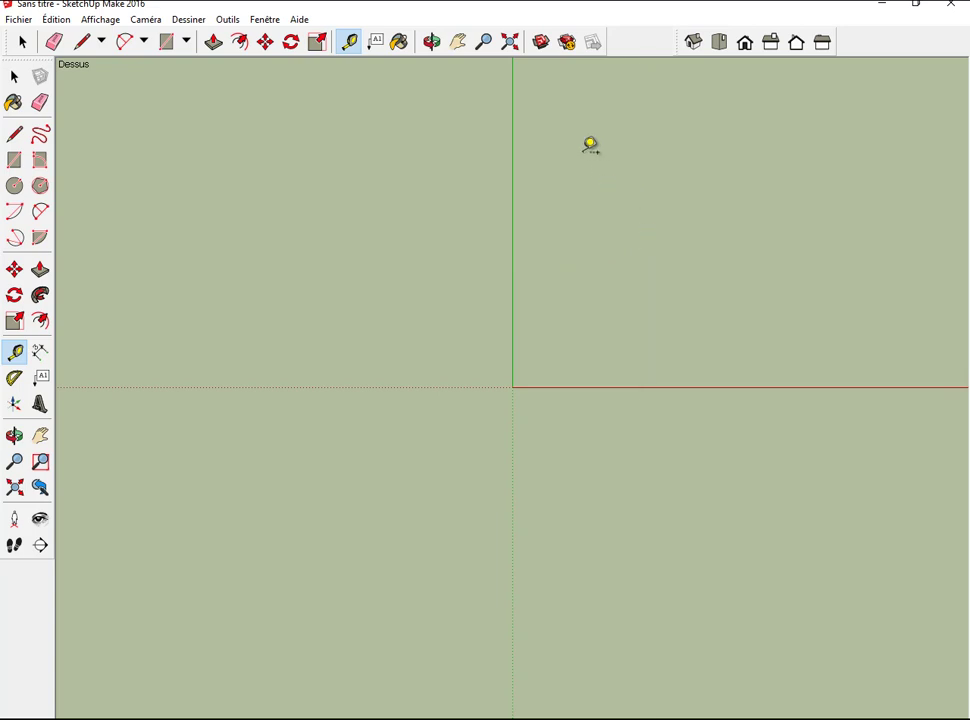
scroll(588, 198, down, 2)
scroll(588, 198, down, 1)
scroll(588, 198, down, 2)
scroll(588, 198, down, 1)
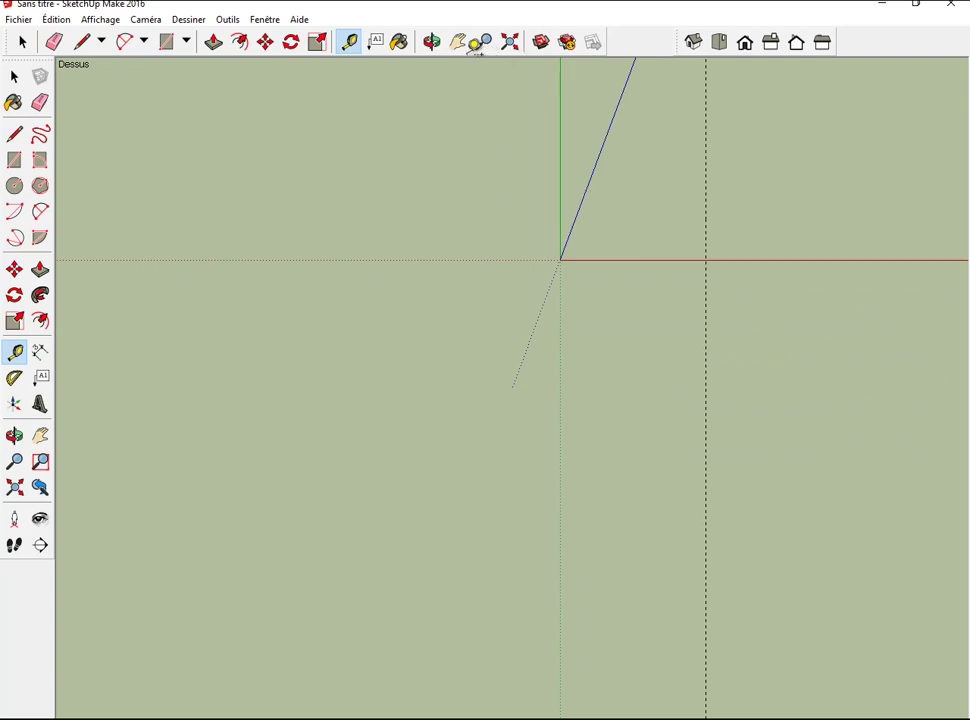
click(459, 43)
mouse_move(625, 128)
mouse_down()
mouse_move(225, 404)
mouse_move(203, 407)
mouse_up()
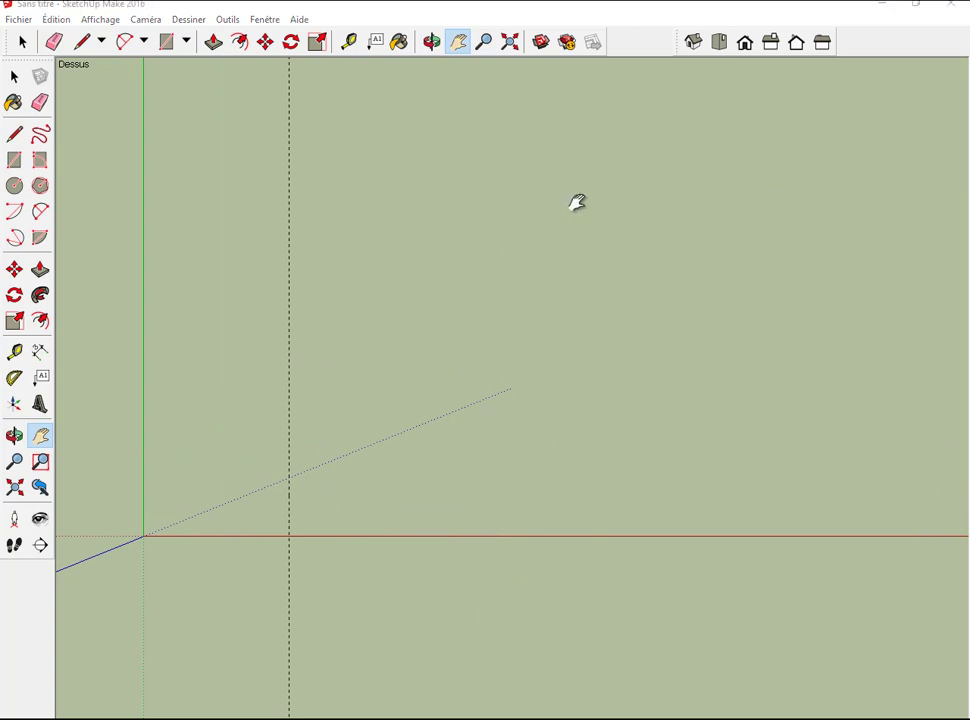
Add further vertical guides, each spaced from the previous guide.
click(14, 352)
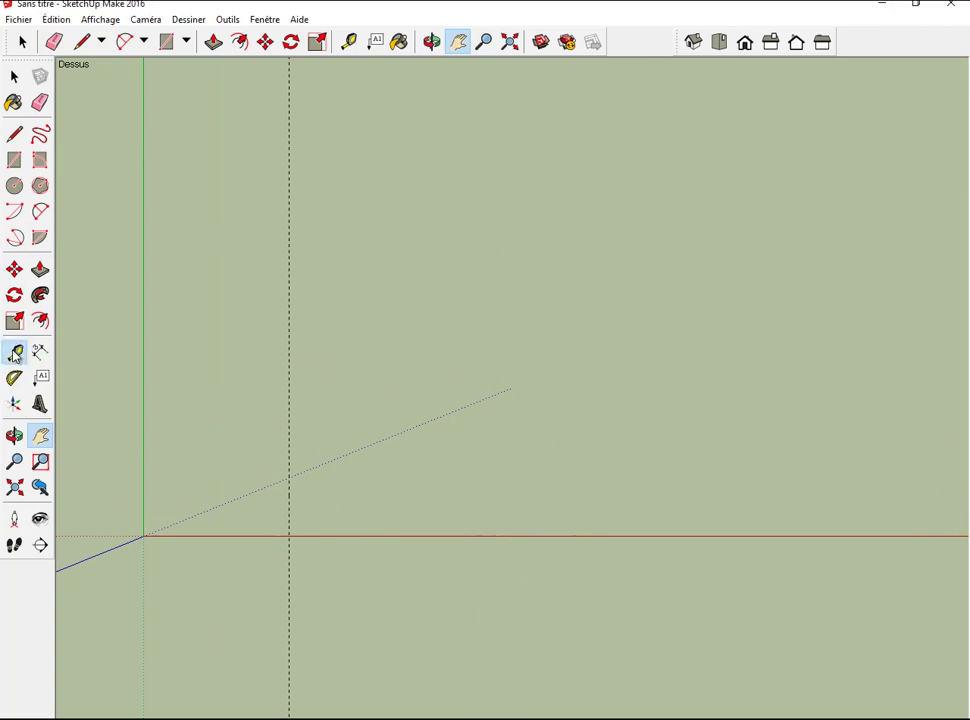
click(289, 332)
click(365, 331)
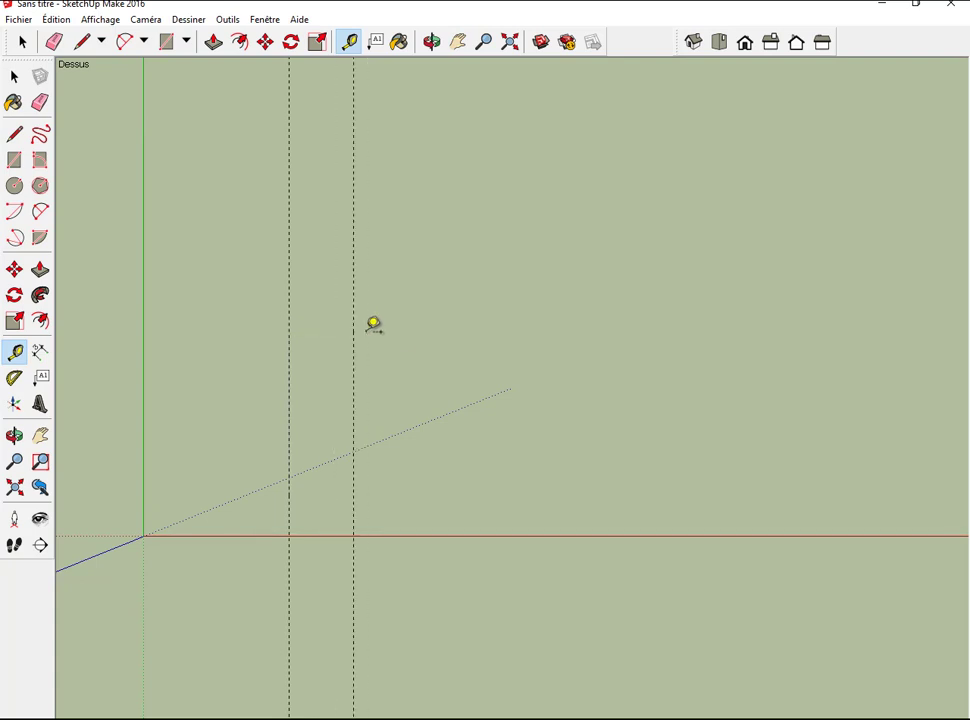
click(356, 327)
key(Return)
click(470, 333)
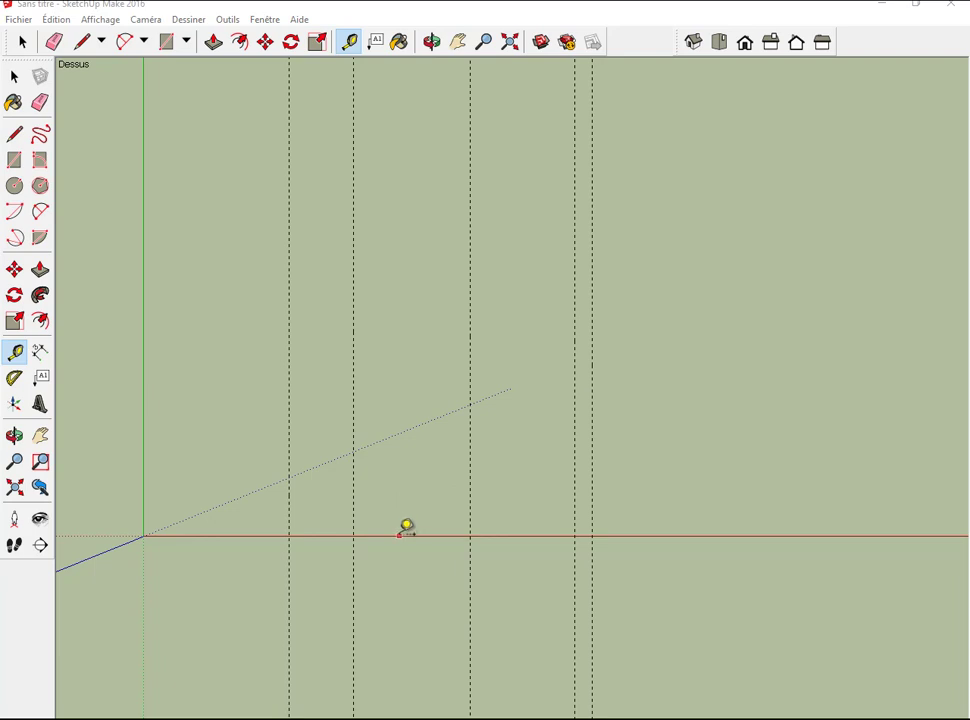
Add two horizontal guides, 21,45m above the red axis and 23,00m further up.
click(399, 536)
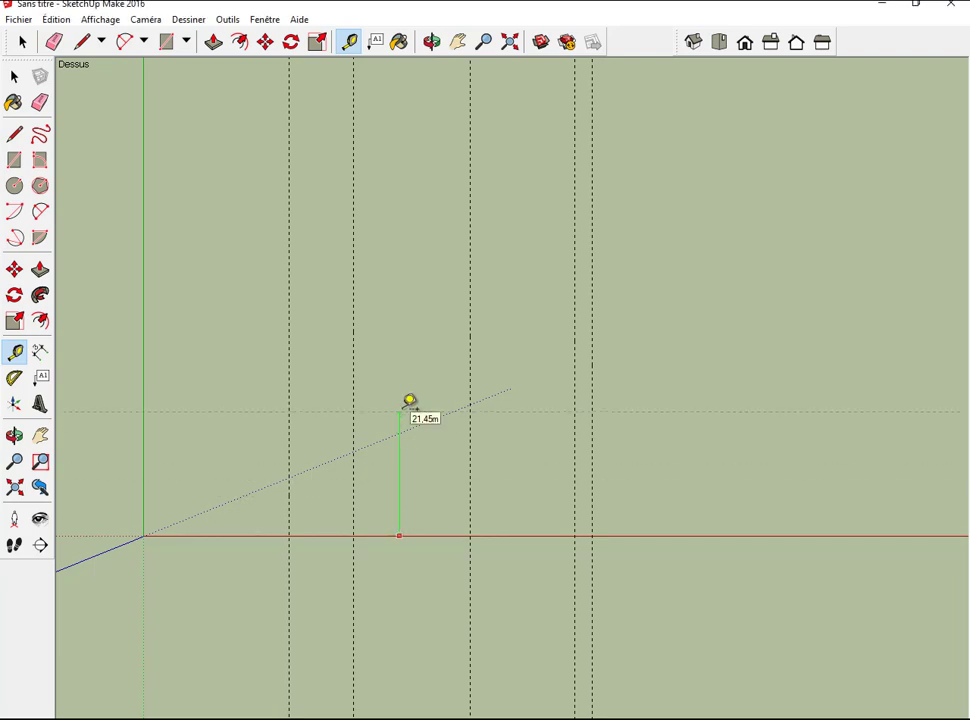
click(409, 403)
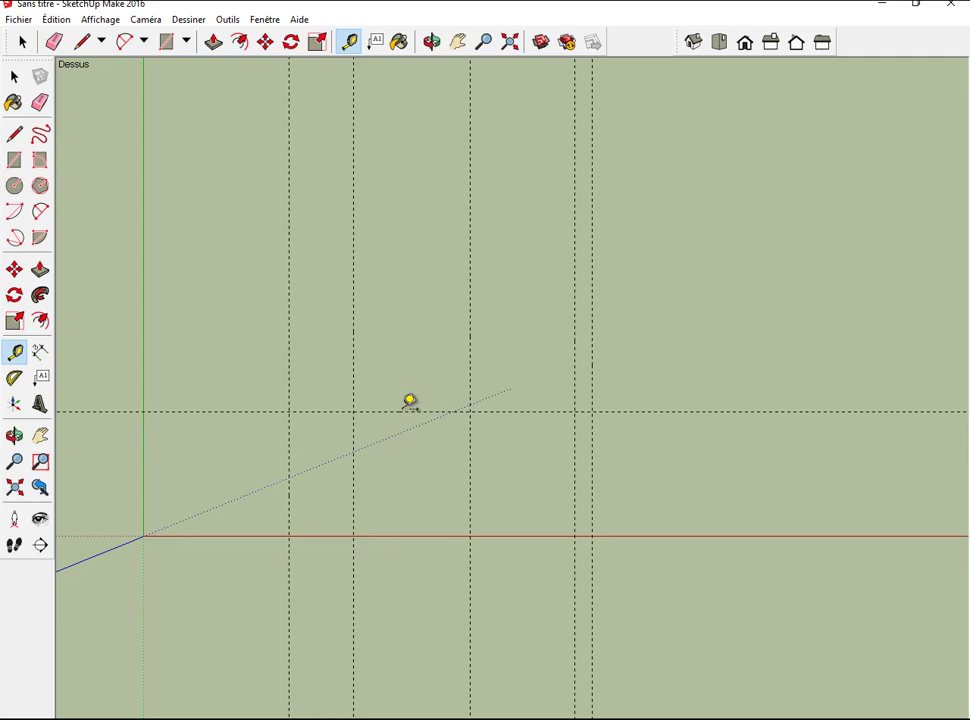
click(405, 402)
click(432, 266)
Draw a circle of radius 50 centred on the origin.
click(186, 42)
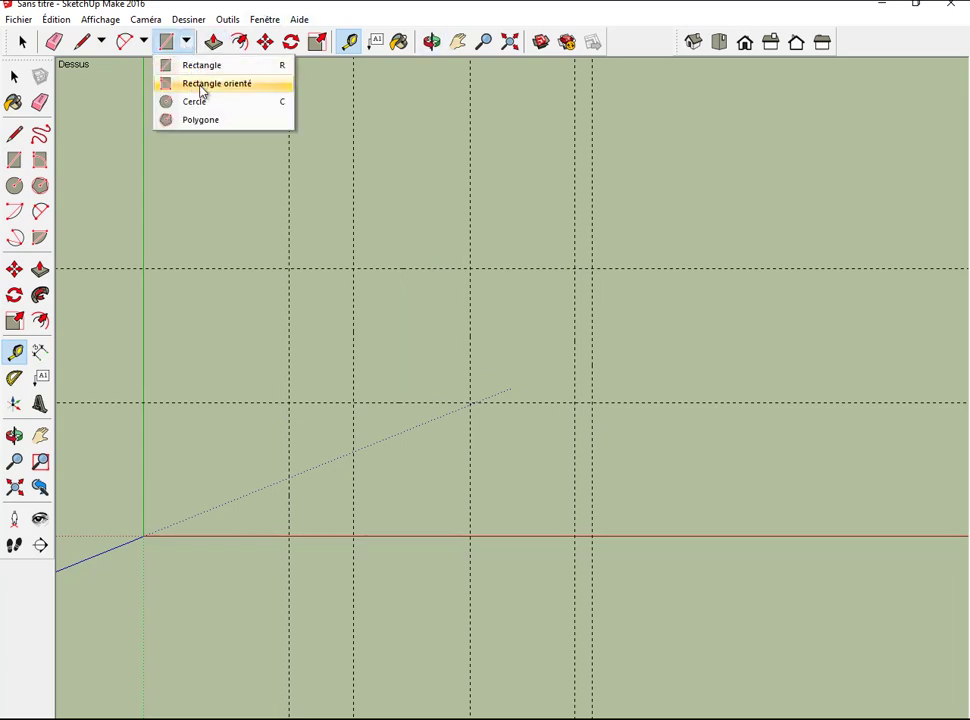
click(206, 102)
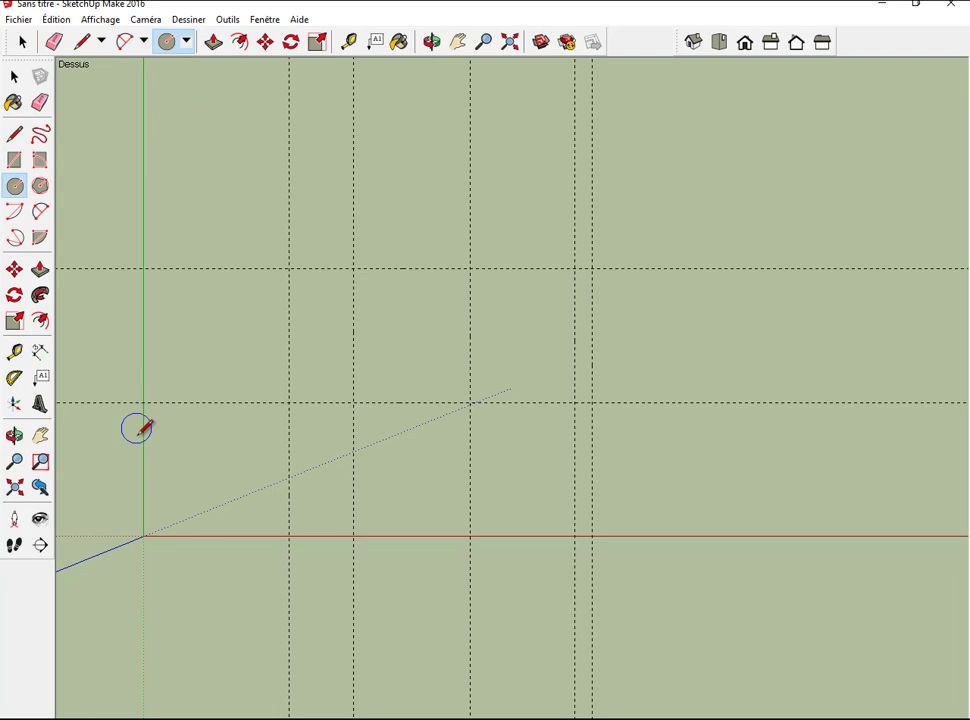
click(145, 536)
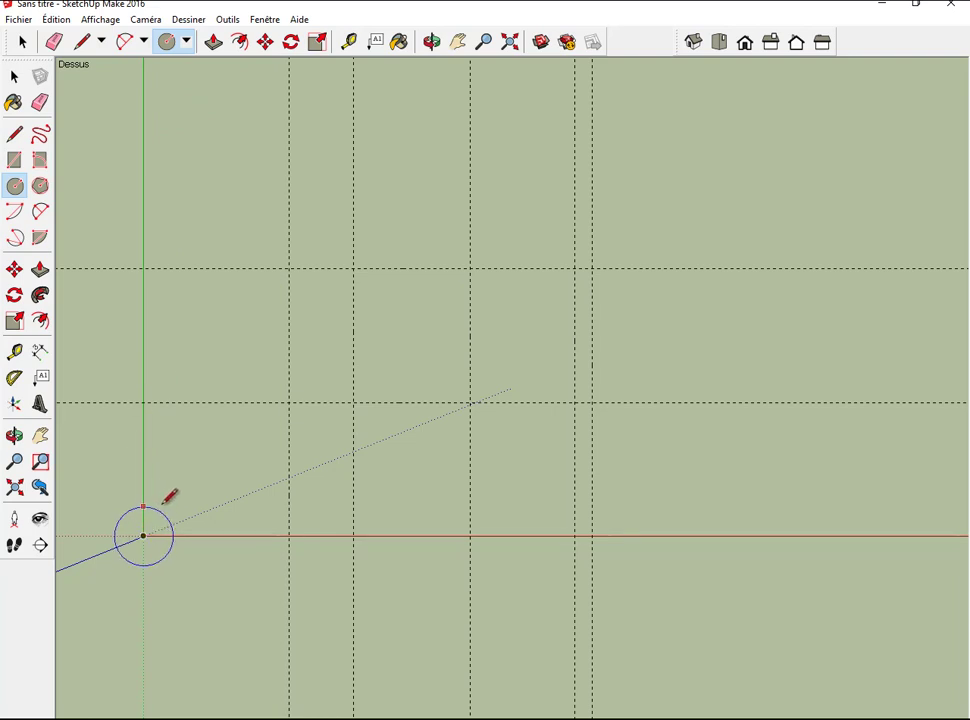
click(166, 500)
text(50)
key(Return)
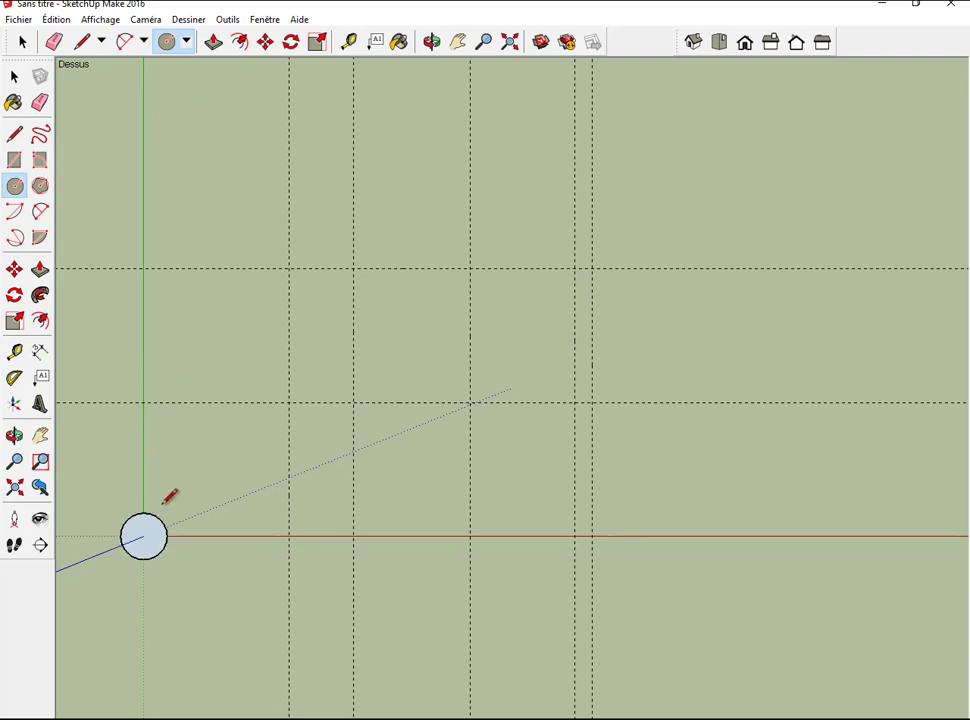
Draw a second circle of radius 40 on the guide intersection along the red axis.
click(289, 538)
click(305, 517)
text(40)
key(Return)
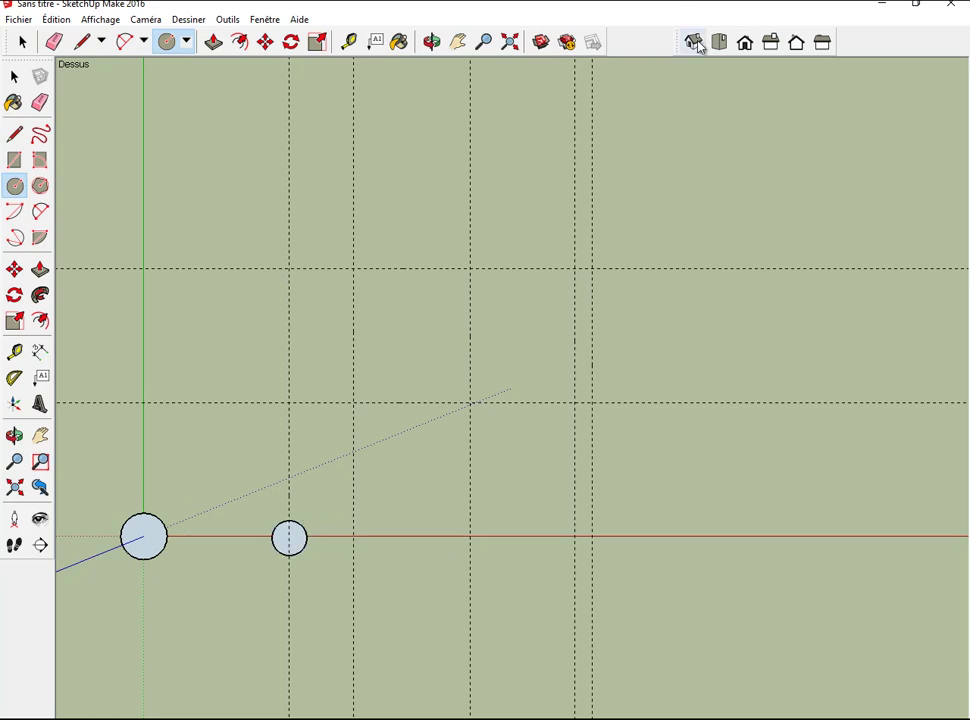
In Iso view, pull the circle at the origin up into a tall cylinder.
click(695, 43)
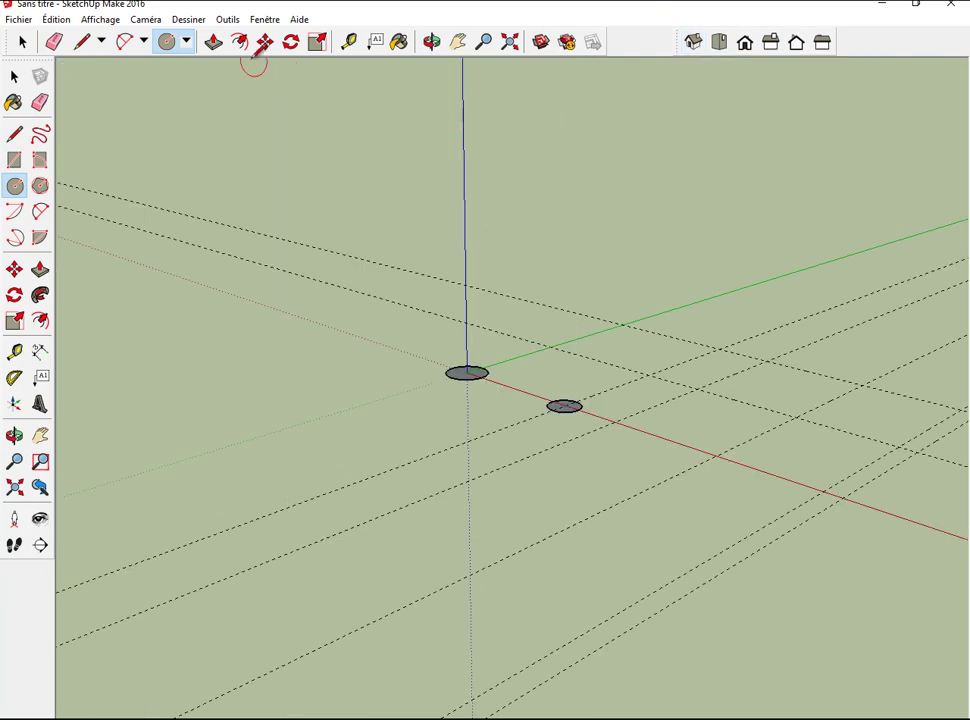
click(213, 43)
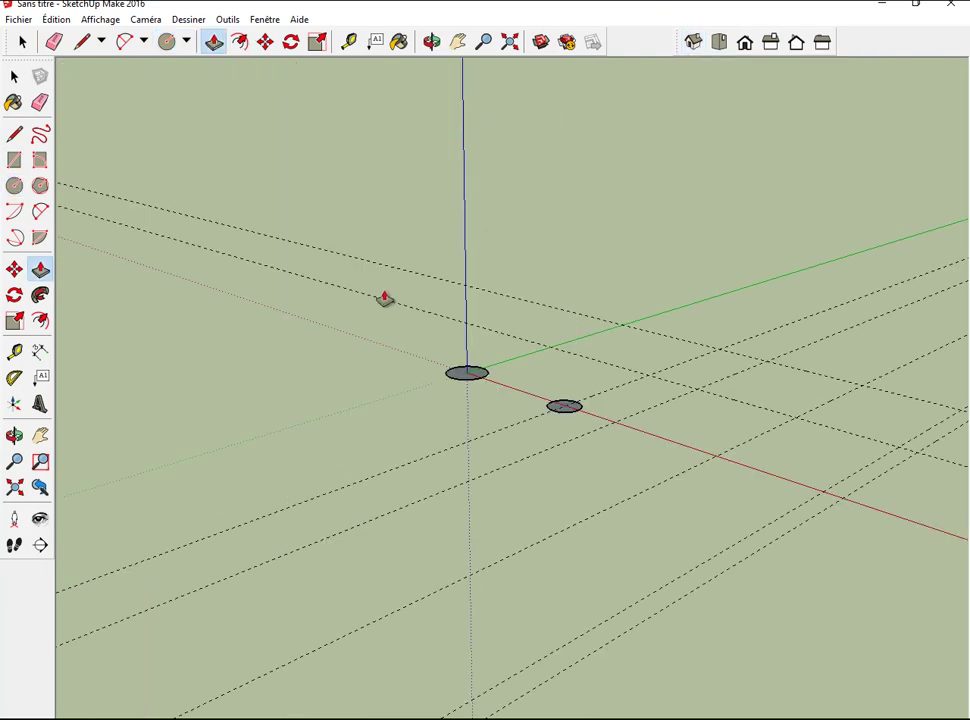
click(459, 378)
click(463, 240)
Raise the second circle to the same height, framing both cylinder tops.
click(563, 407)
click(563, 401)
double_click(562, 401)
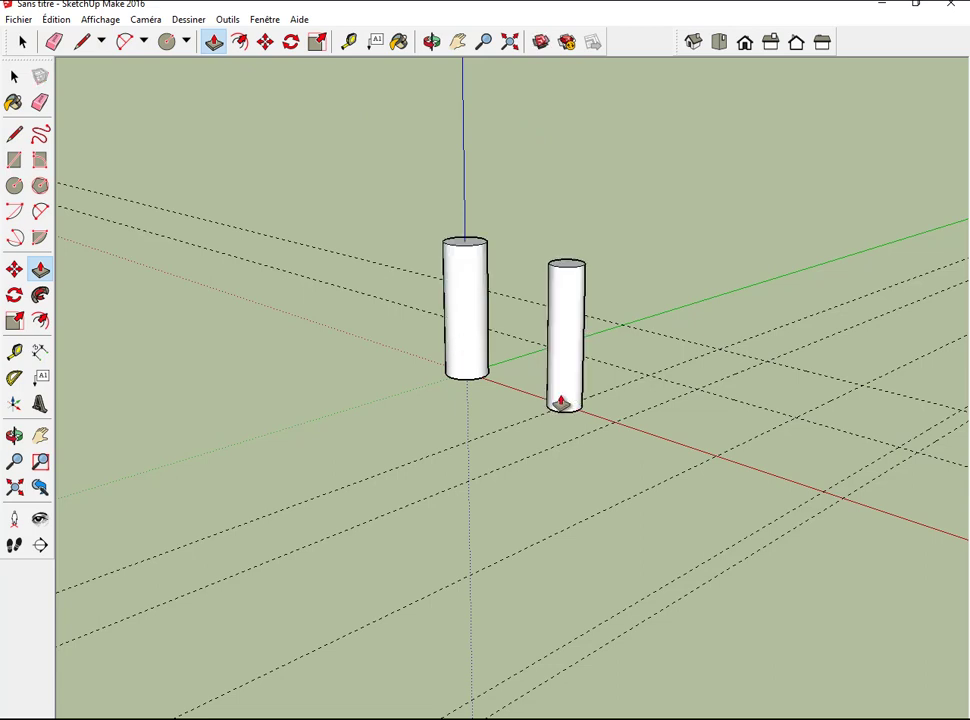
scroll(632, 147, up, 2)
scroll(632, 147, up, 2)
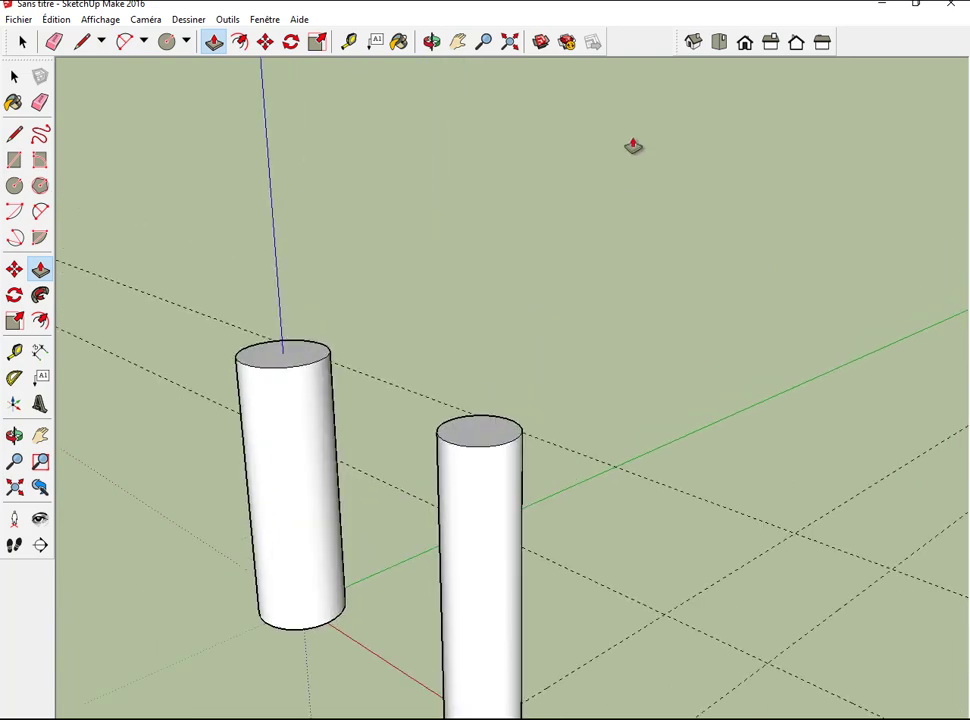
scroll(632, 147, up, 2)
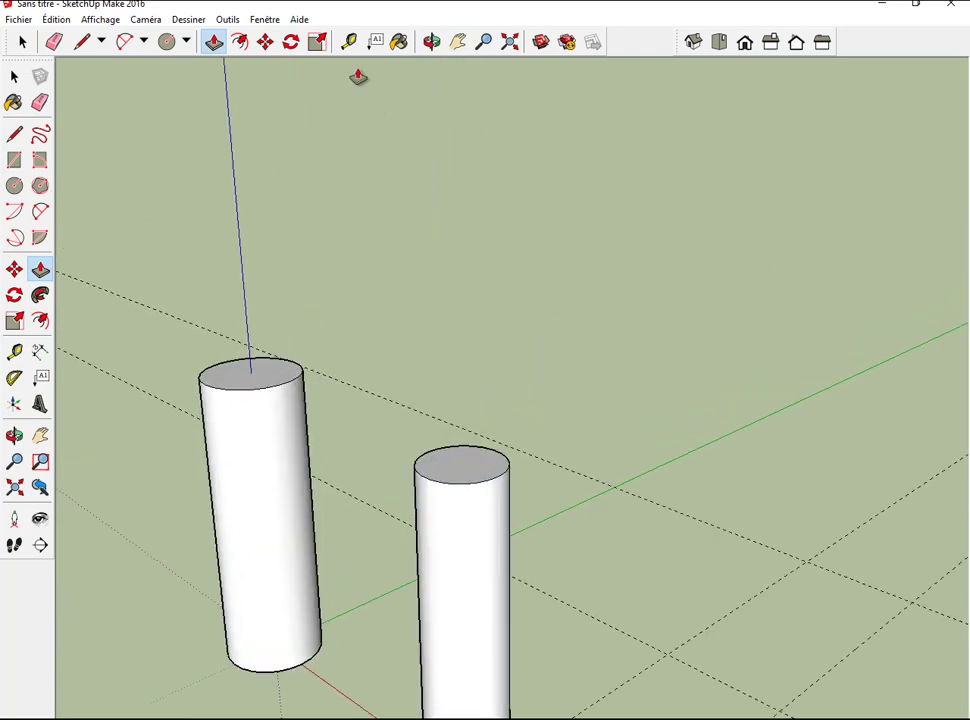
click(458, 41)
drag(419, 217, 626, 210)
scroll(627, 228, up, 2)
scroll(635, 320, up, 1)
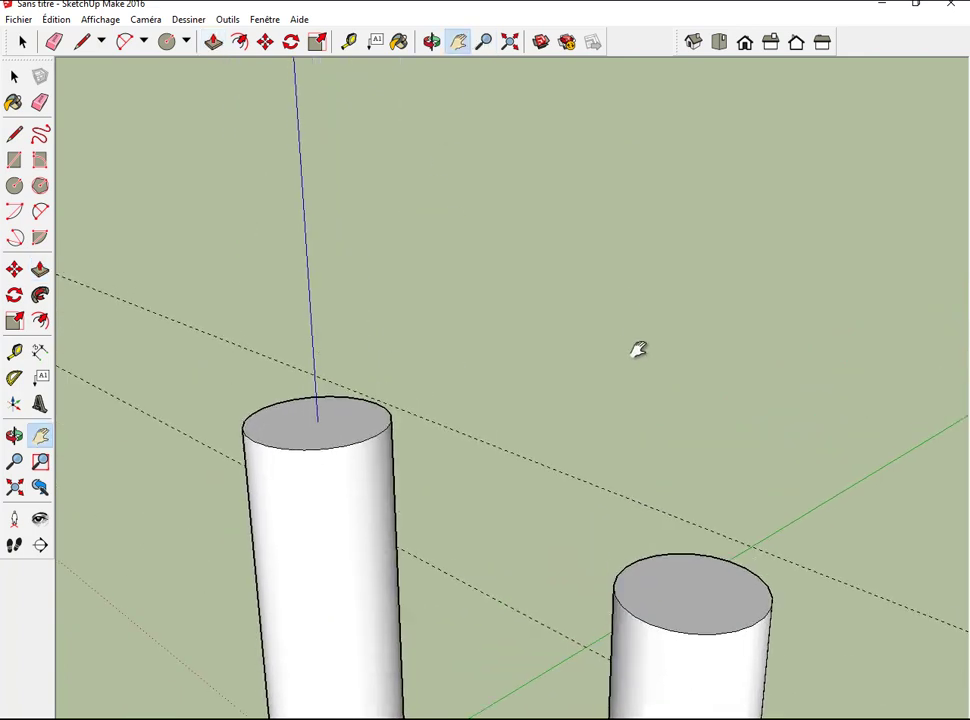
drag(637, 349, 651, 228)
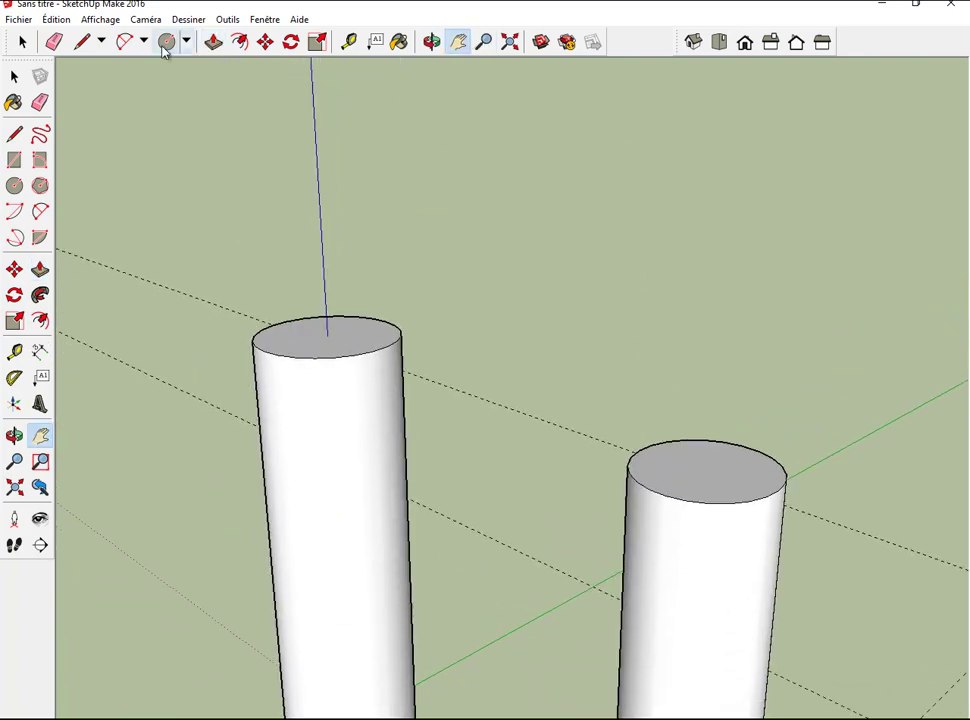
Offset an outer ring 2 wide around the top of each cylinder.
click(240, 41)
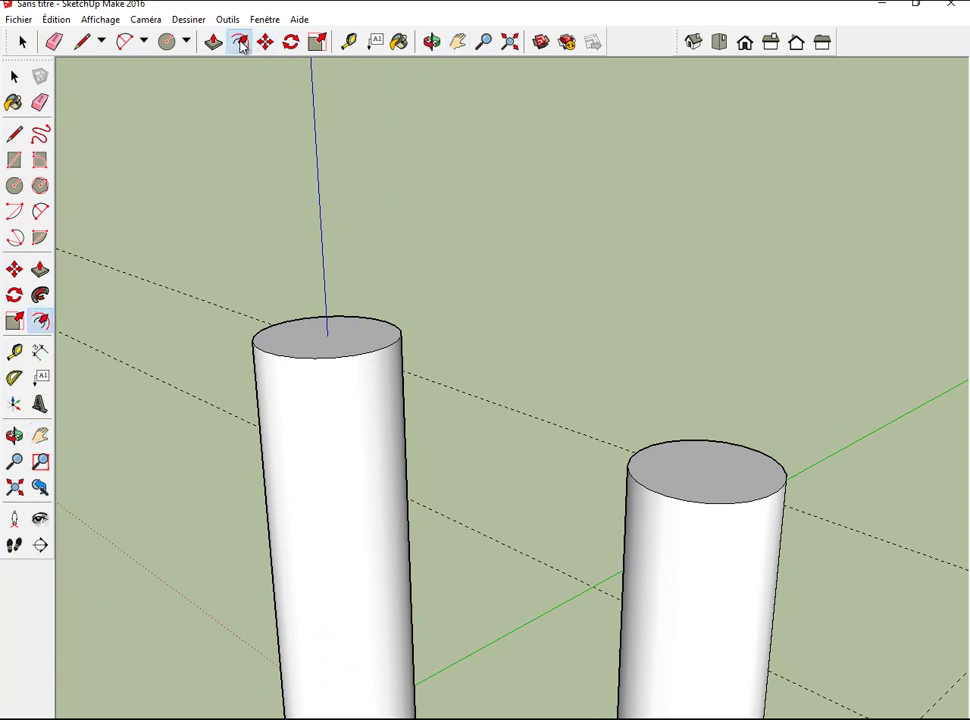
click(373, 324)
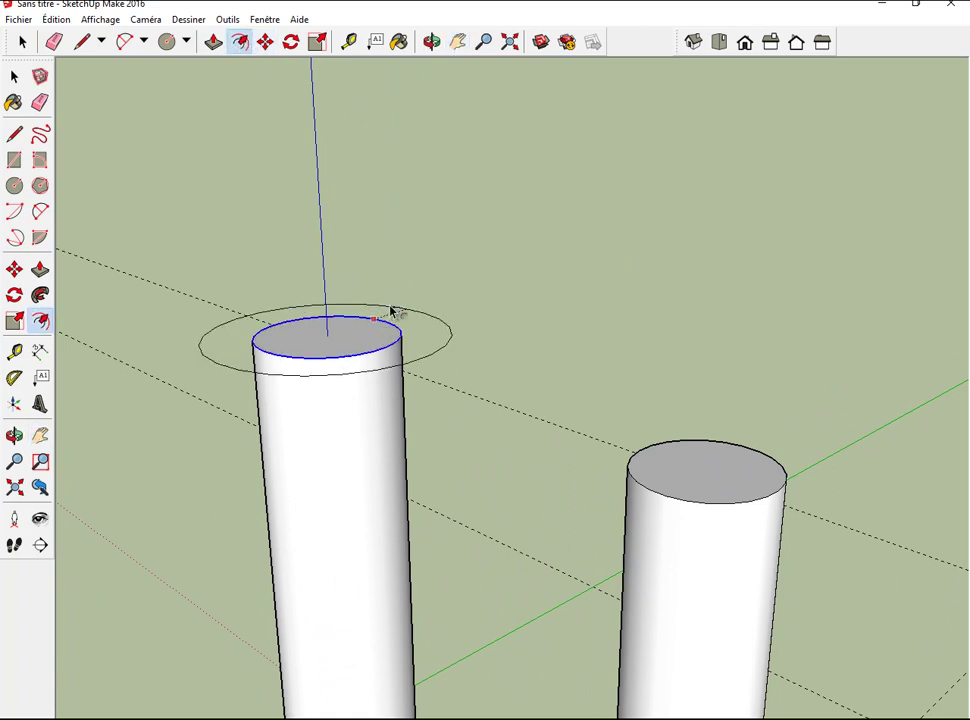
click(392, 312)
text(2)
key(Return)
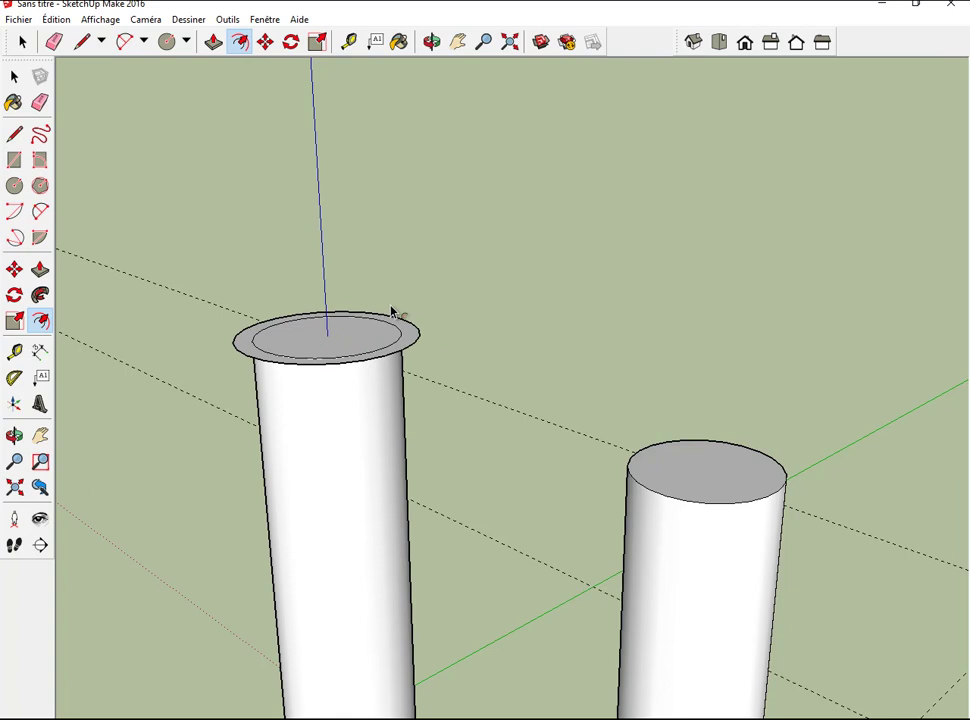
double_click(687, 430)
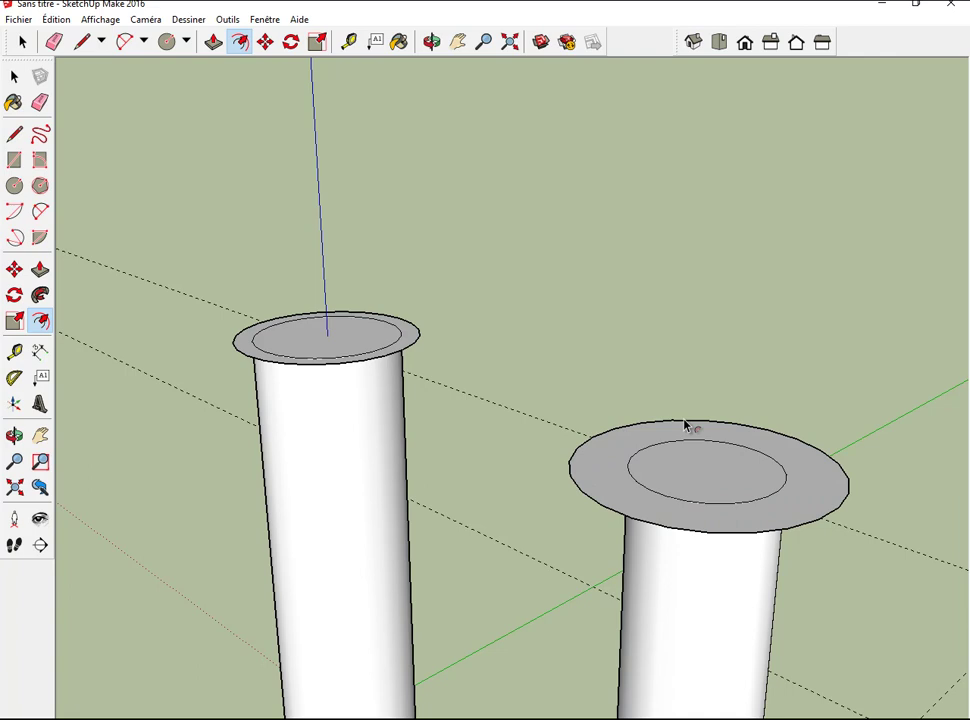
text(2)
key(Return)
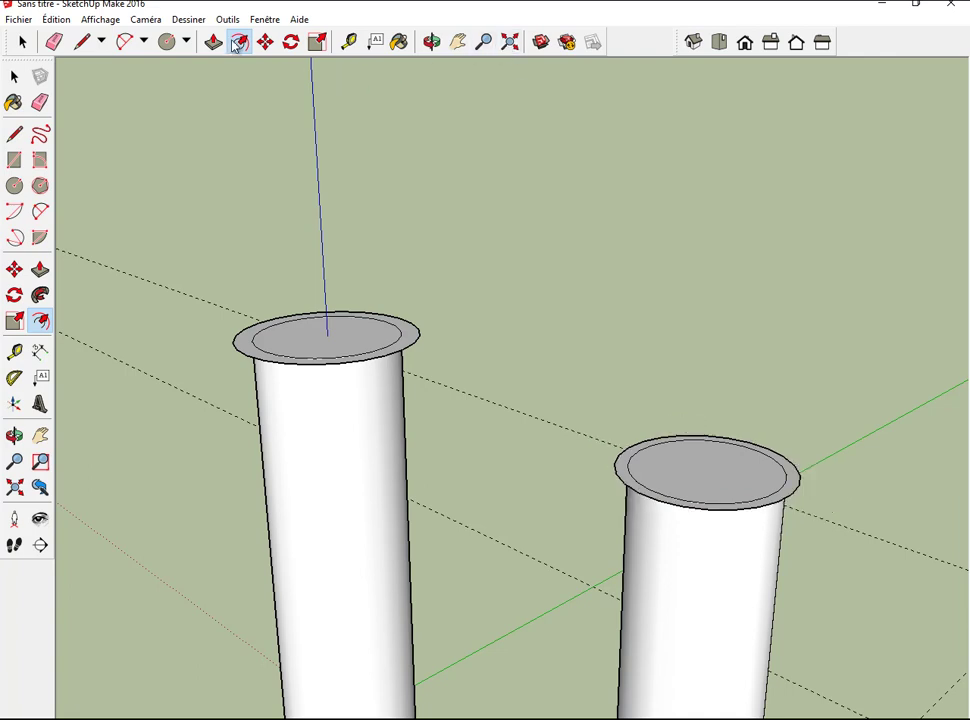
Raise both outer rings into collars, the right one matching the left's height.
click(213, 41)
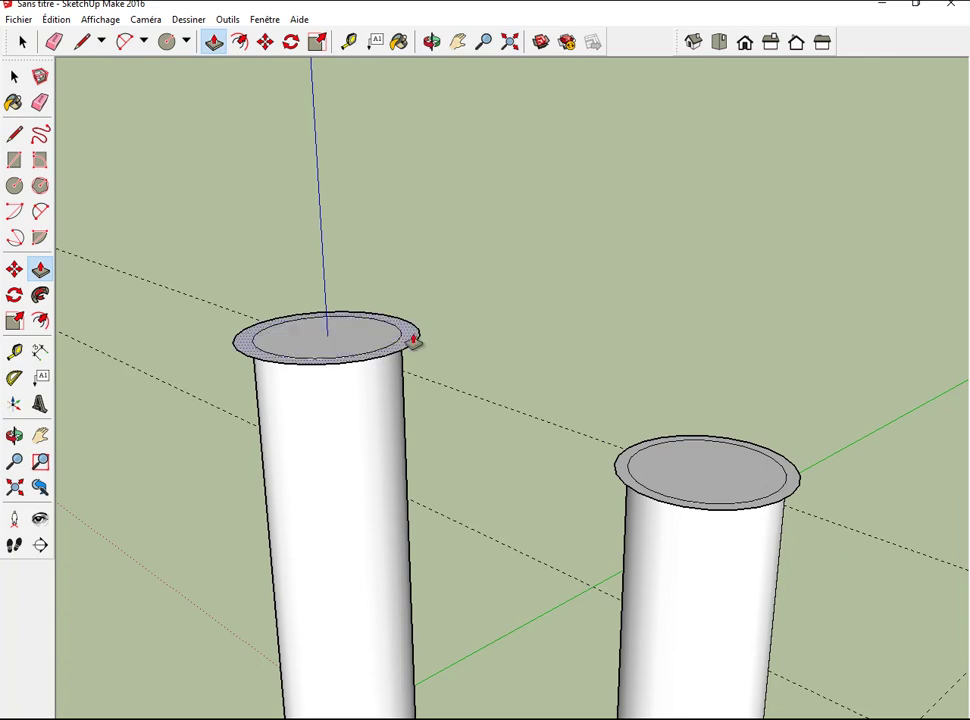
drag(413, 341, 411, 313)
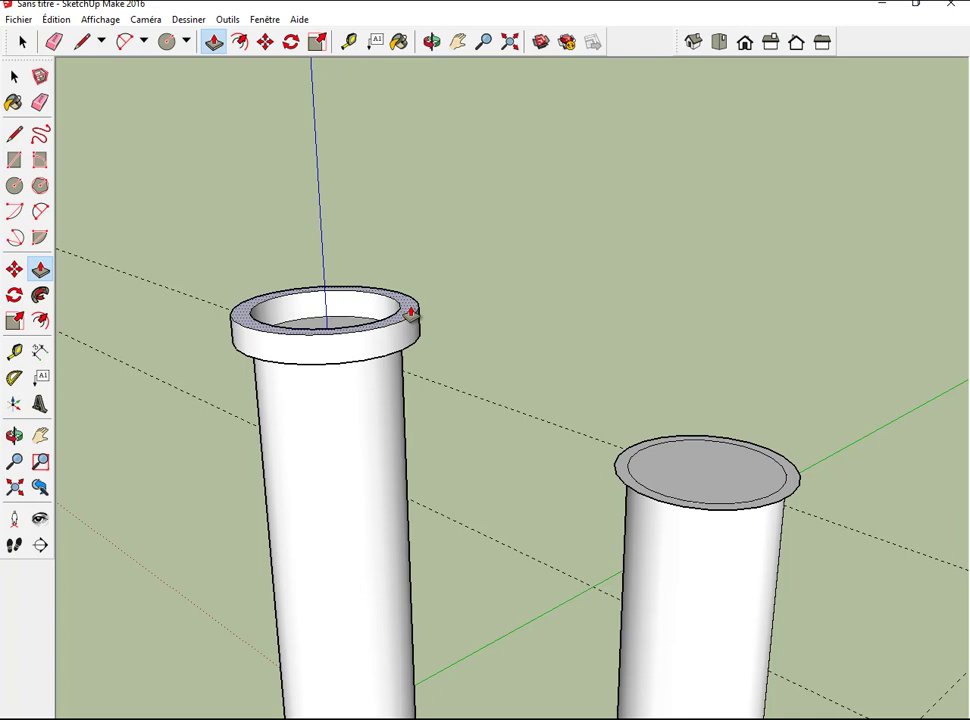
double_click(411, 313)
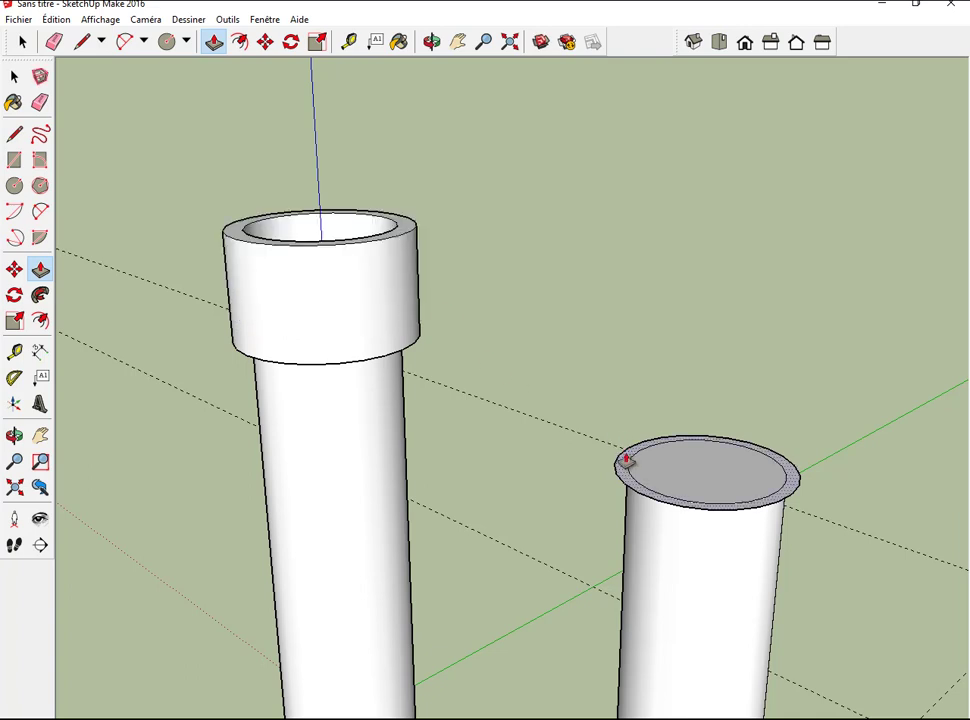
drag(628, 459, 628, 441)
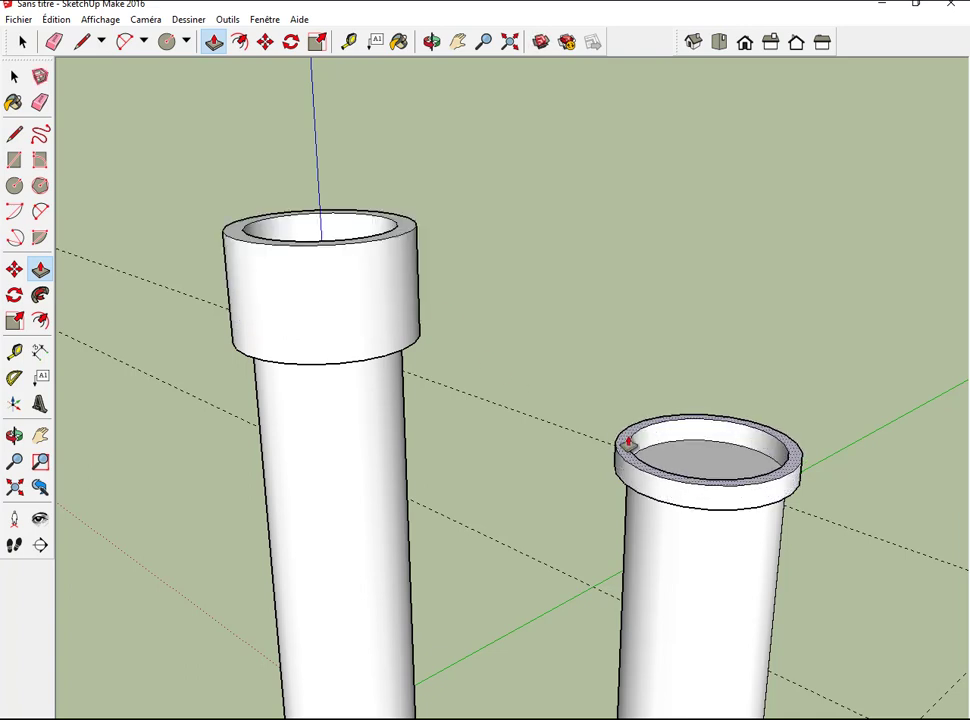
double_click(628, 441)
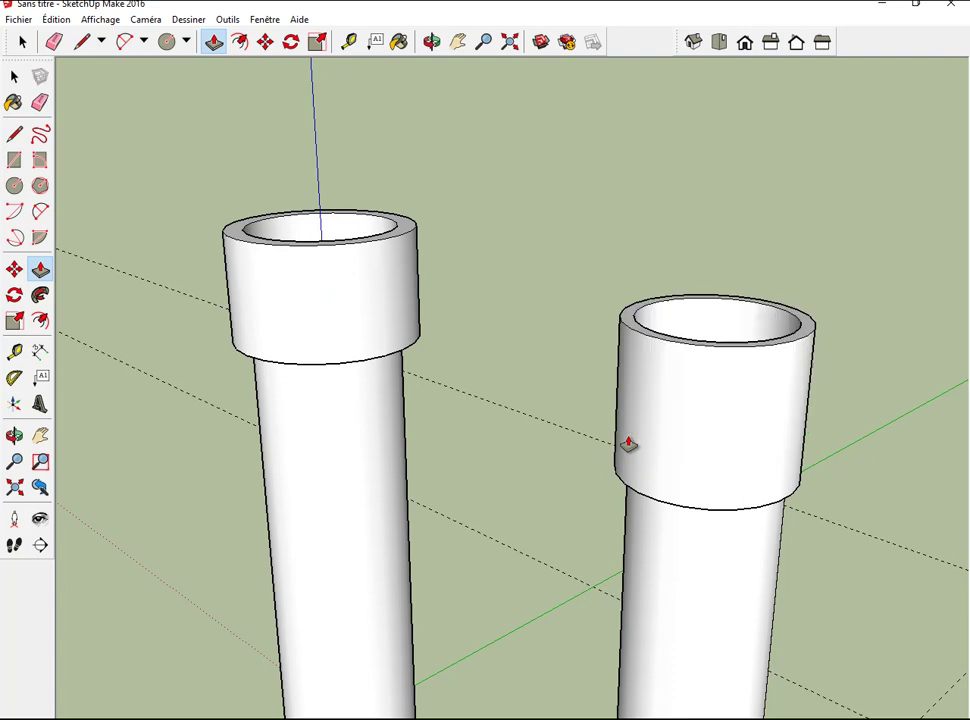
Orbit to look down and pull both pipes' inner floors up flush with the rims.
click(431, 41)
drag(460, 86, 487, 251)
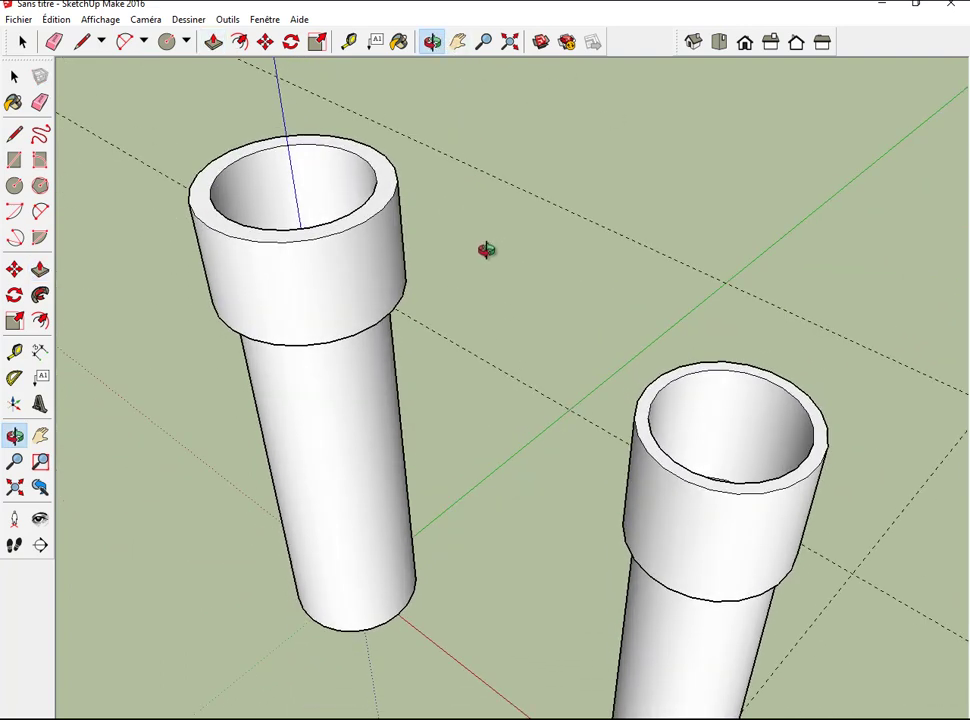
mouse_move(520, 206)
mouse_down()
mouse_move(524, 305)
mouse_move(505, 280)
mouse_up()
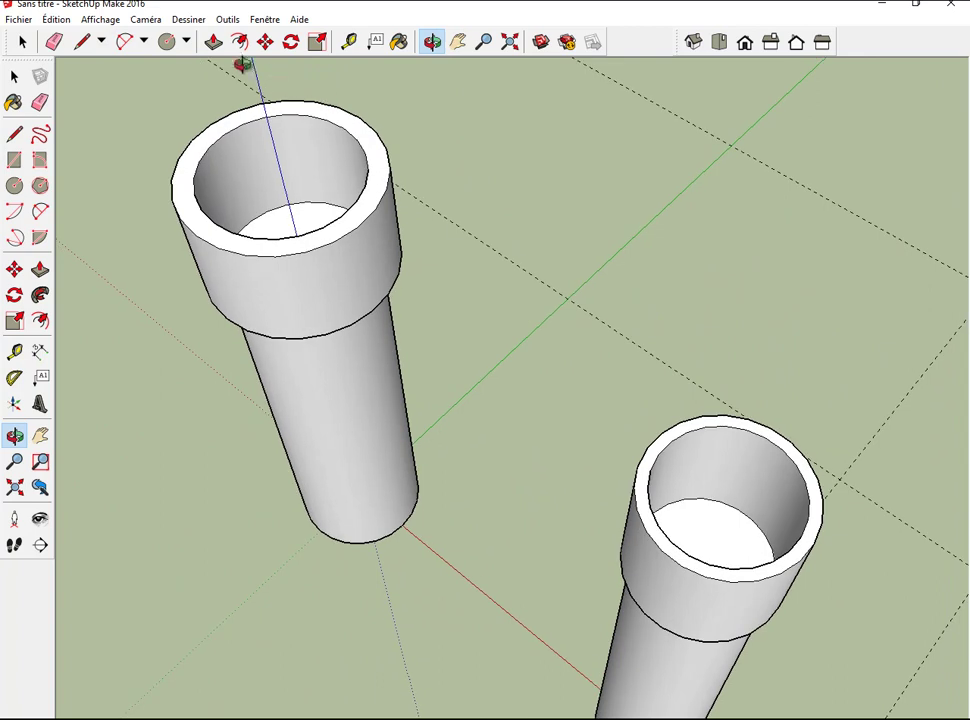
click(213, 41)
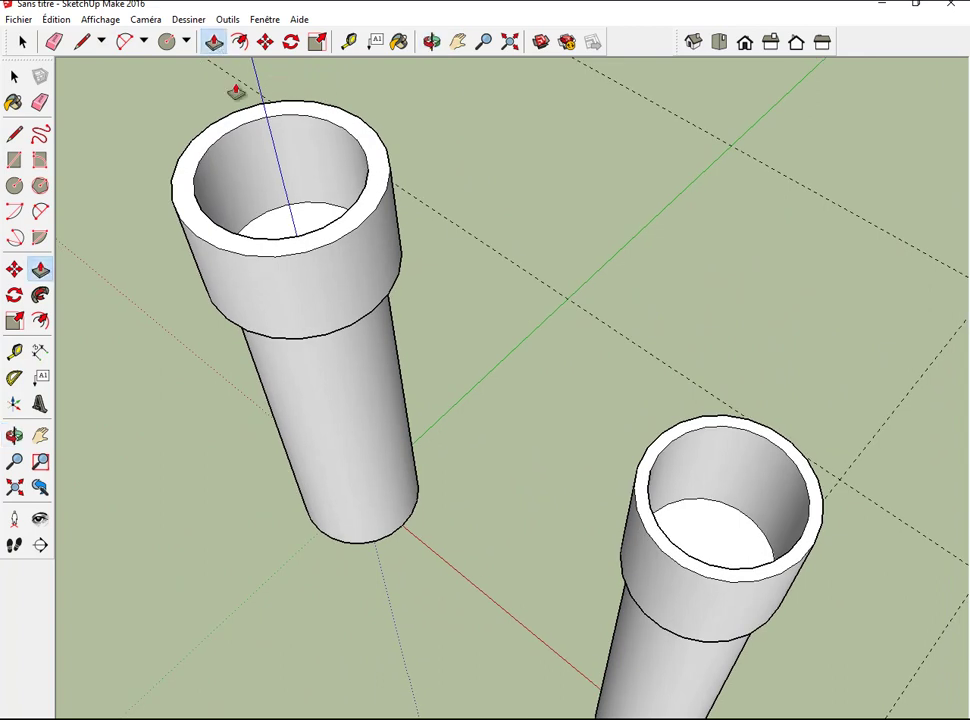
double_click(278, 207)
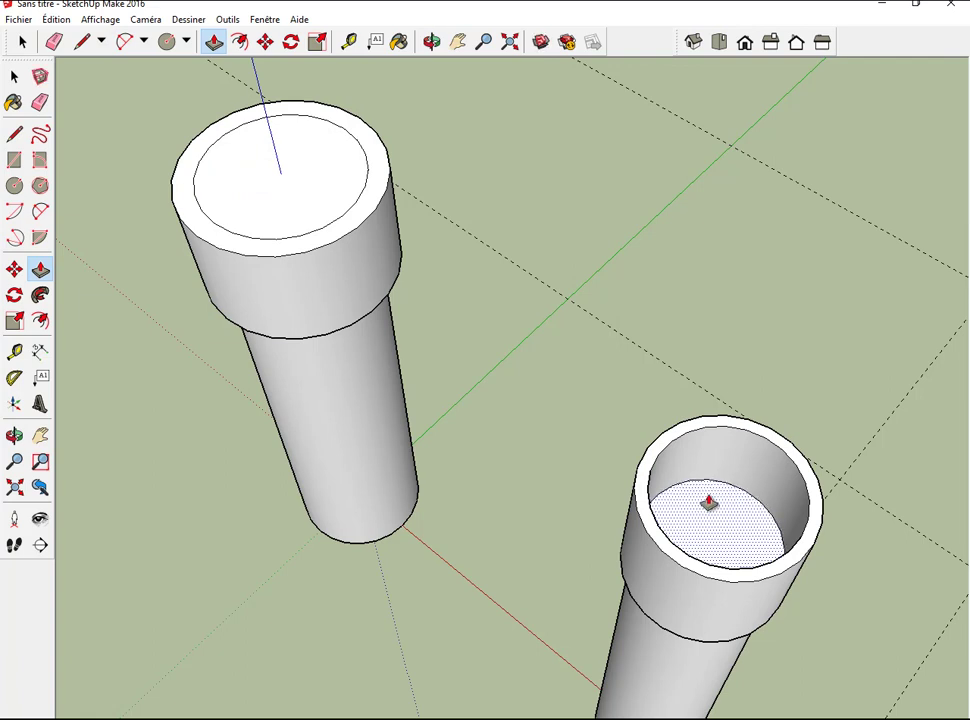
double_click(708, 503)
Erase the leftover inner circle edges on both tower tops.
click(54, 41)
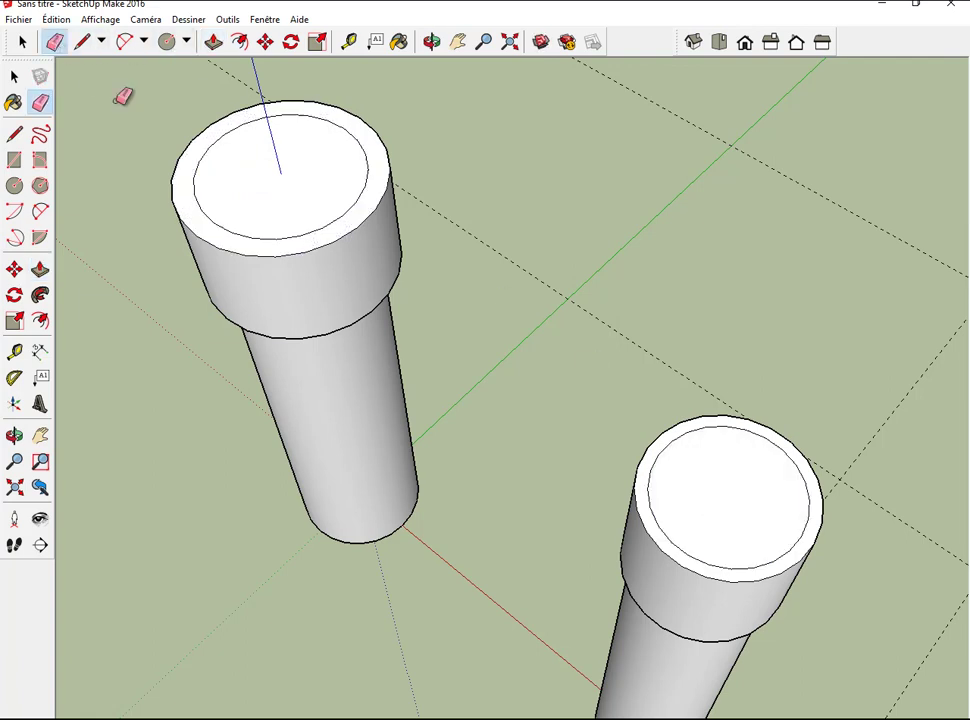
click(201, 175)
click(705, 423)
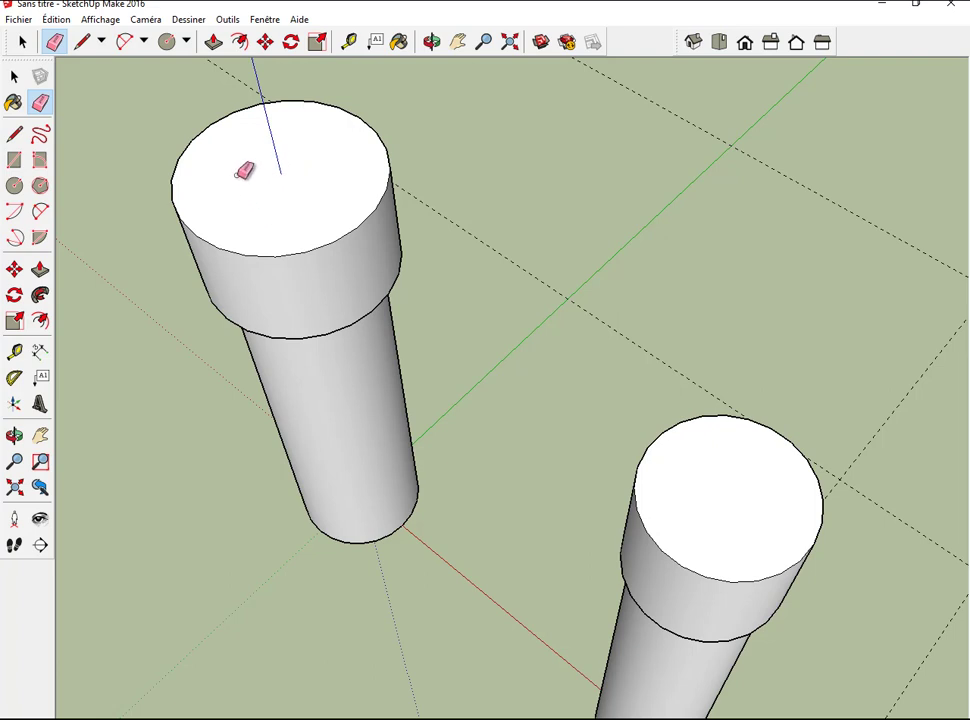
click(265, 42)
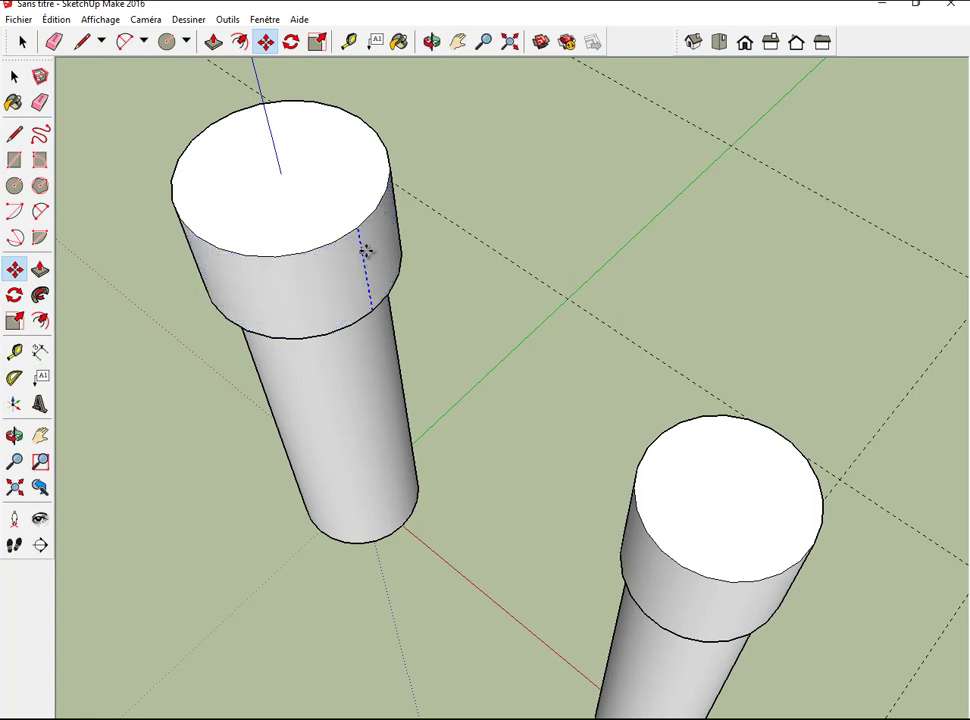
Lift the centre point of each tower top straight up into a cone apex.
click(358, 229)
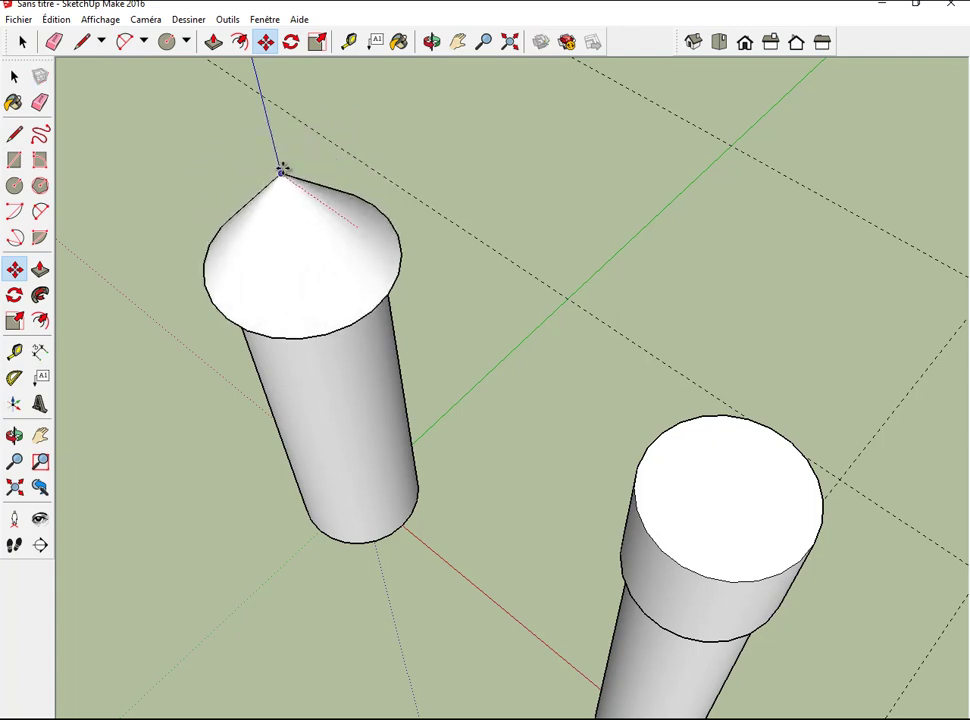
click(283, 170)
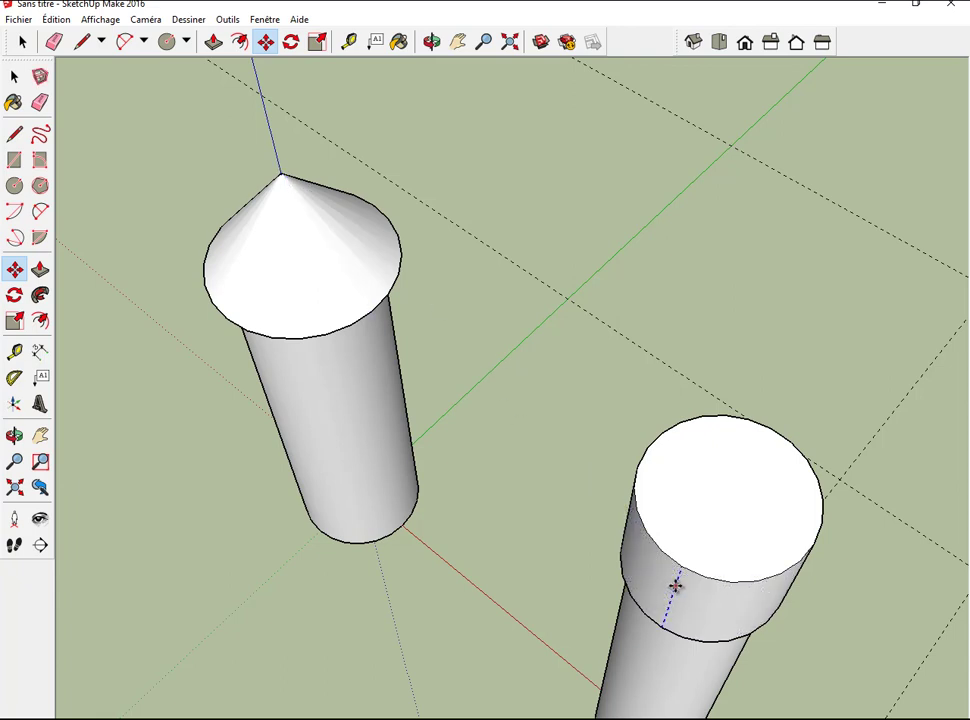
drag(702, 533, 732, 495)
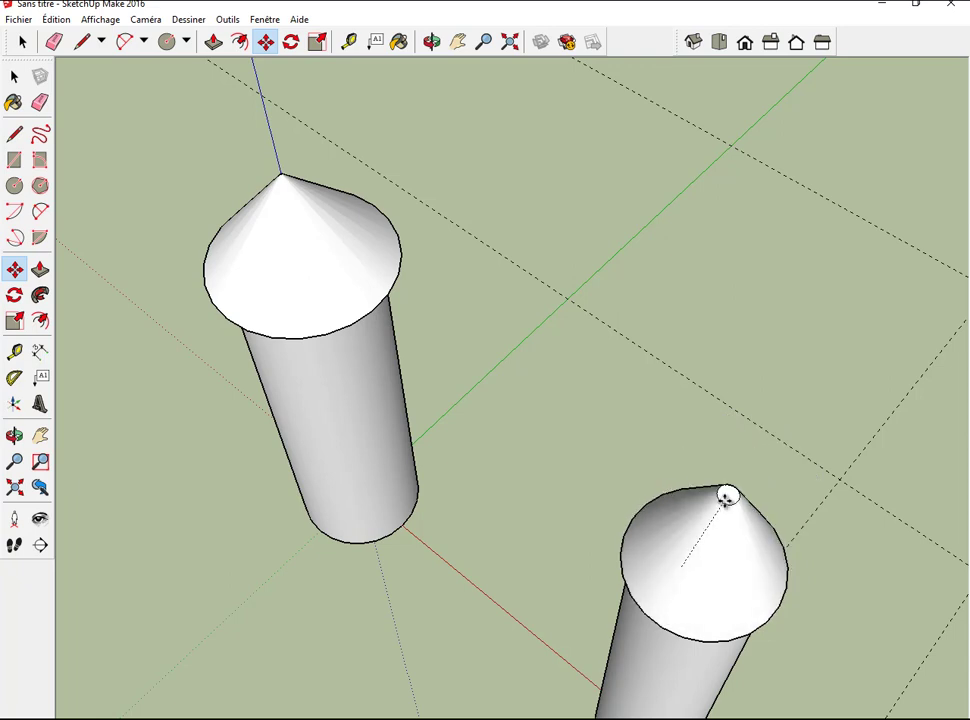
click(732, 495)
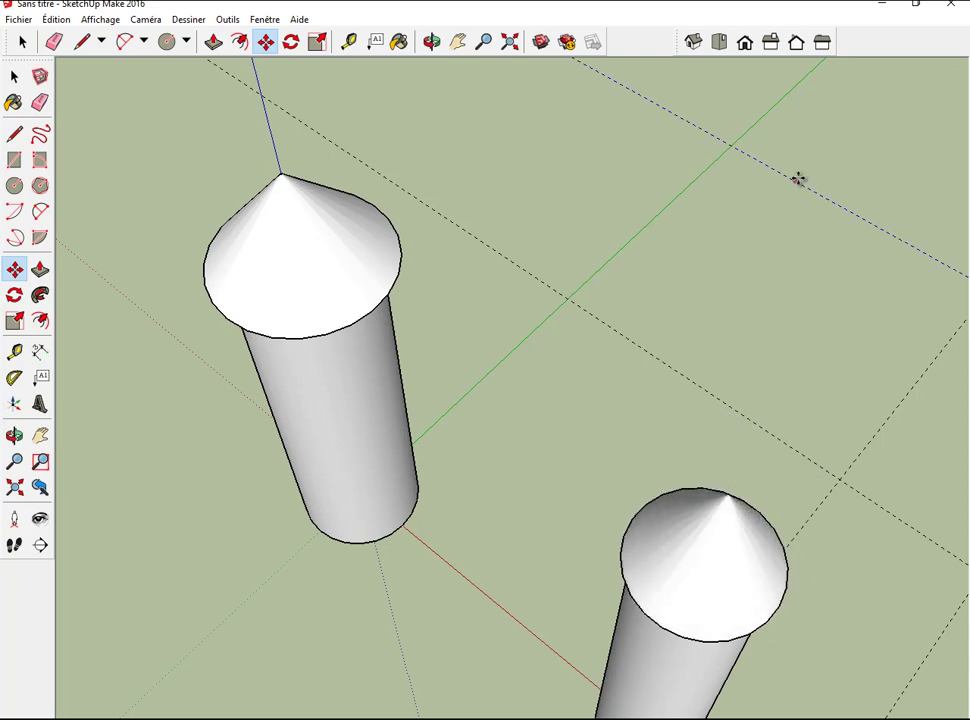
Frame both cone-roofed towers in Top view and box-select the left tower.
click(720, 43)
scroll(626, 115, down, 3)
scroll(626, 115, down, 2)
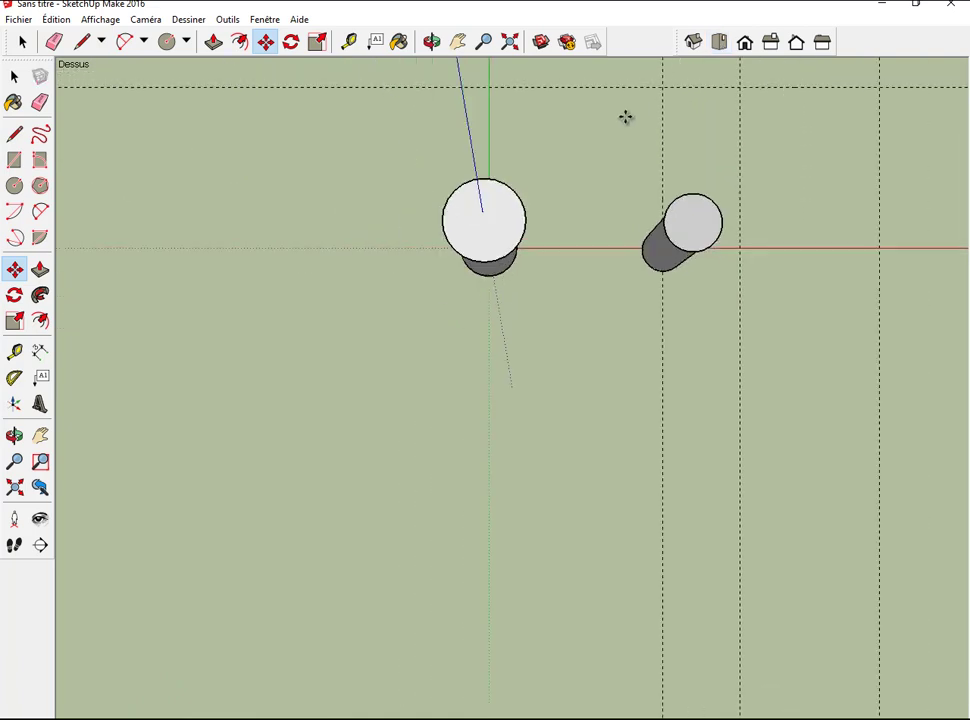
click(458, 41)
drag(624, 119, 378, 262)
scroll(465, 247, down, 1)
drag(465, 247, 442, 238)
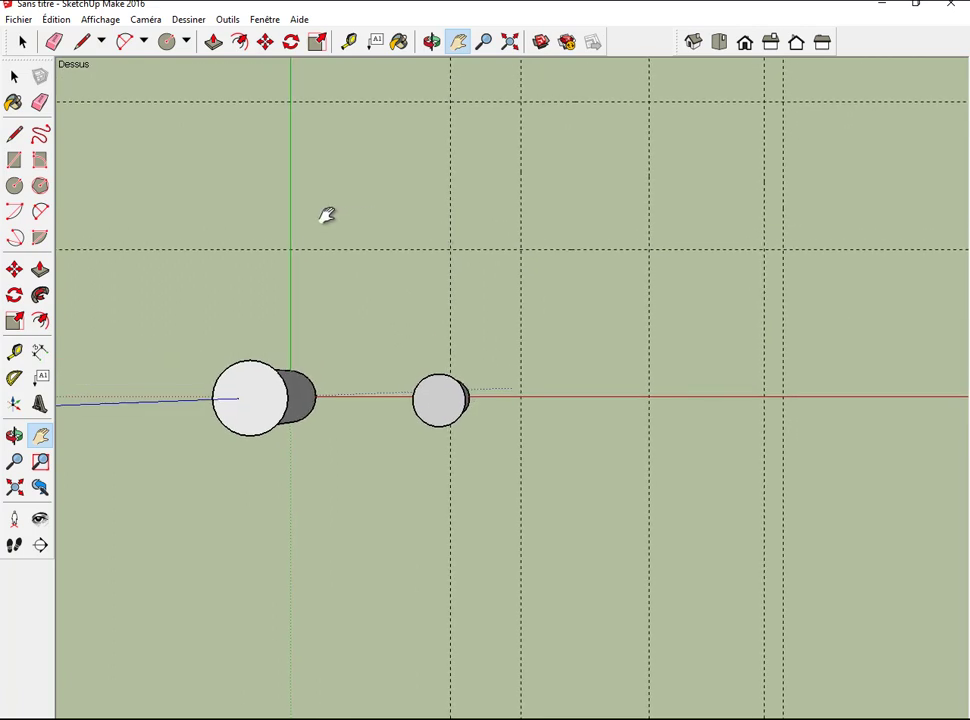
click(22, 41)
drag(172, 318, 345, 448)
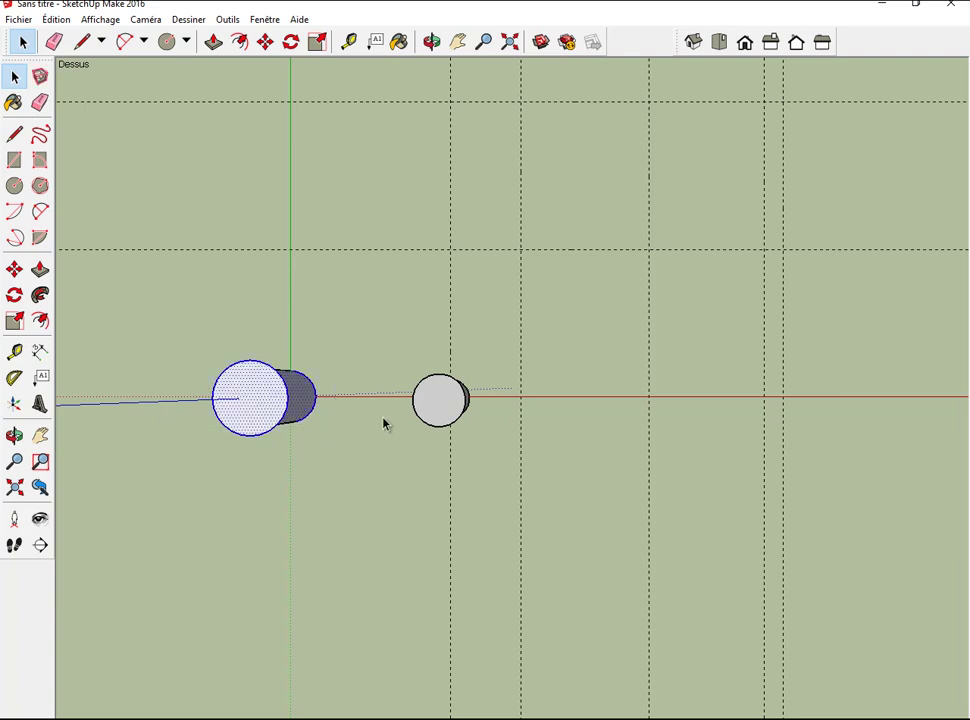
Copy the tower twice along the red axis at exact typed distances.
click(266, 41)
click(278, 386)
key(ctrl)
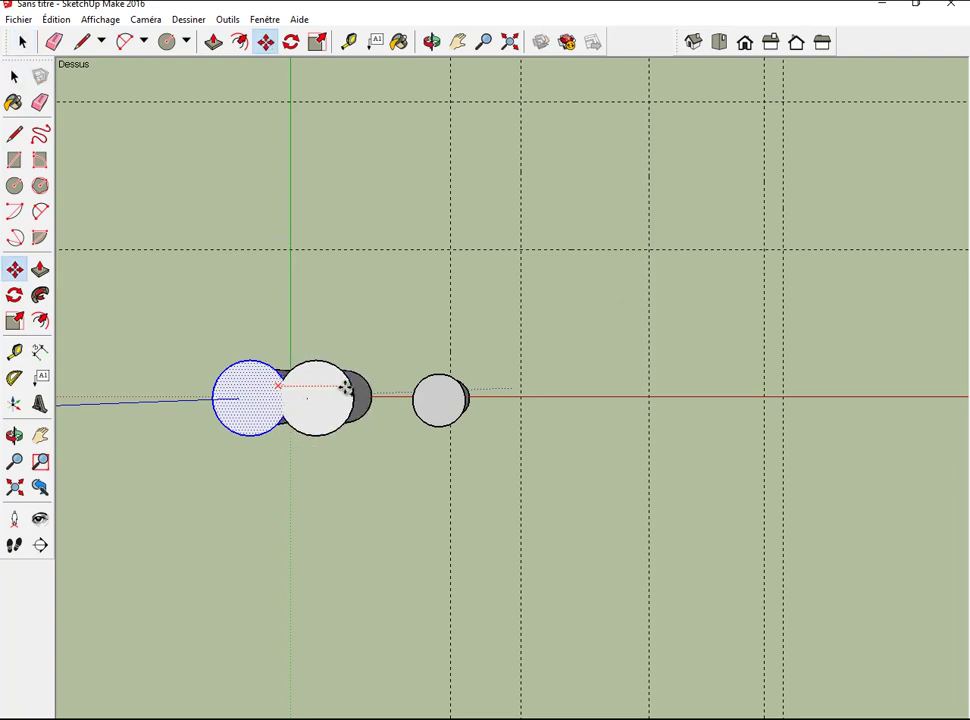
click(345, 387)
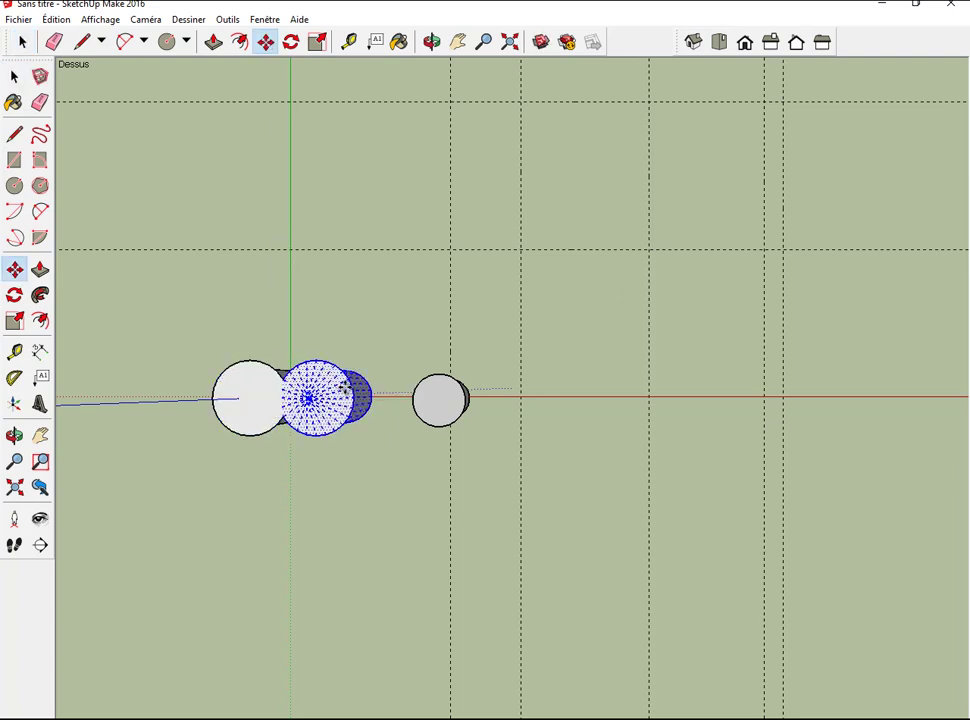
key(Return)
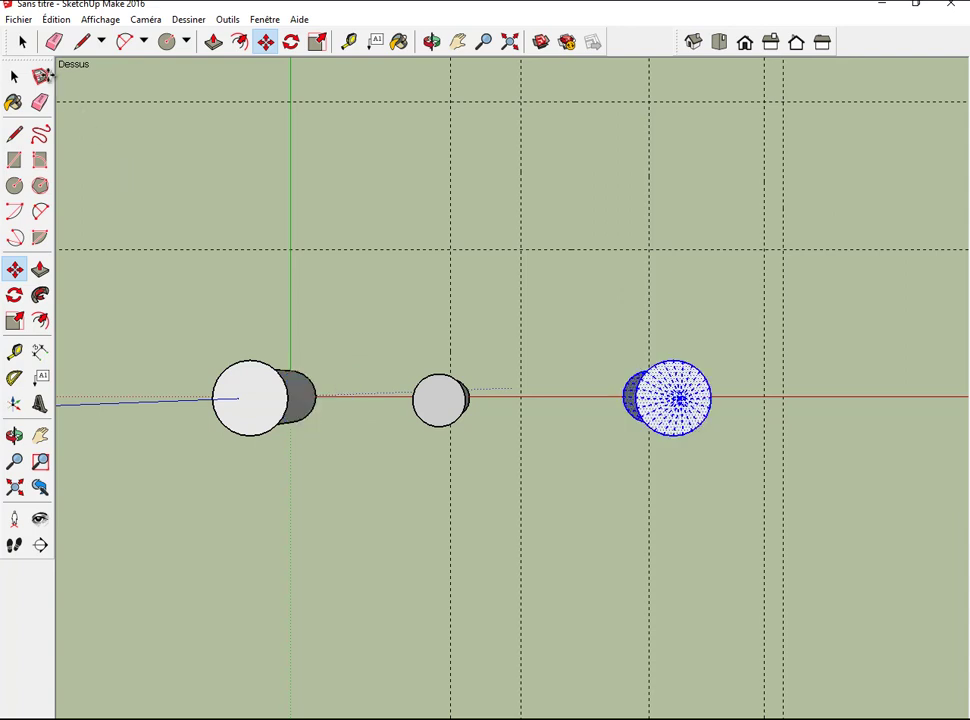
click(21, 41)
drag(163, 332, 373, 466)
click(266, 42)
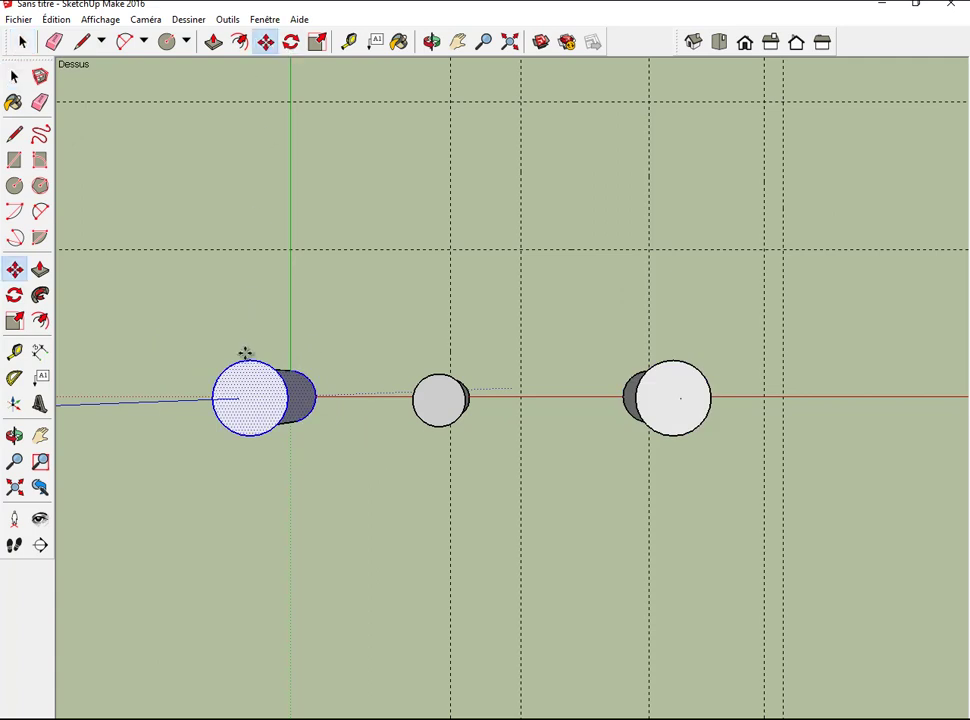
ctrl+drag(240, 386, 331, 383)
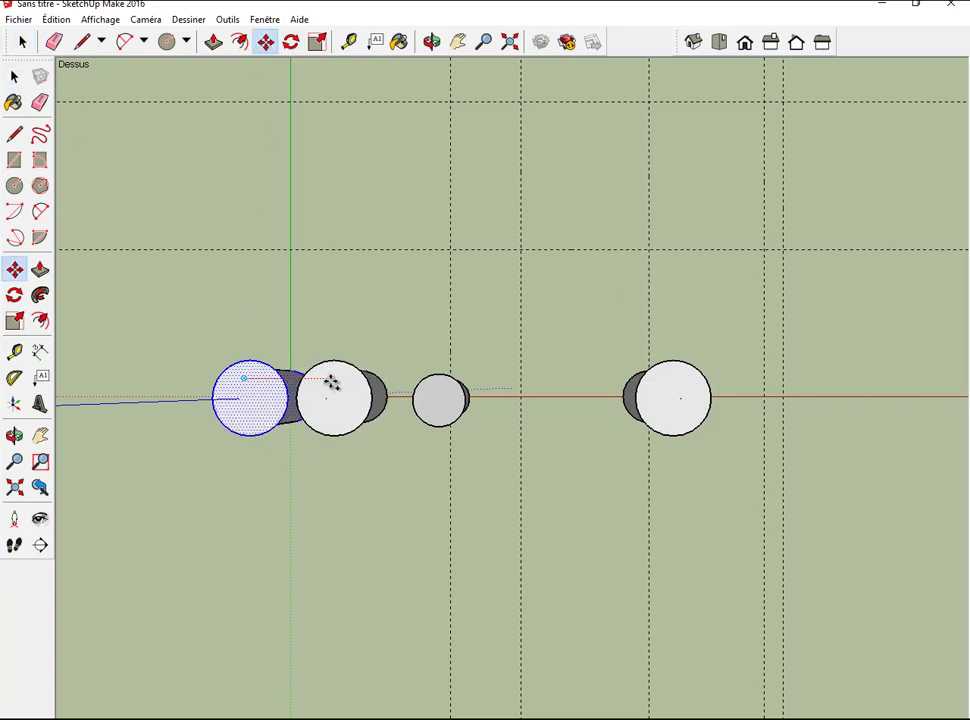
click(331, 383)
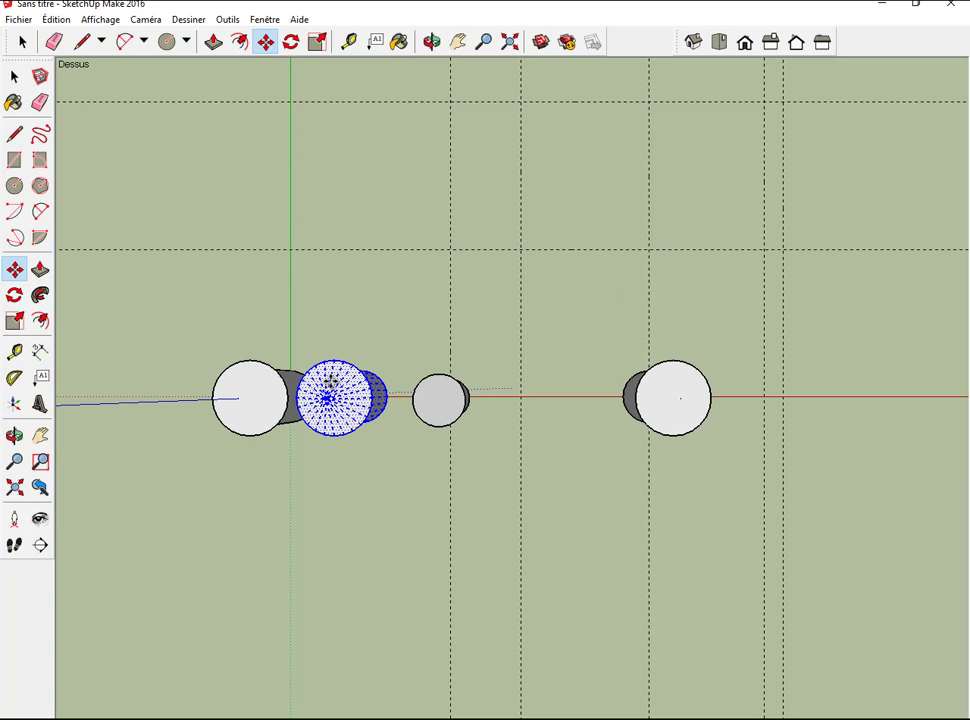
key(Return)
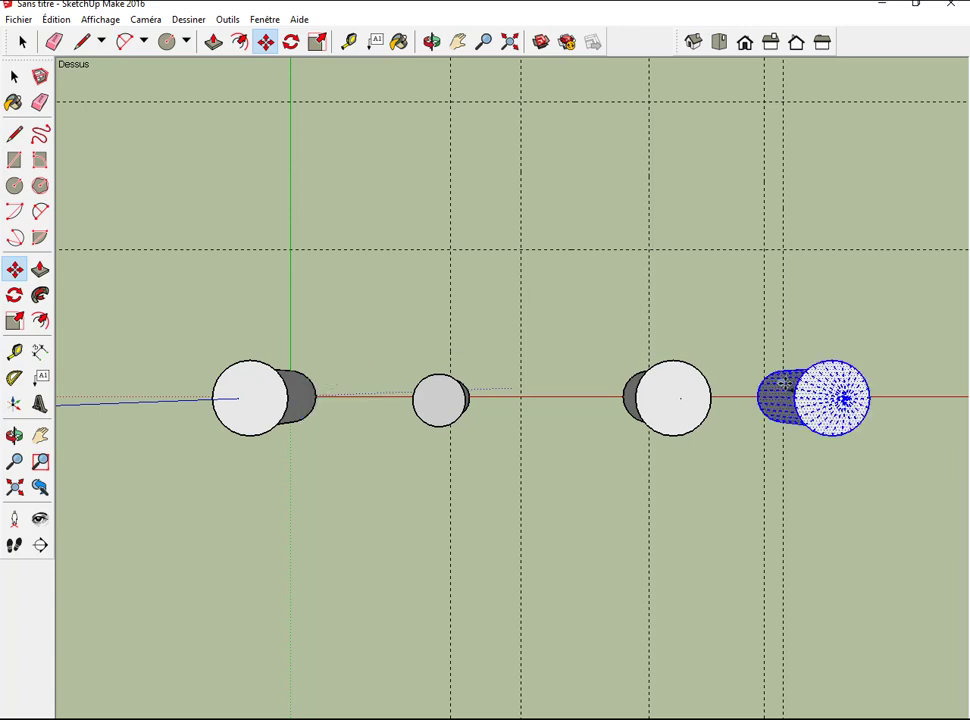
Copy the rightmost tower twice along the green axis and once leftward, then view in Iso.
ctrl+drag(785, 385, 778, 318)
click(778, 318)
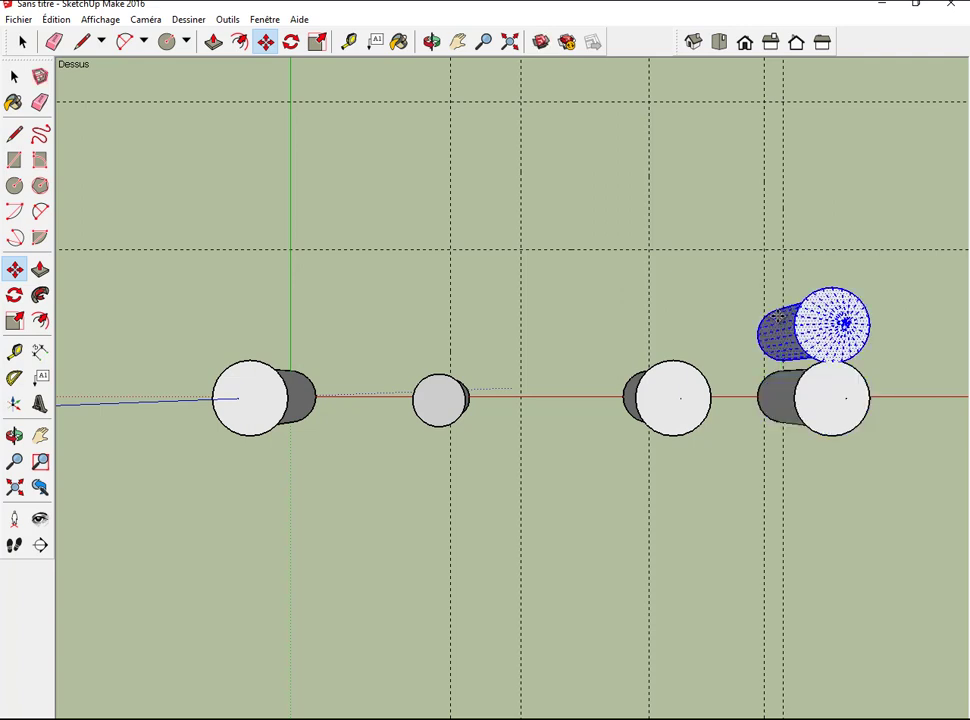
key(Return)
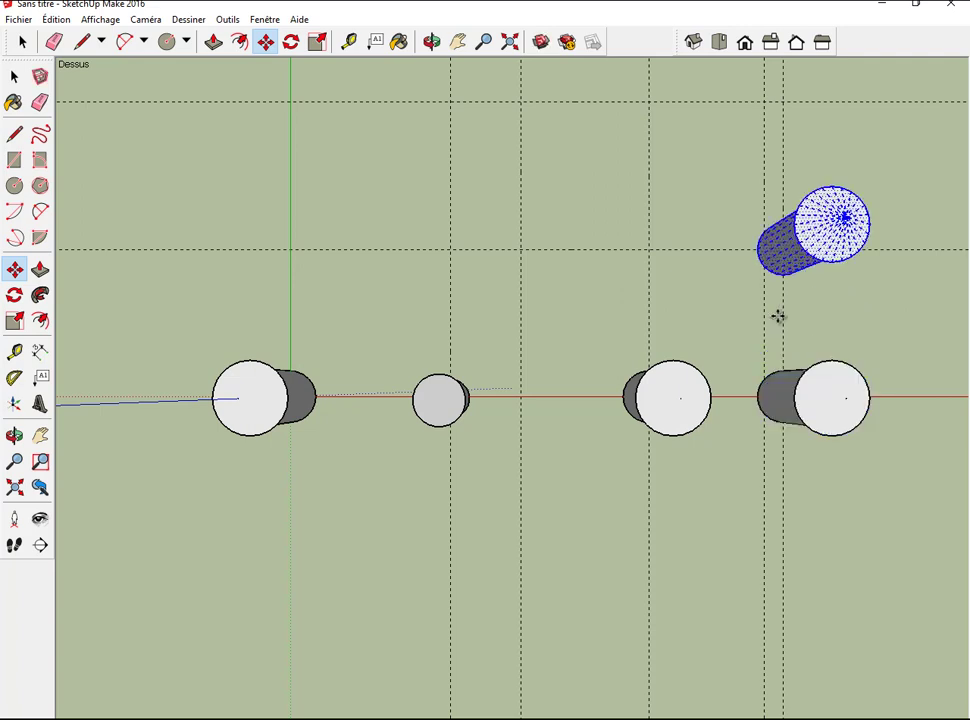
mouse_move(793, 260)
ctrl+mouse_down()
mouse_move(808, 184)
mouse_move(792, 150)
ctrl+mouse_up()
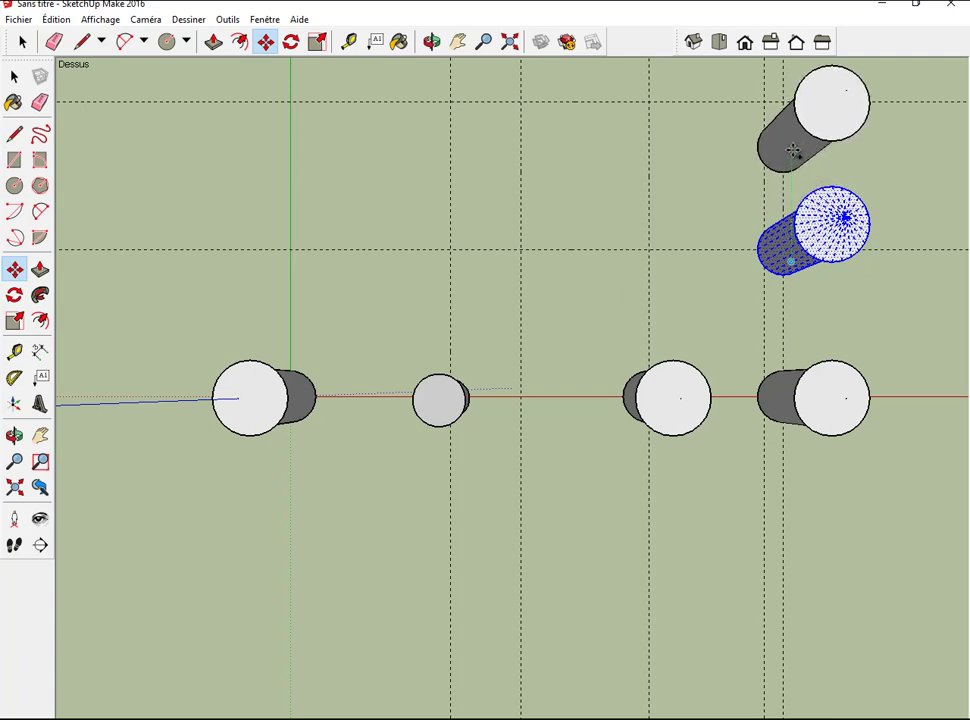
click(792, 150)
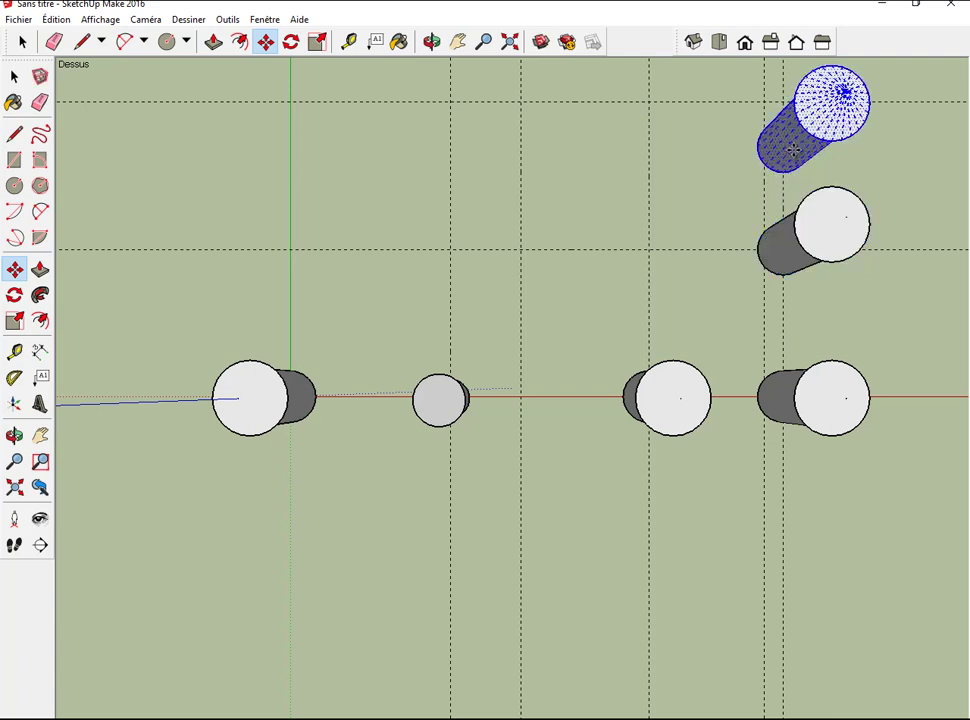
key(Return)
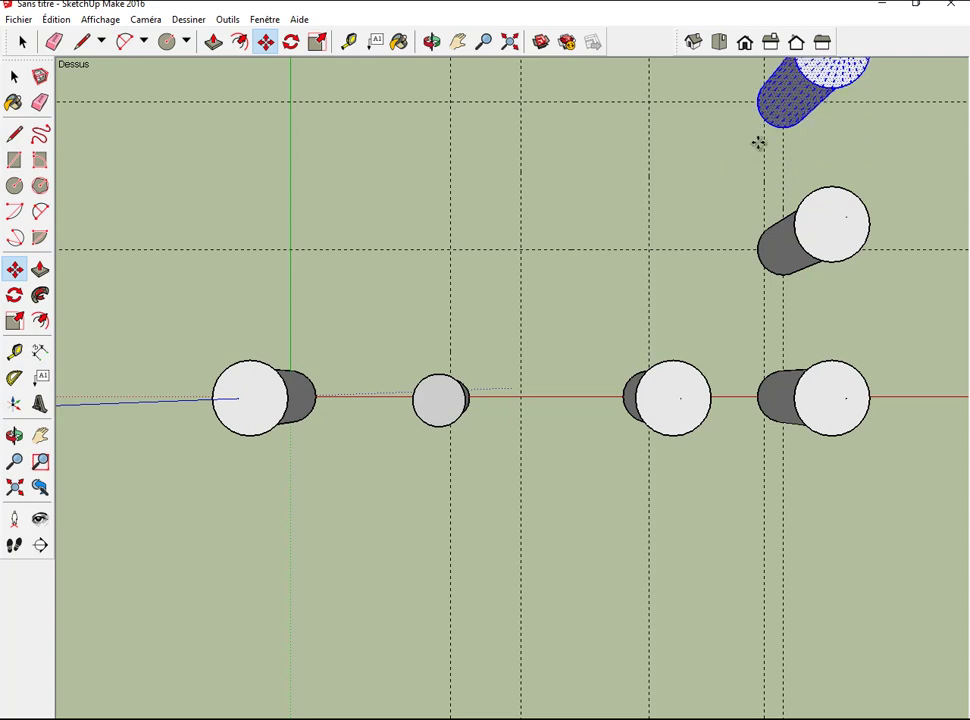
ctrl+drag(788, 93, 726, 97)
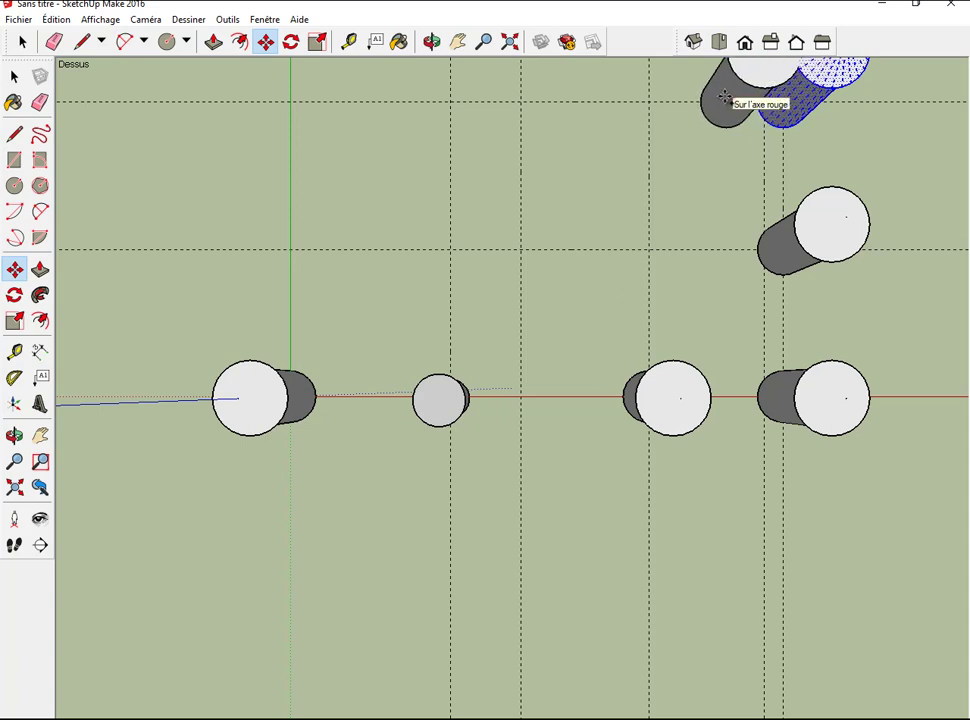
click(726, 97)
click(694, 43)
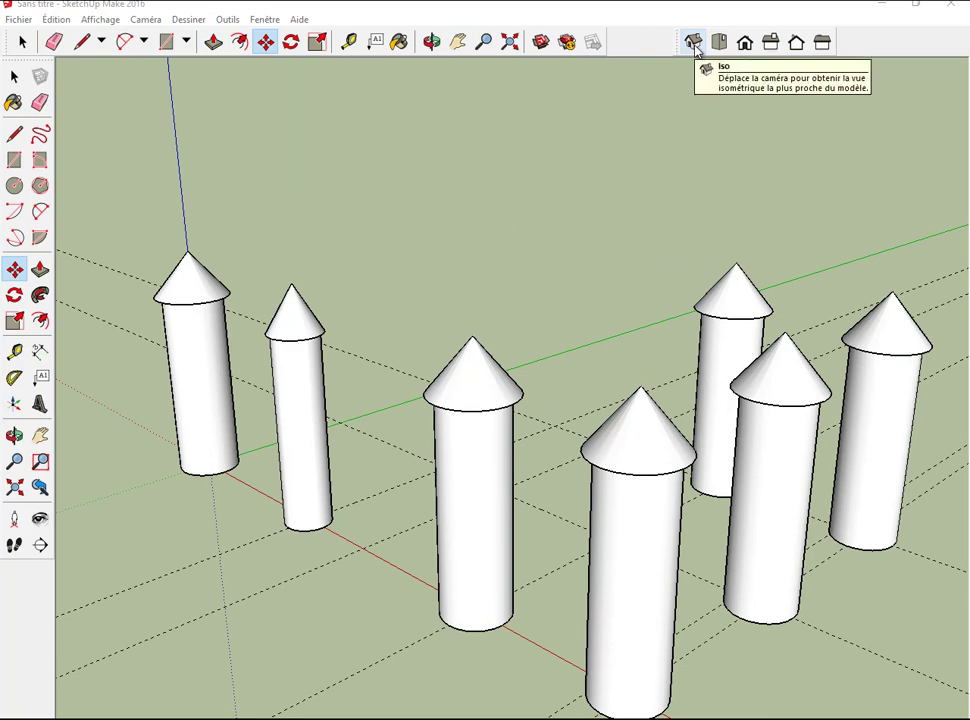
Copy the second tower 2 along the red axis, then orbit to view from below.
click(22, 41)
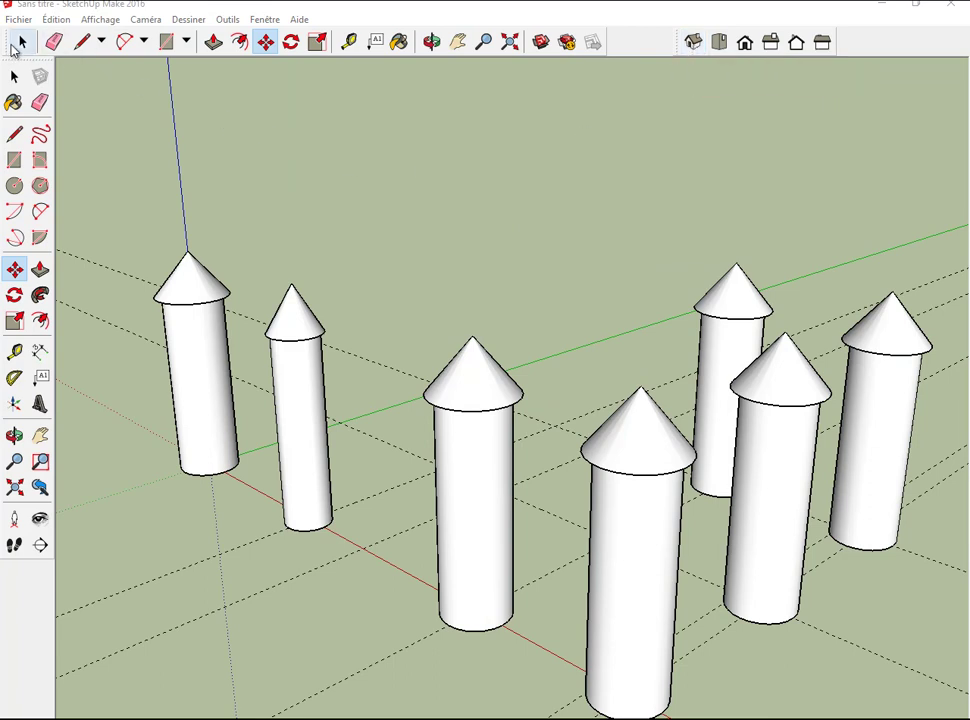
drag(255, 256, 358, 545)
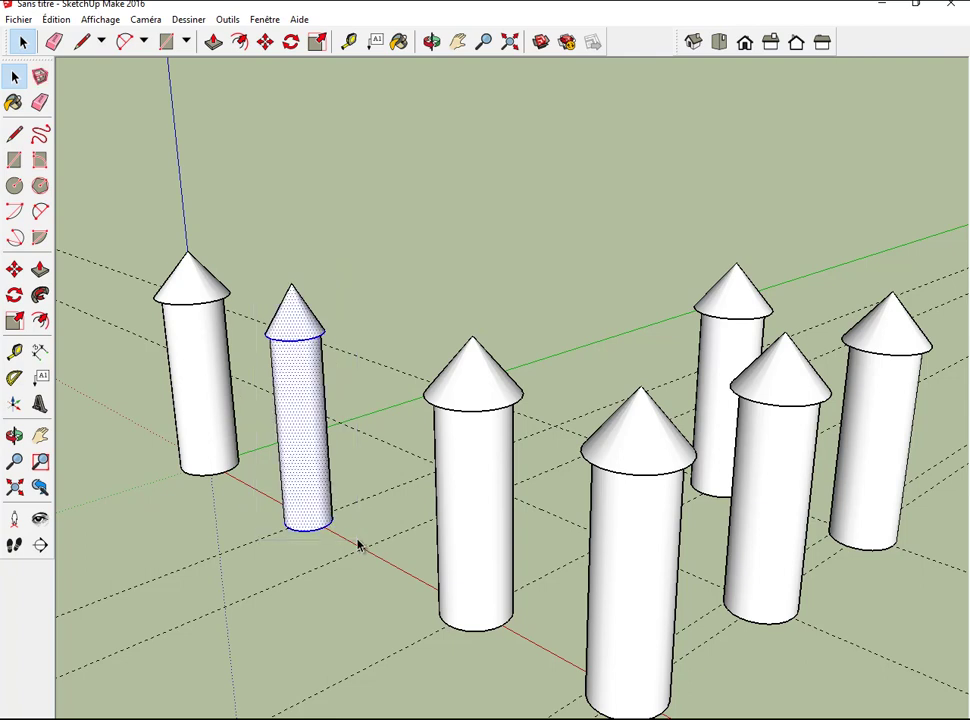
click(266, 43)
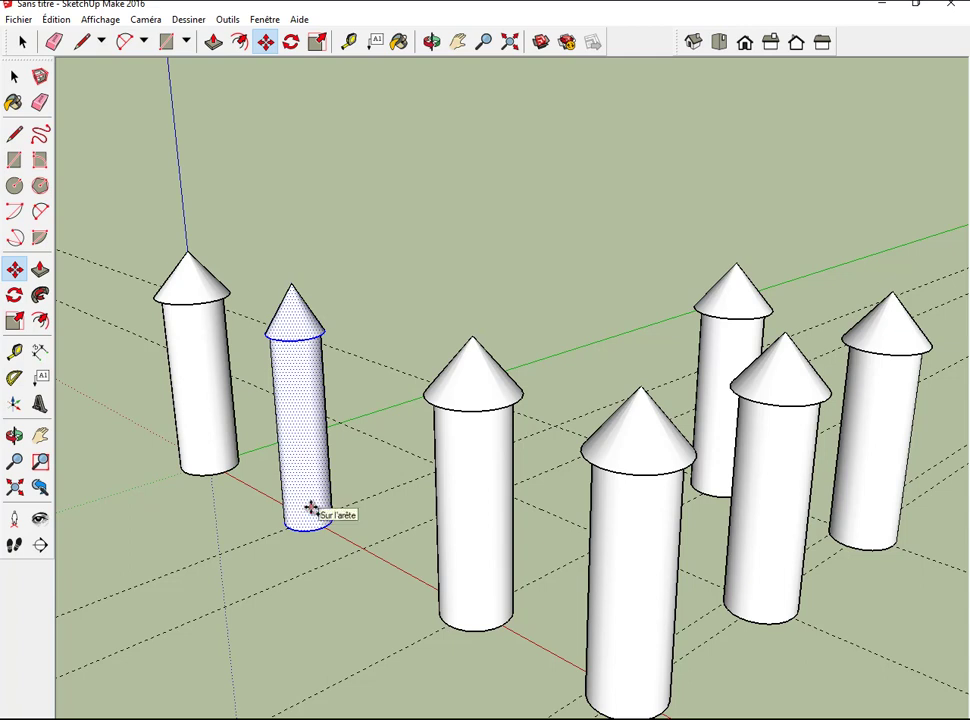
ctrl+click(308, 513)
click(347, 533)
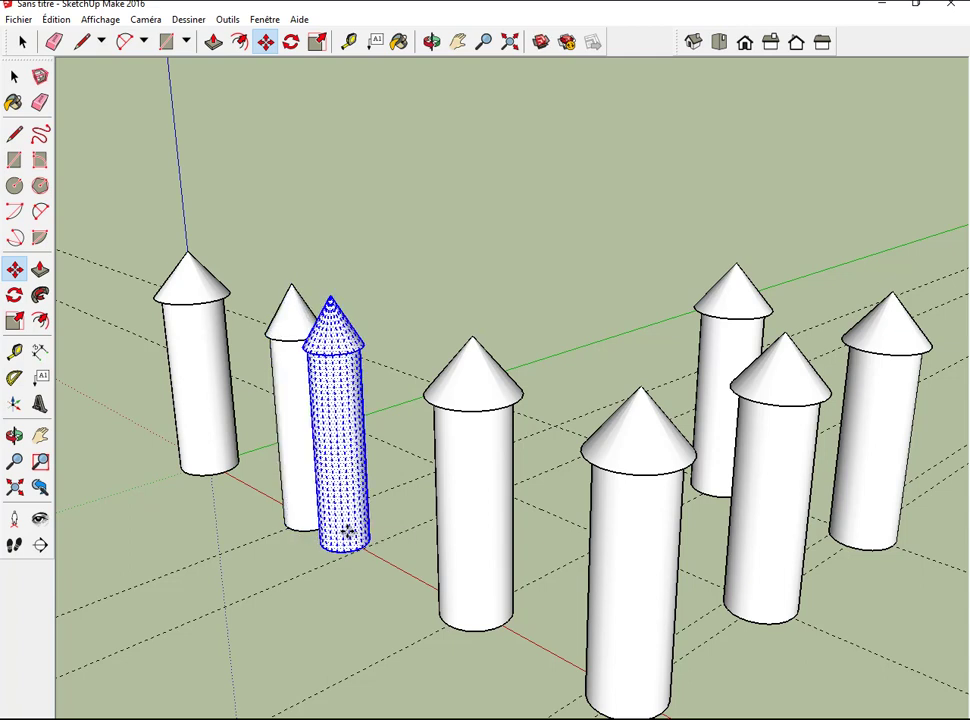
text(2)
key(Return)
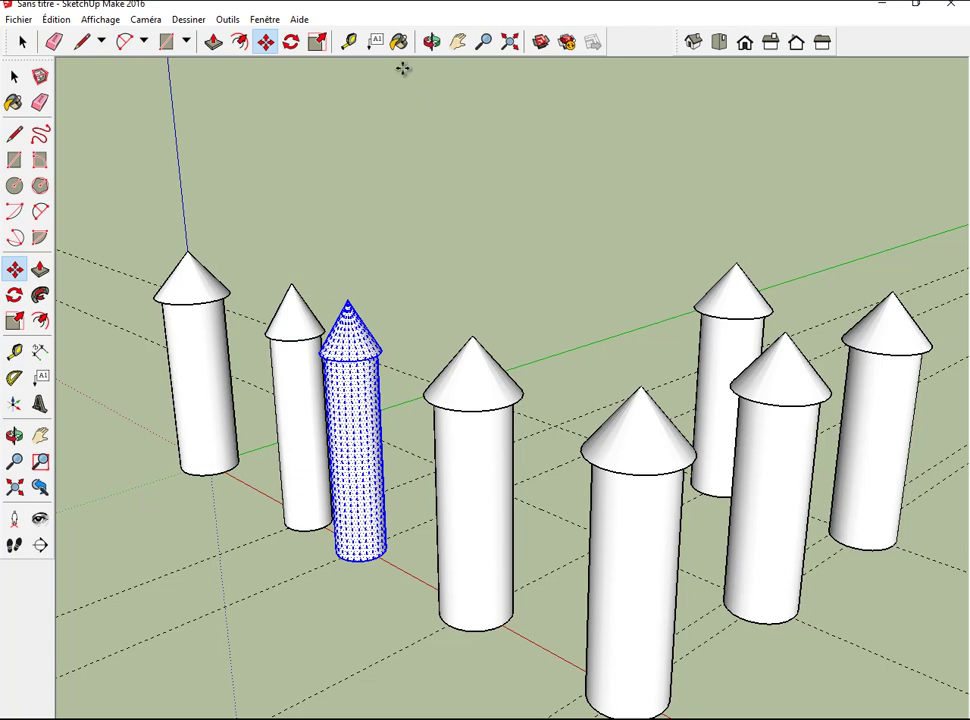
click(431, 41)
mouse_move(476, 205)
mouse_down()
mouse_move(510, 162)
mouse_move(424, 160)
mouse_move(325, 206)
mouse_move(310, 240)
mouse_move(300, 137)
mouse_move(119, 329)
mouse_move(234, 201)
mouse_move(206, 188)
mouse_up()
Draw a rectangle from the first tower's base to the far tower.
click(458, 41)
drag(516, 284, 581, 232)
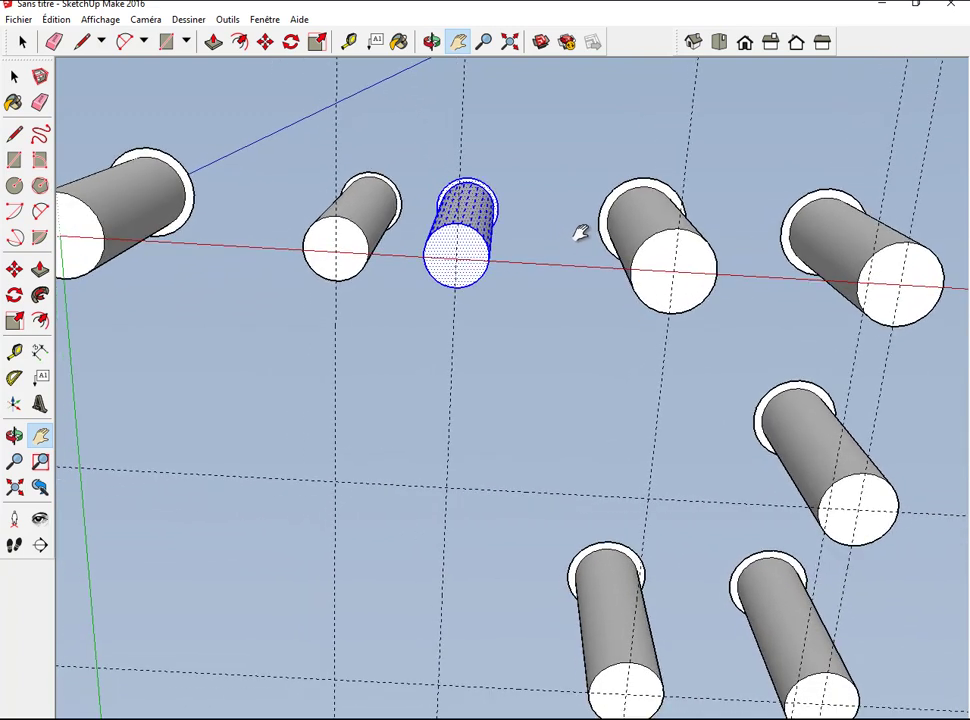
click(166, 41)
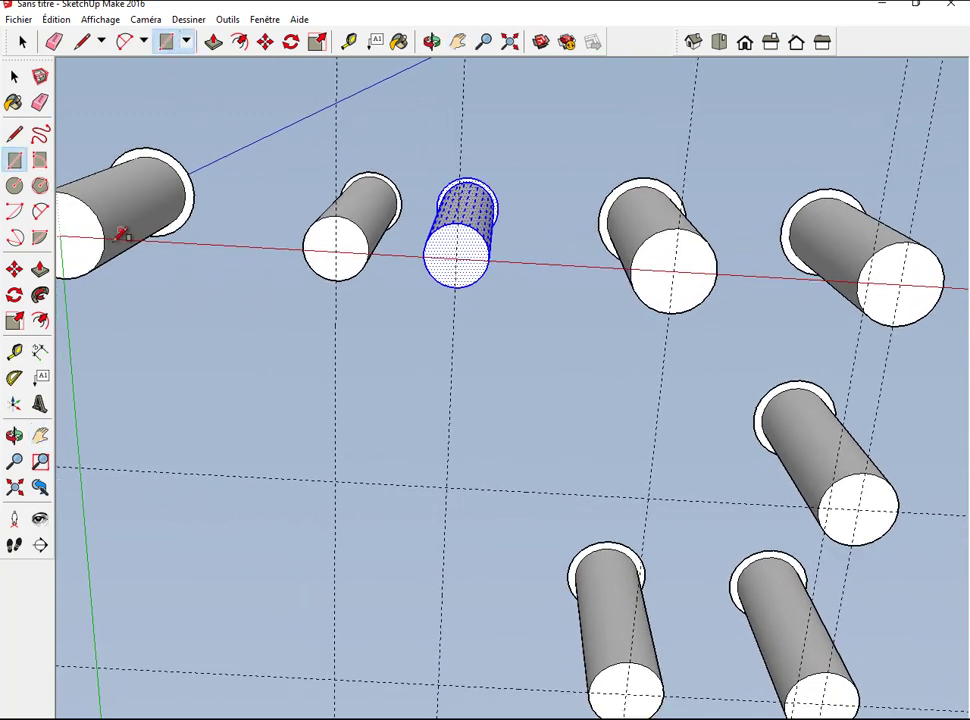
click(62, 237)
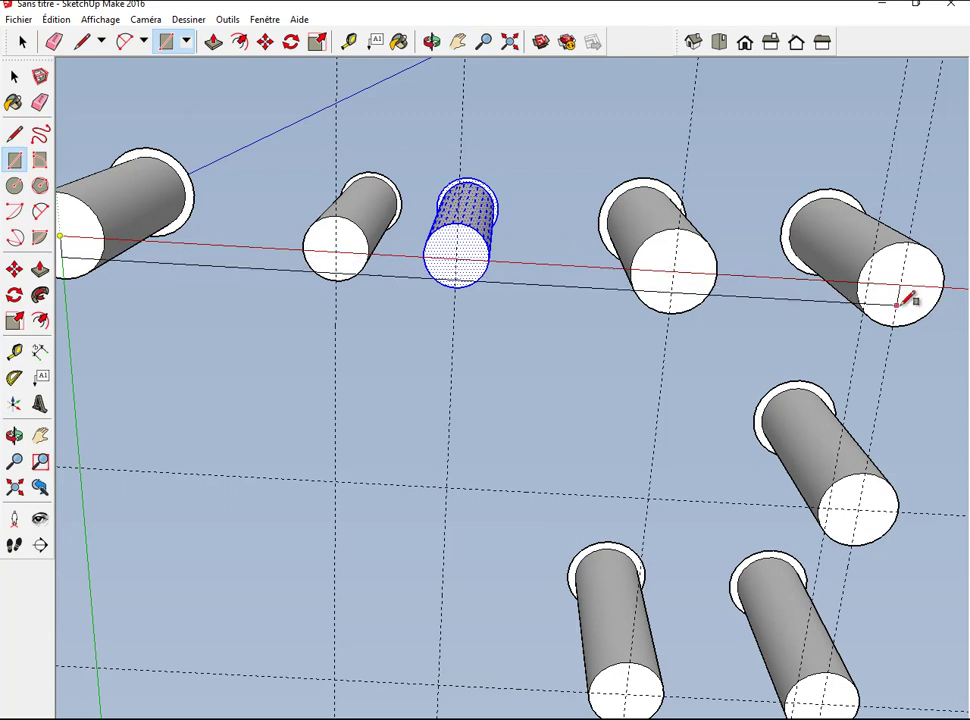
click(885, 371)
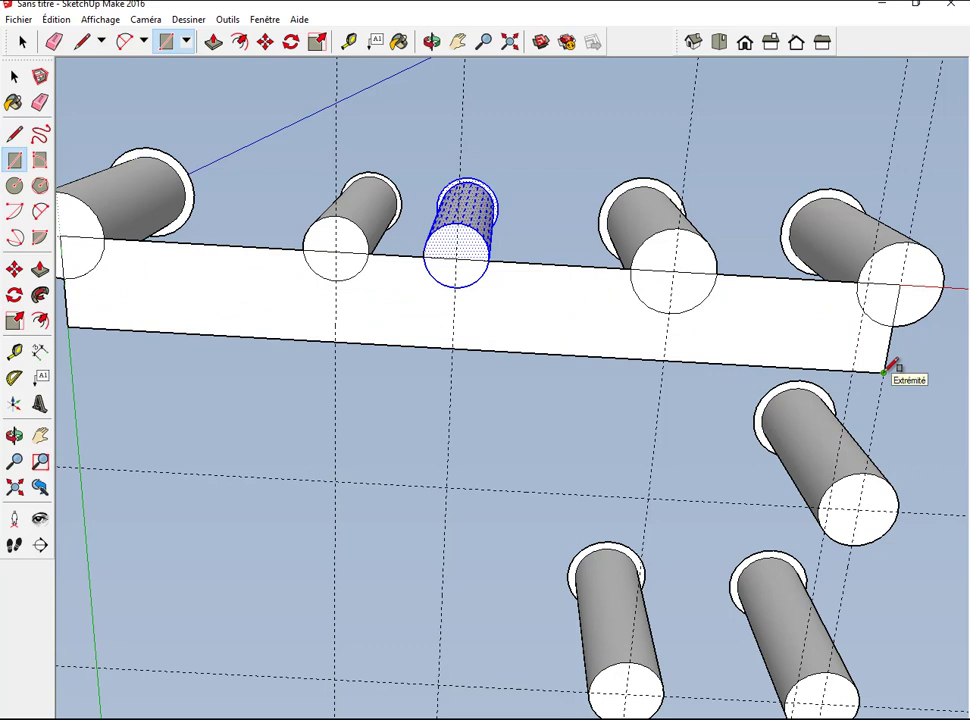
key(ctrl+z)
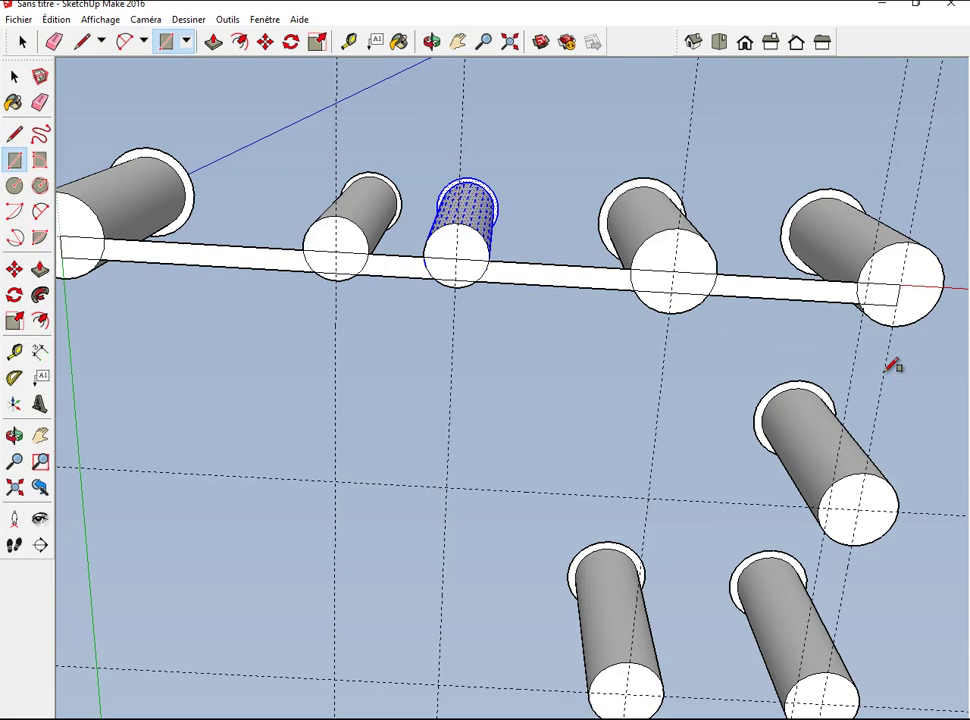
Draw a small rectangle spanning the gap between the two close towers' bases.
scroll(411, 296, up, 2)
scroll(411, 296, up, 3)
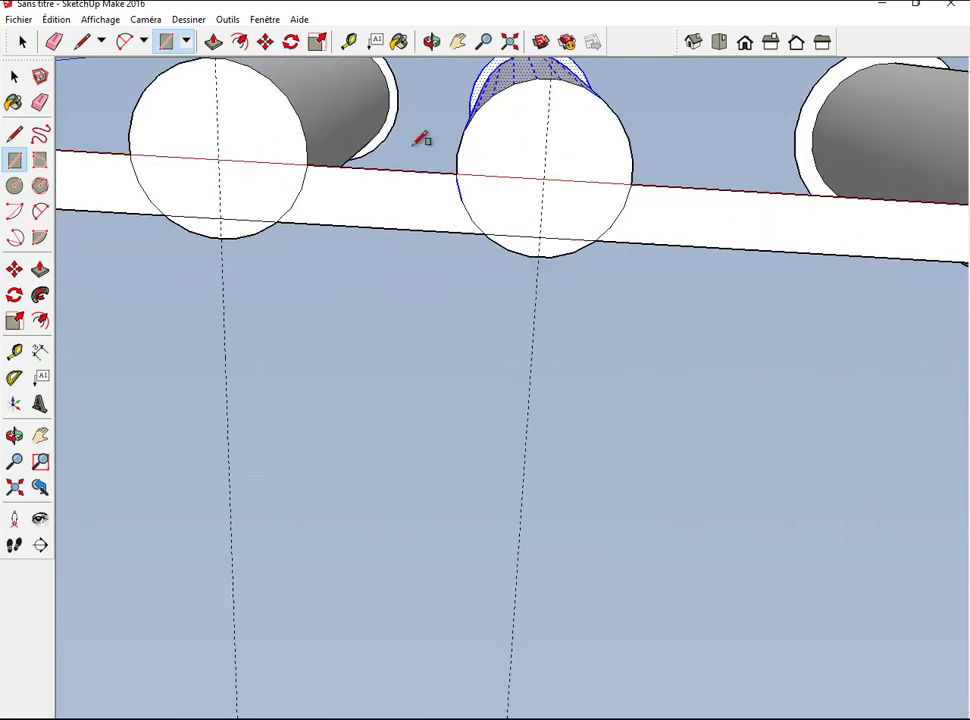
click(458, 41)
drag(455, 104, 560, 325)
click(167, 42)
click(427, 399)
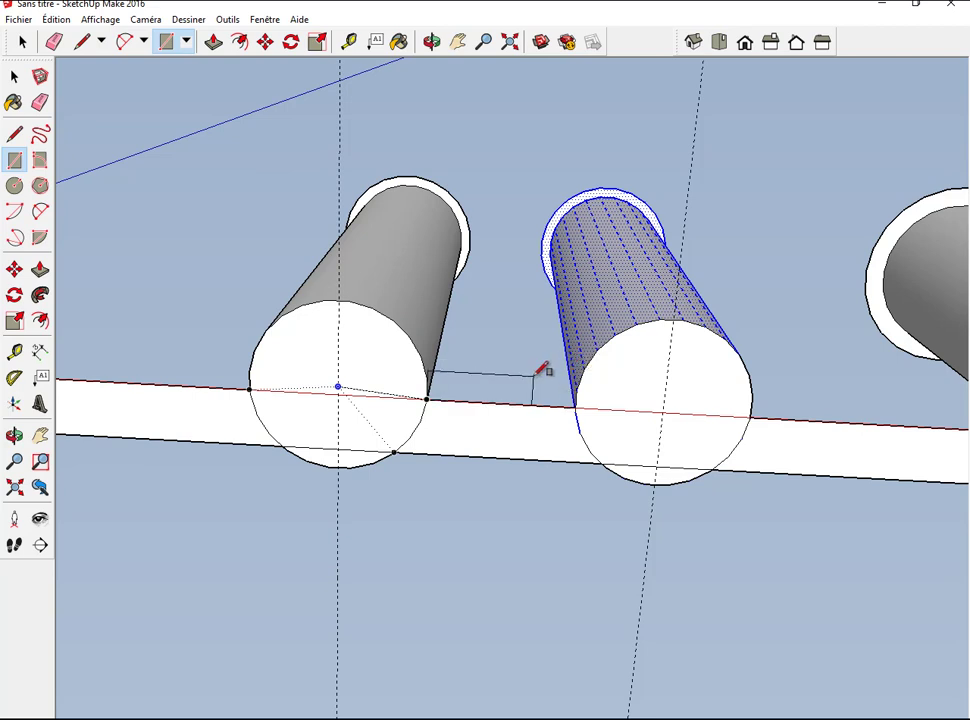
click(537, 375)
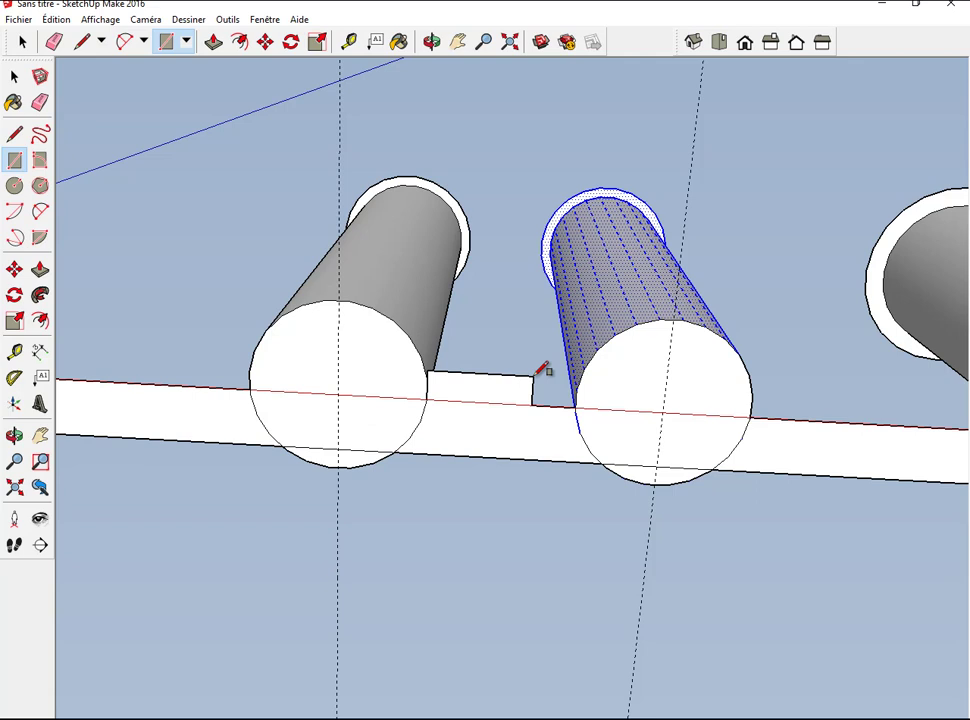
key(Return)
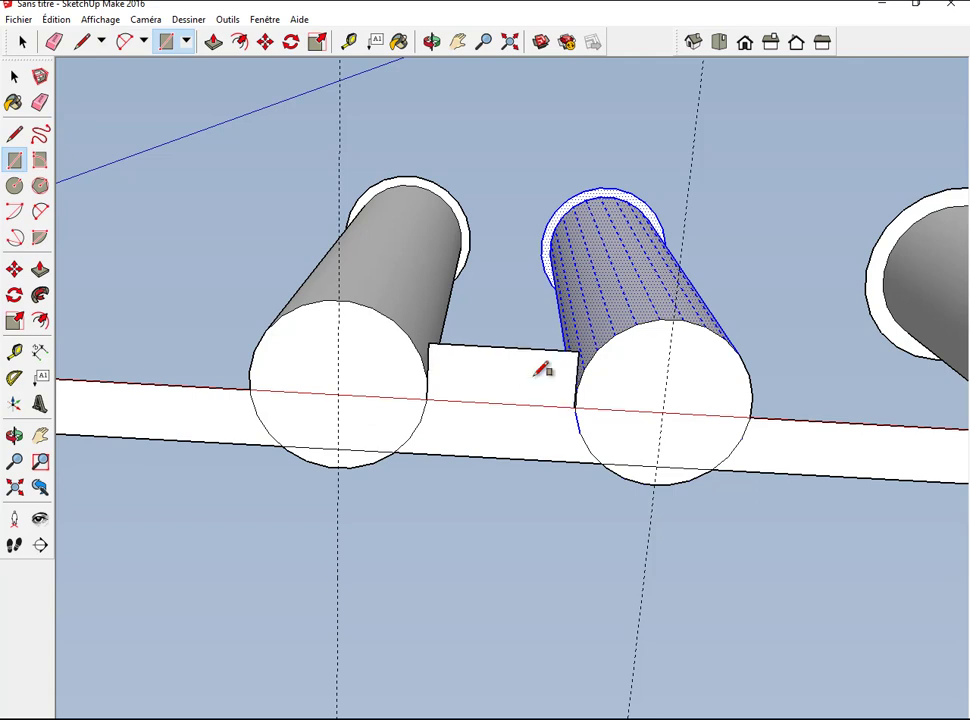
Pull the front-row base strips between the towers up into walls of matching height.
click(694, 42)
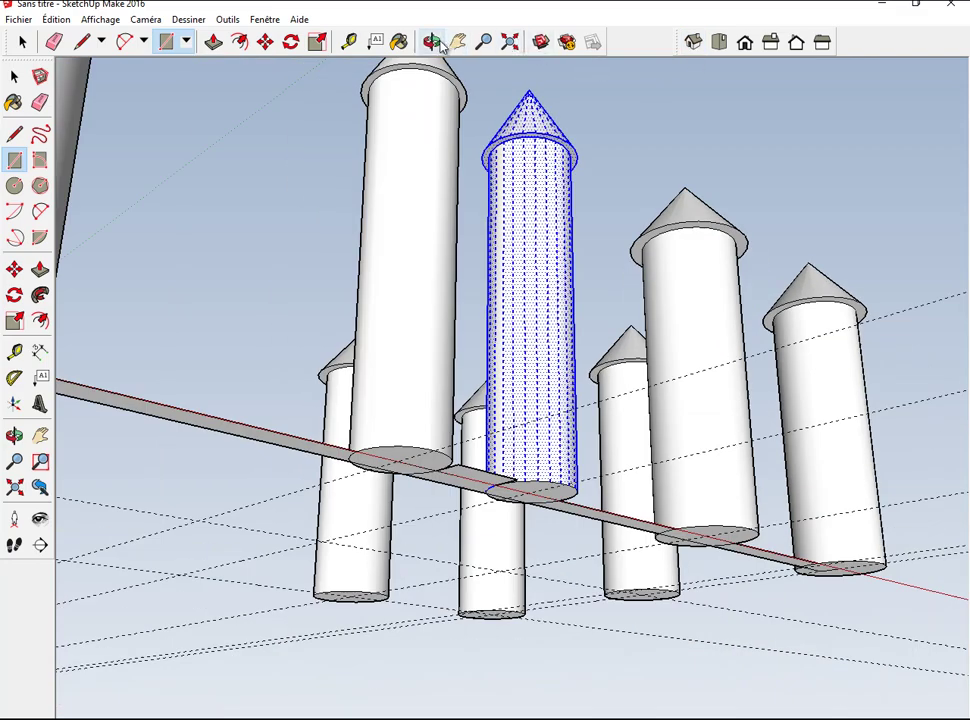
key(o)
mouse_move(692, 91)
mouse_down()
mouse_move(650, 195)
mouse_move(392, 336)
mouse_move(355, 320)
mouse_move(432, 307)
mouse_up()
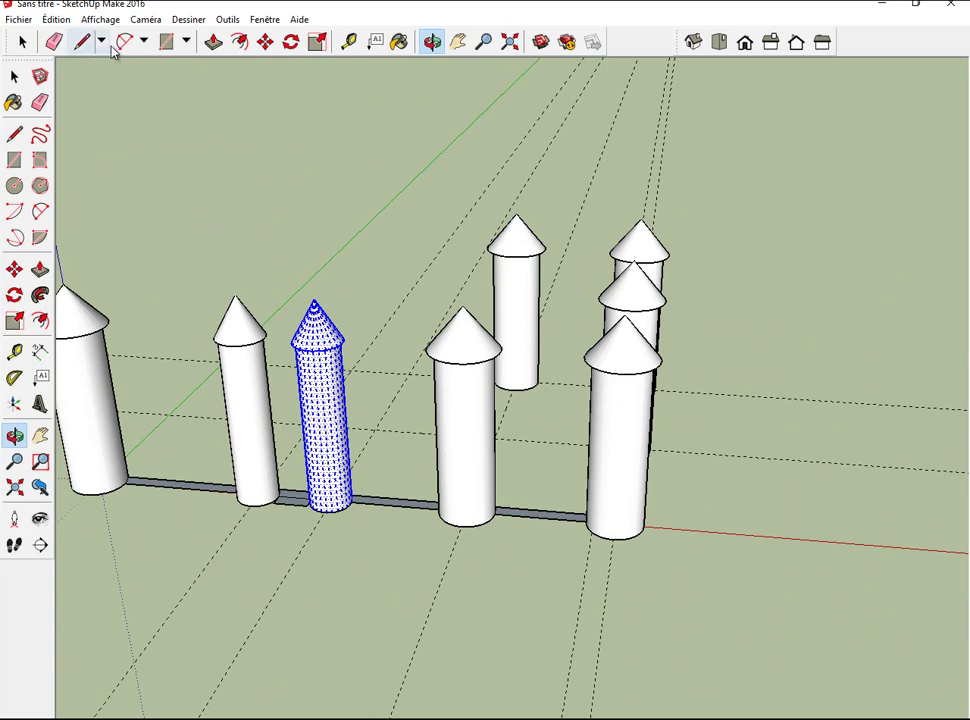
click(214, 43)
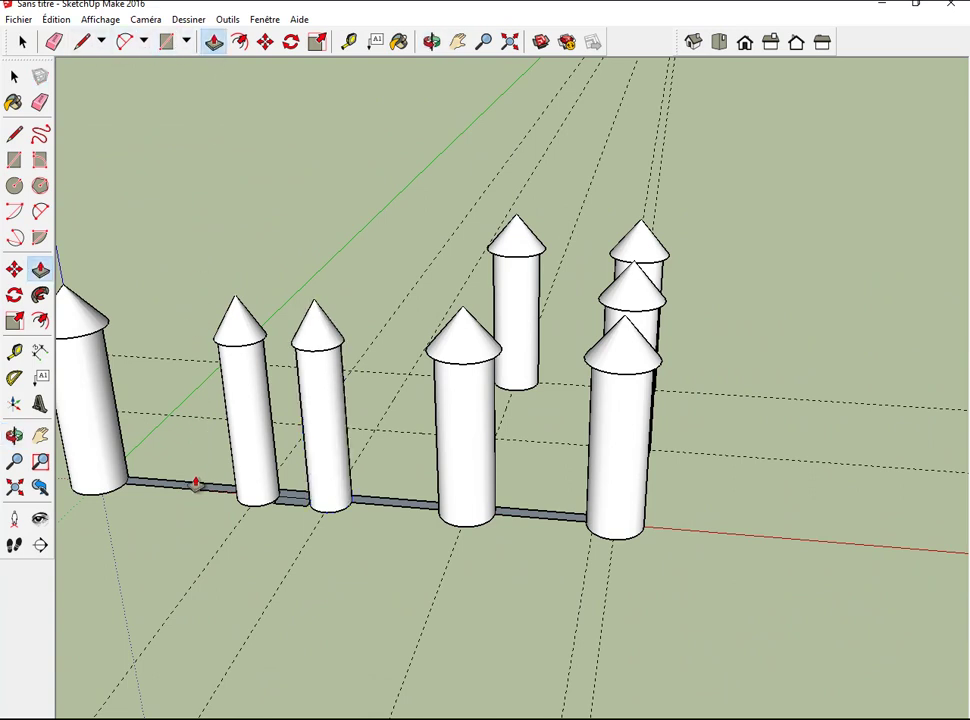
drag(194, 489, 184, 448)
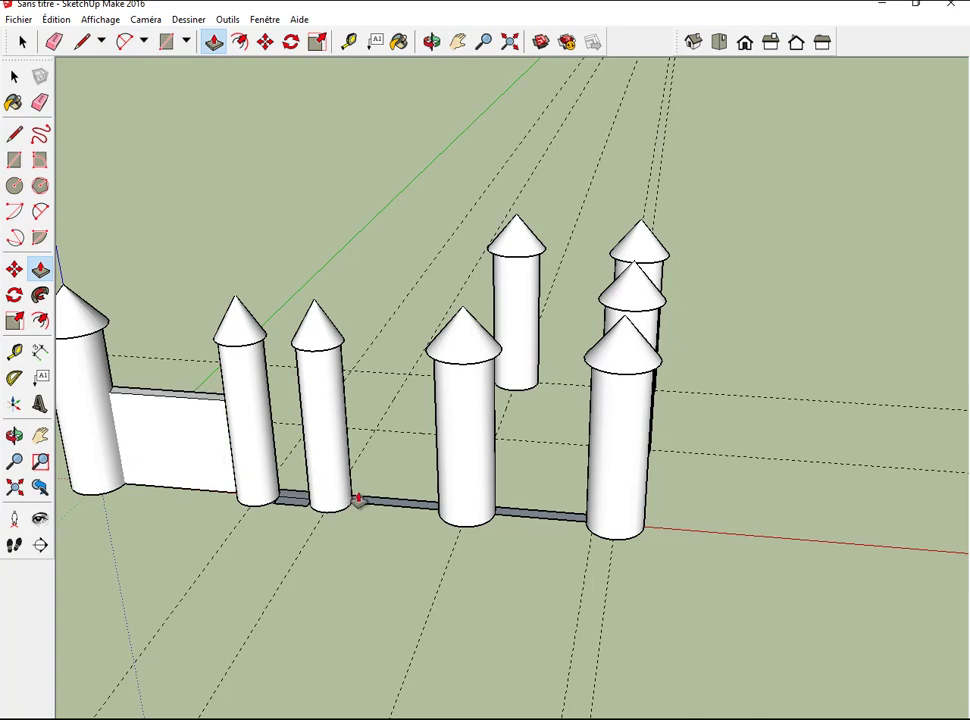
drag(360, 502, 360, 490)
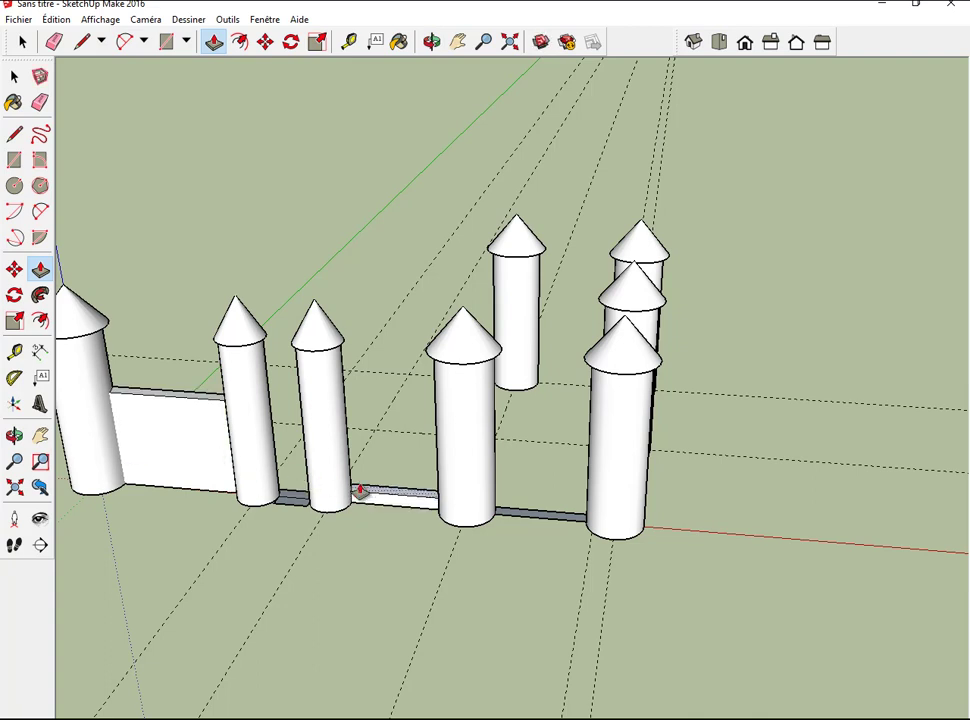
double_click(360, 490)
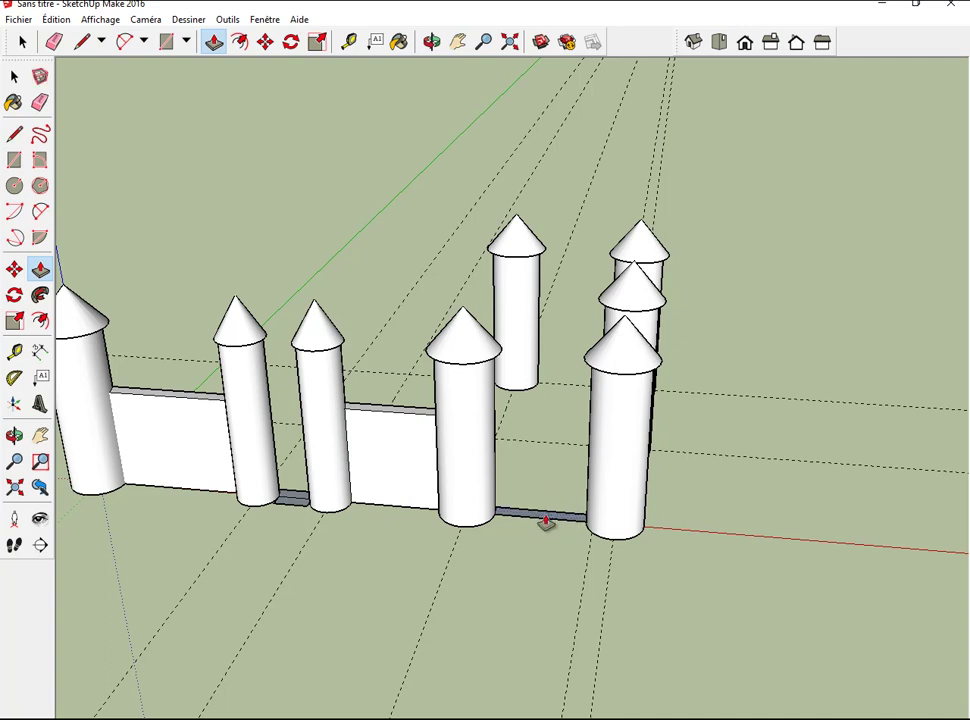
drag(543, 510, 517, 483)
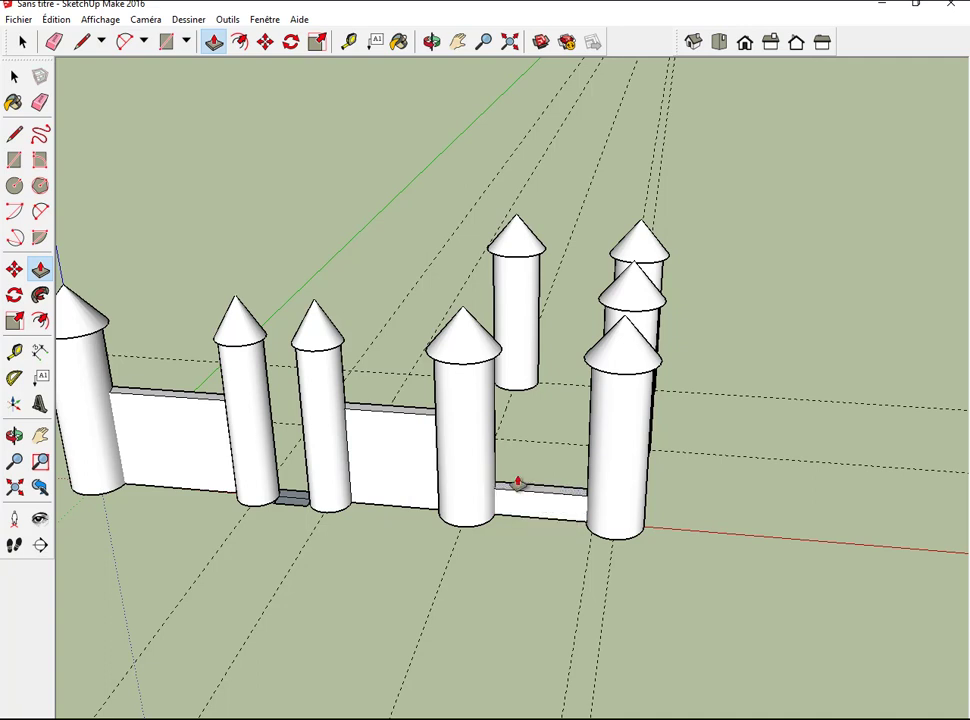
double_click(517, 483)
Raise the short strip and the remaining base block between the close towers to full wall height.
scroll(329, 465, up, 3)
scroll(323, 468, up, 1)
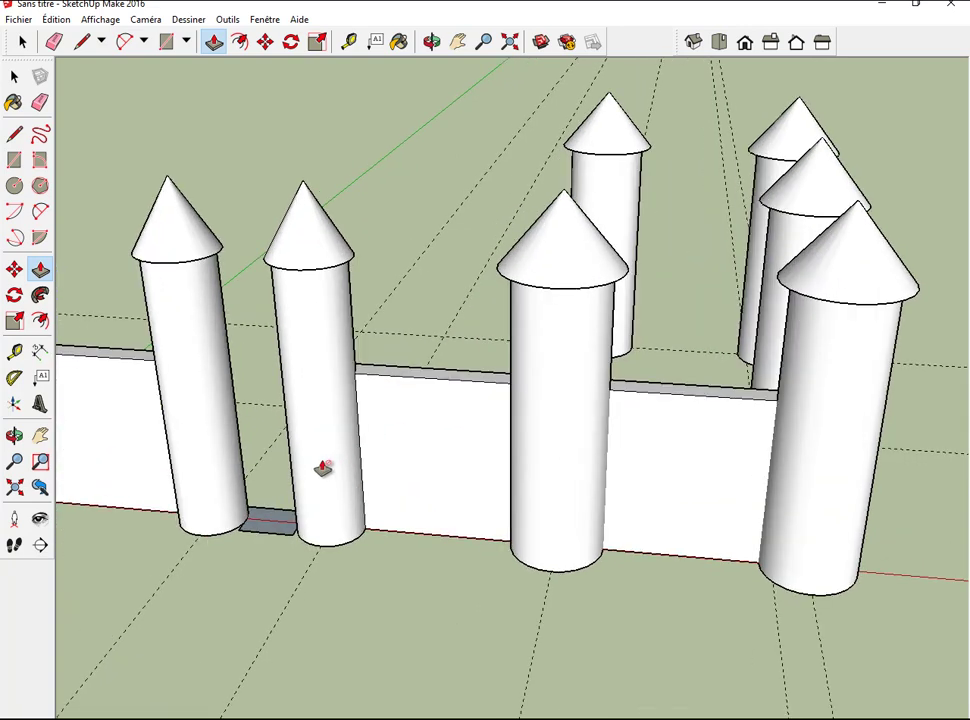
drag(264, 518, 265, 475)
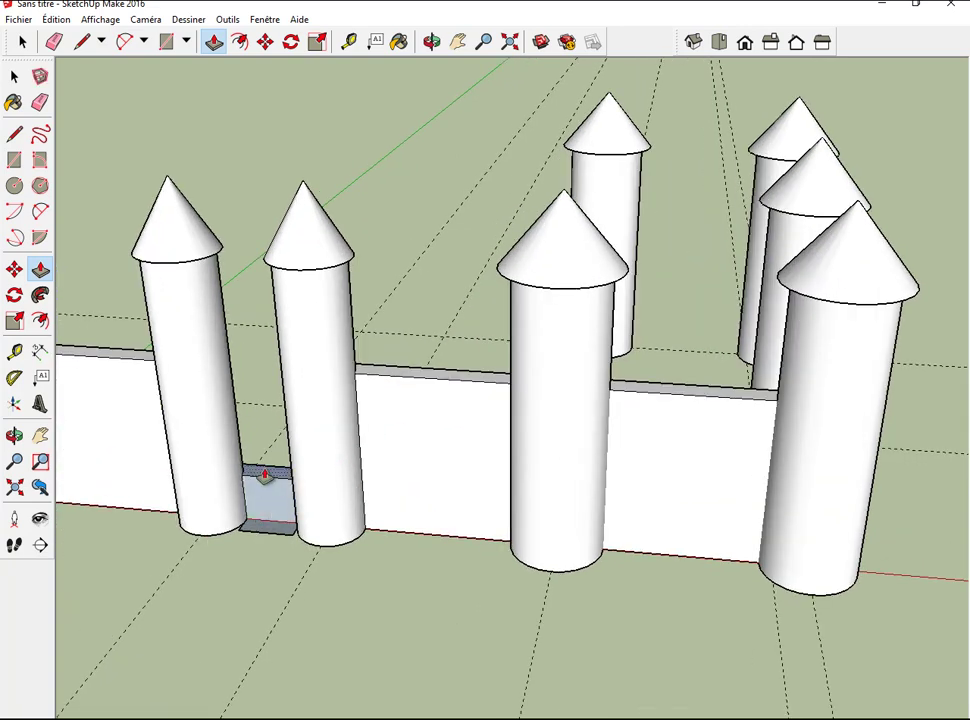
double_click(265, 475)
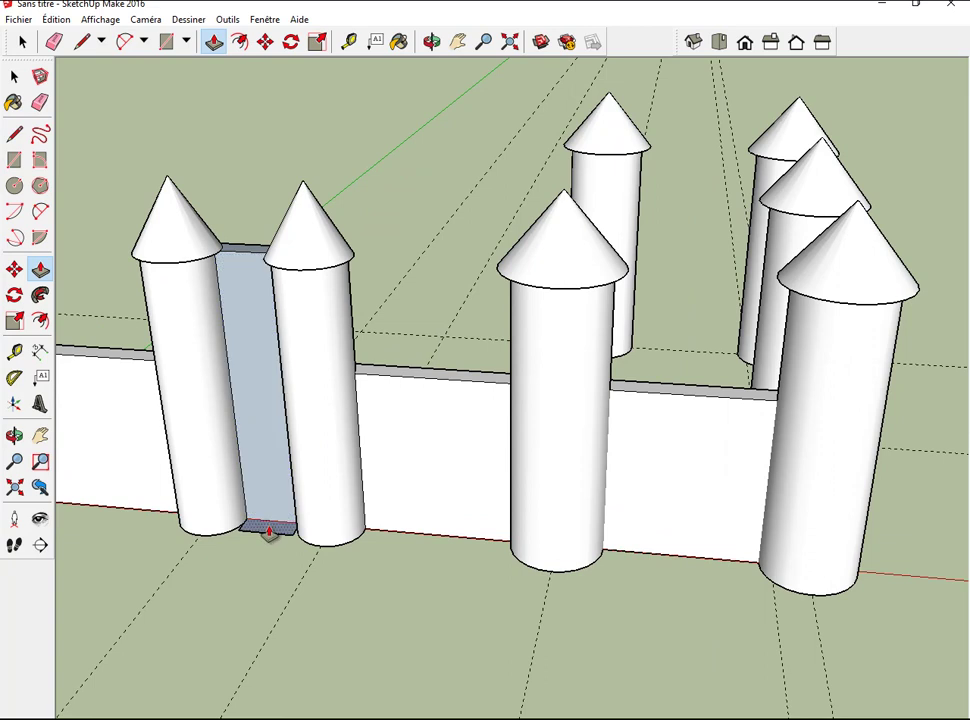
double_click(264, 512)
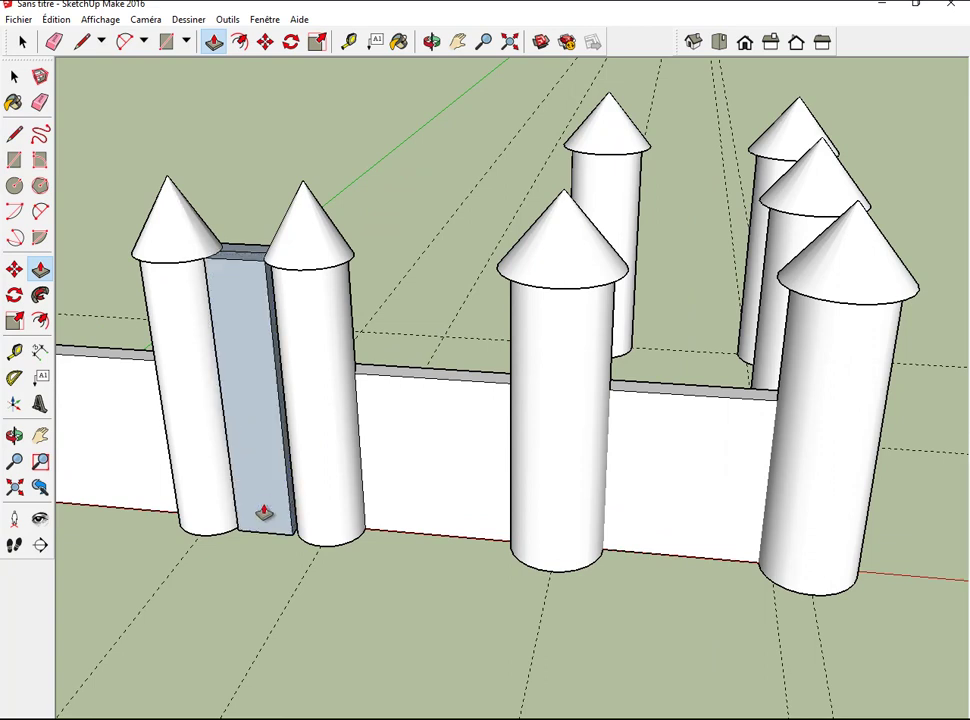
click(694, 43)
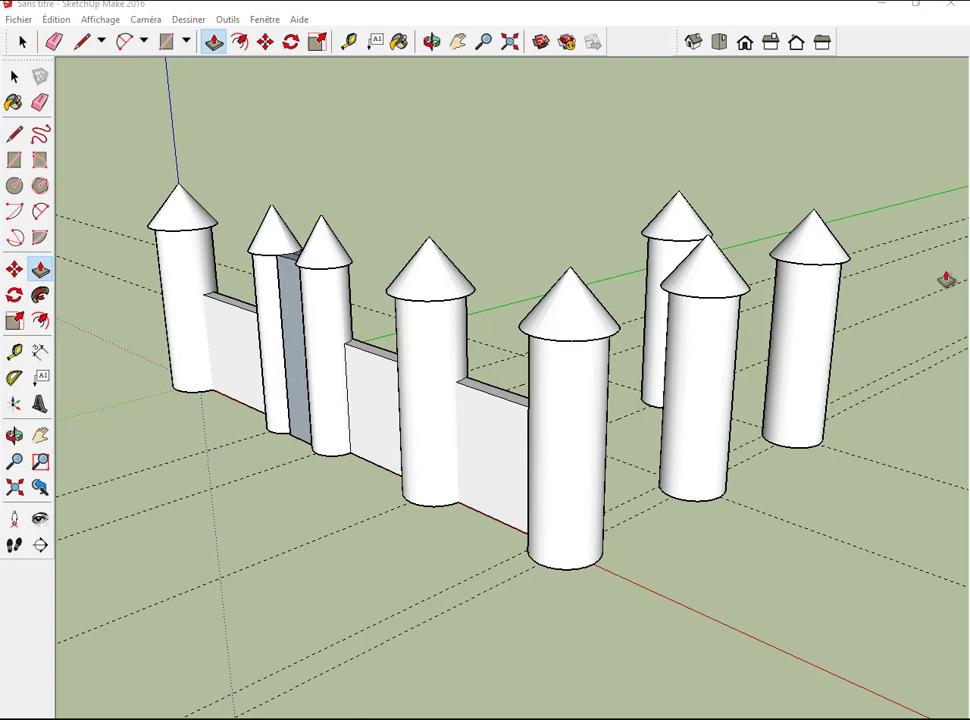
Orbit below the castle and zoom in to centre the middle tower's base.
click(431, 41)
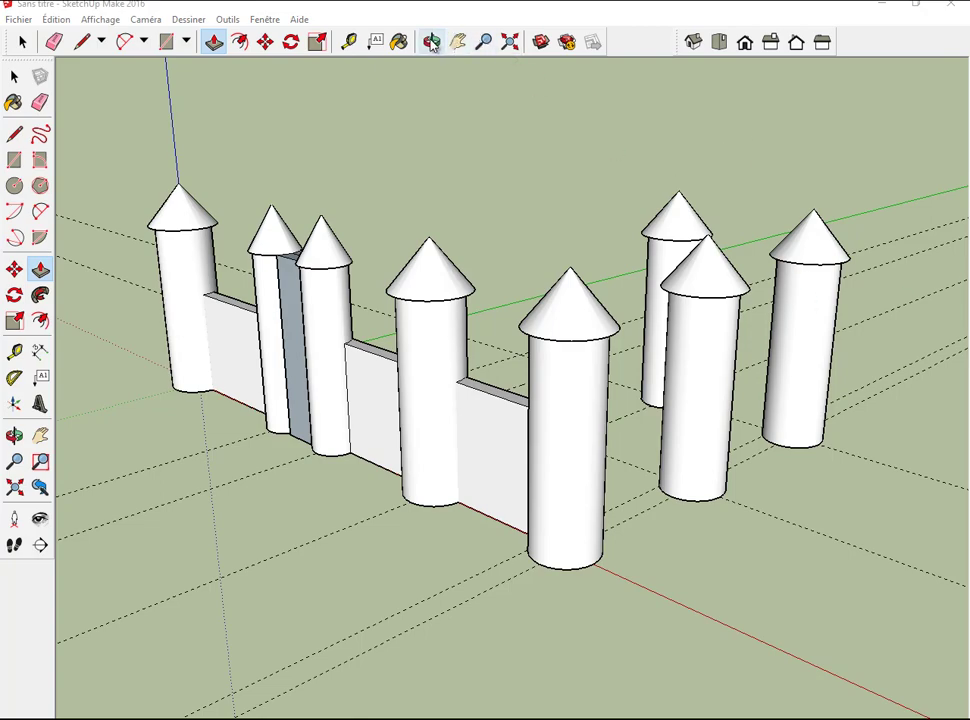
mouse_move(541, 346)
mouse_down()
mouse_move(541, 238)
mouse_move(549, 267)
mouse_move(660, 372)
mouse_move(585, 223)
mouse_move(684, 273)
mouse_move(589, 163)
mouse_move(671, 320)
mouse_move(597, 238)
mouse_up()
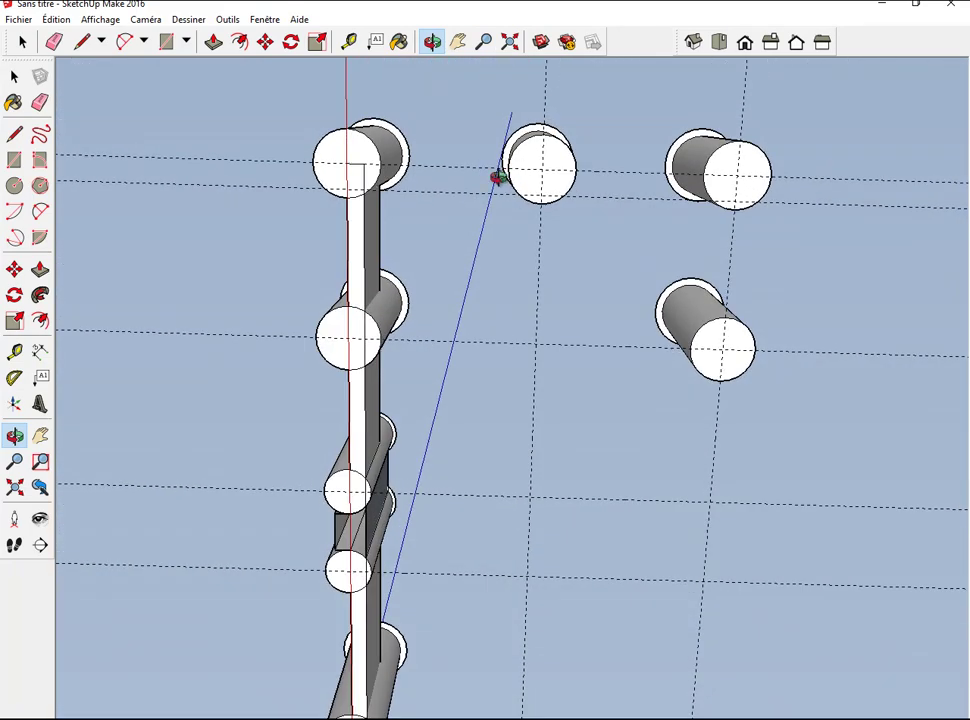
scroll(556, 245, up, 2)
scroll(555, 245, up, 3)
scroll(555, 245, up, 1)
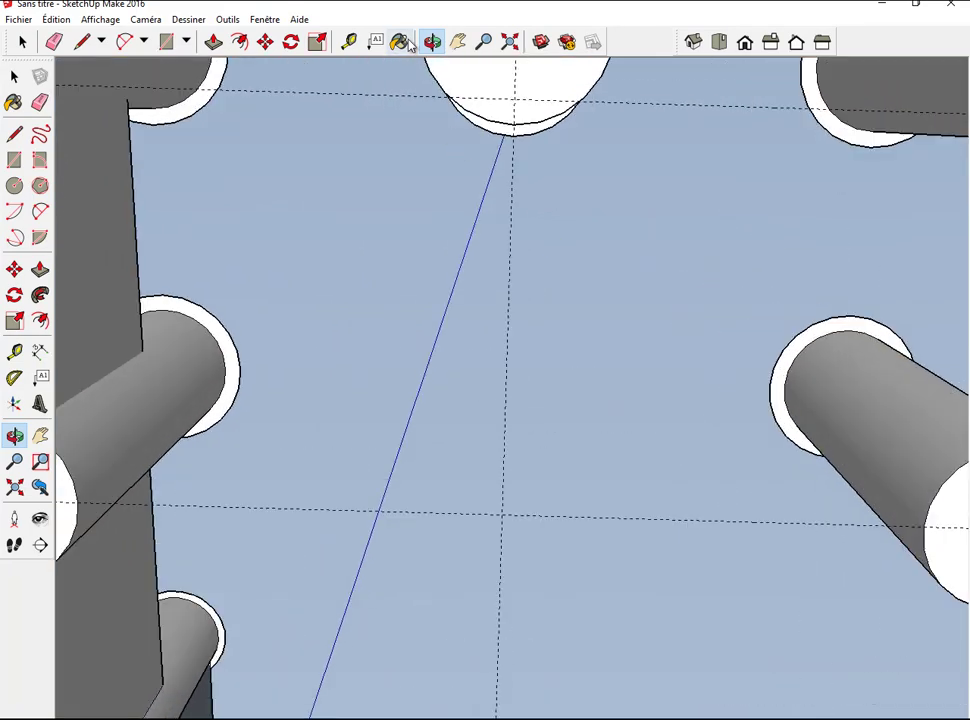
click(459, 47)
mouse_move(487, 160)
mouse_down()
mouse_move(487, 217)
mouse_move(463, 260)
mouse_up()
Draw a 200;100 rectangle against the middle tower's base, redoing the first attempt.
click(191, 42)
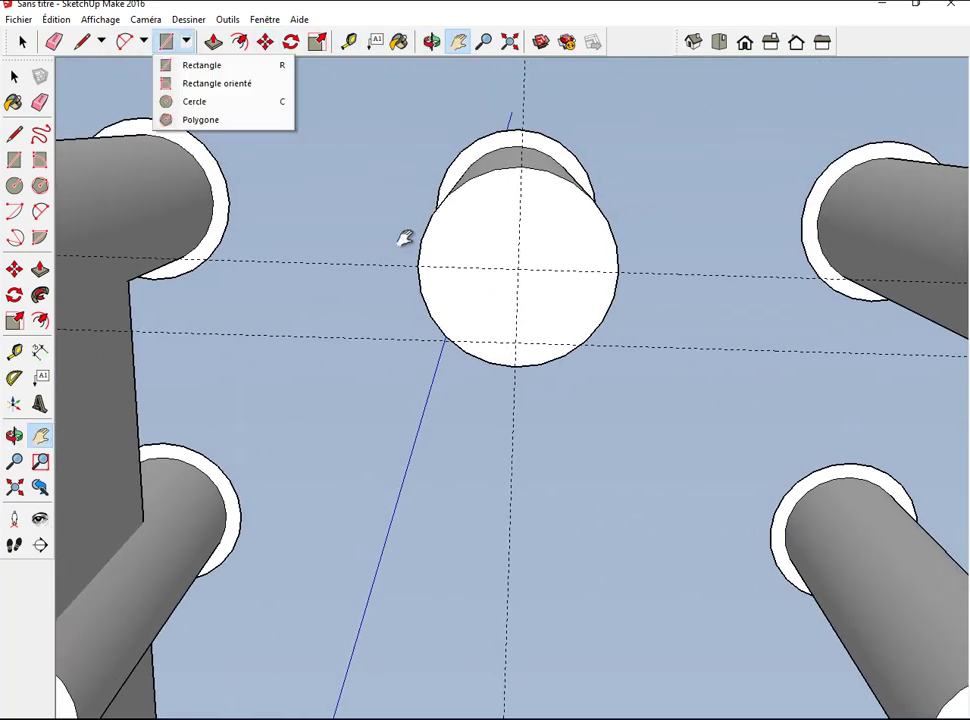
click(188, 42)
click(201, 67)
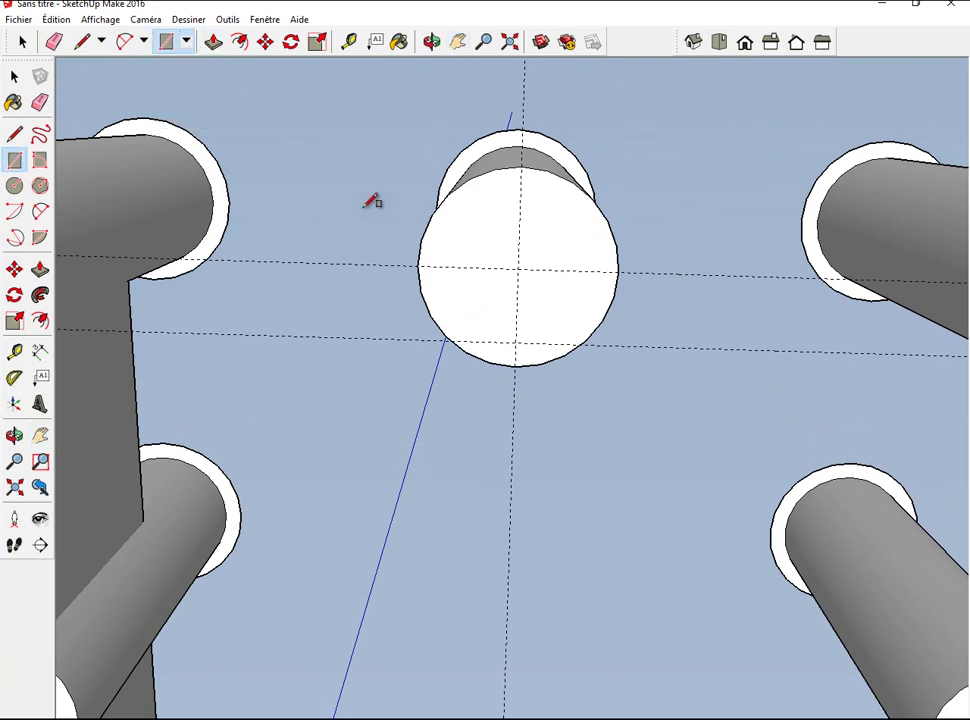
click(418, 266)
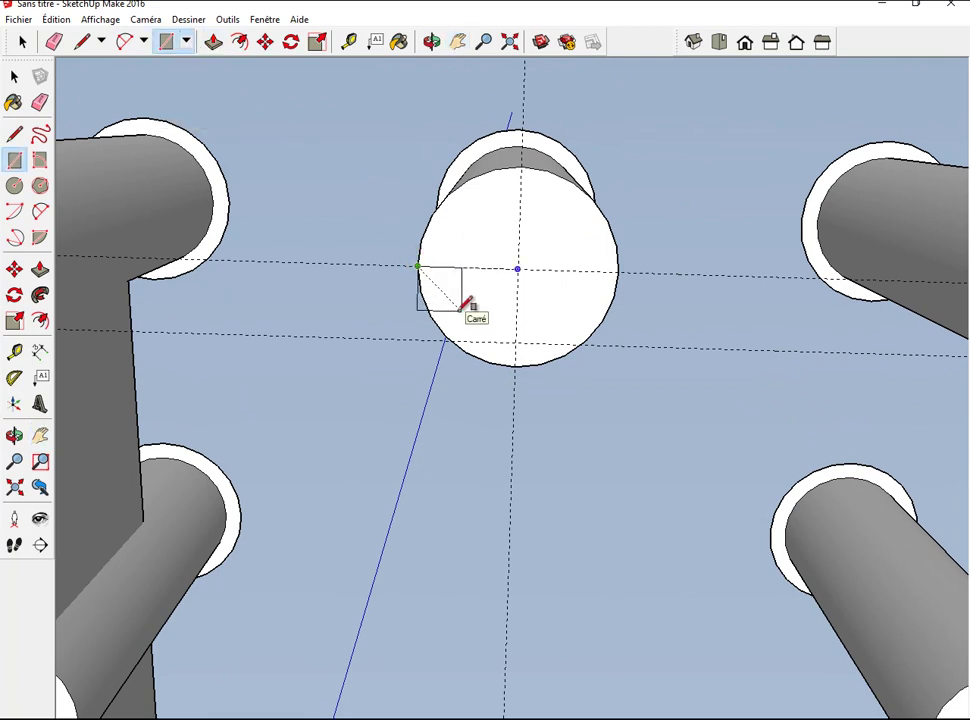
click(462, 310)
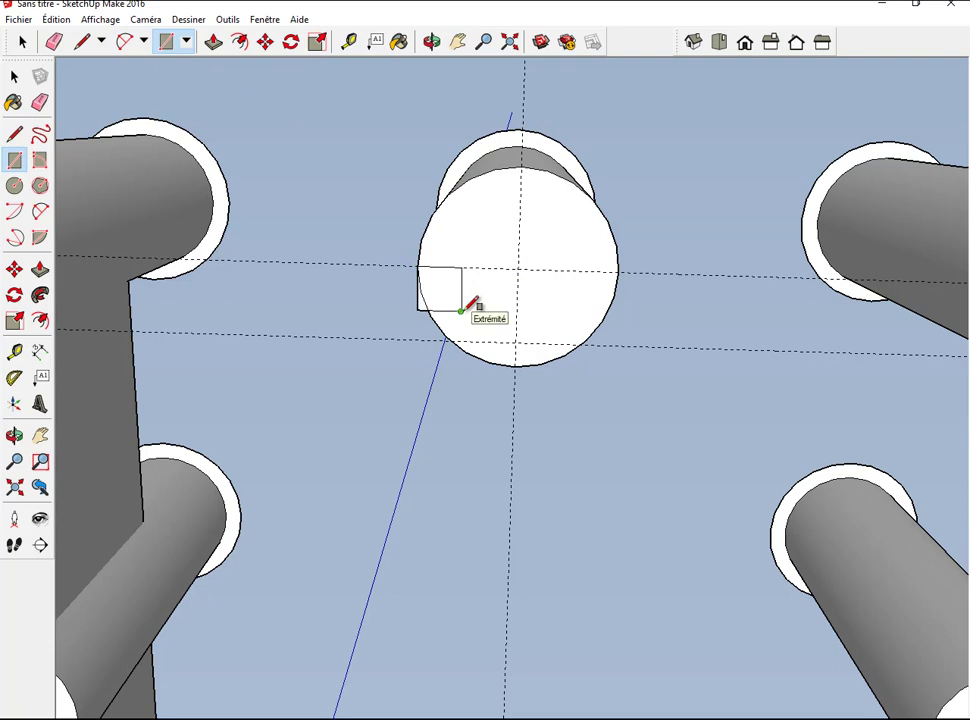
key(Return)
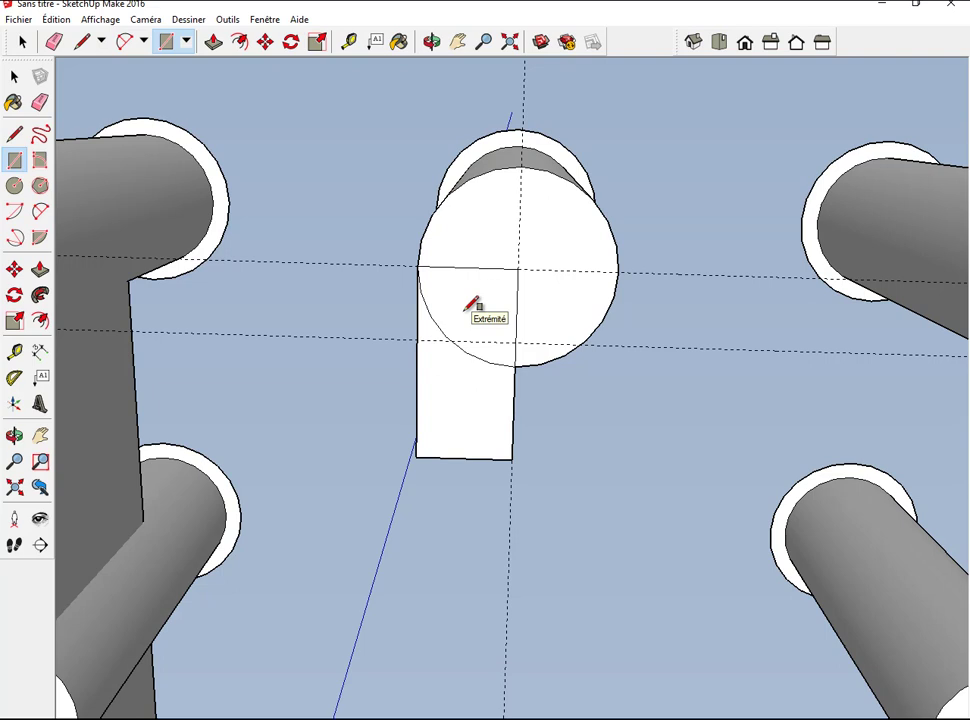
key(ctrl+z)
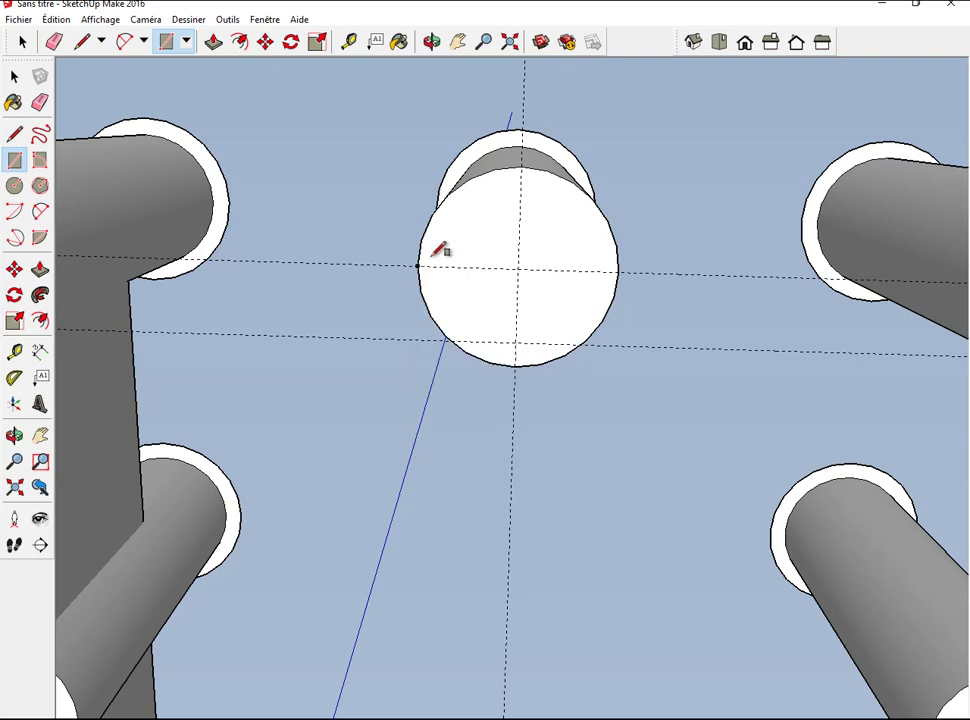
click(417, 268)
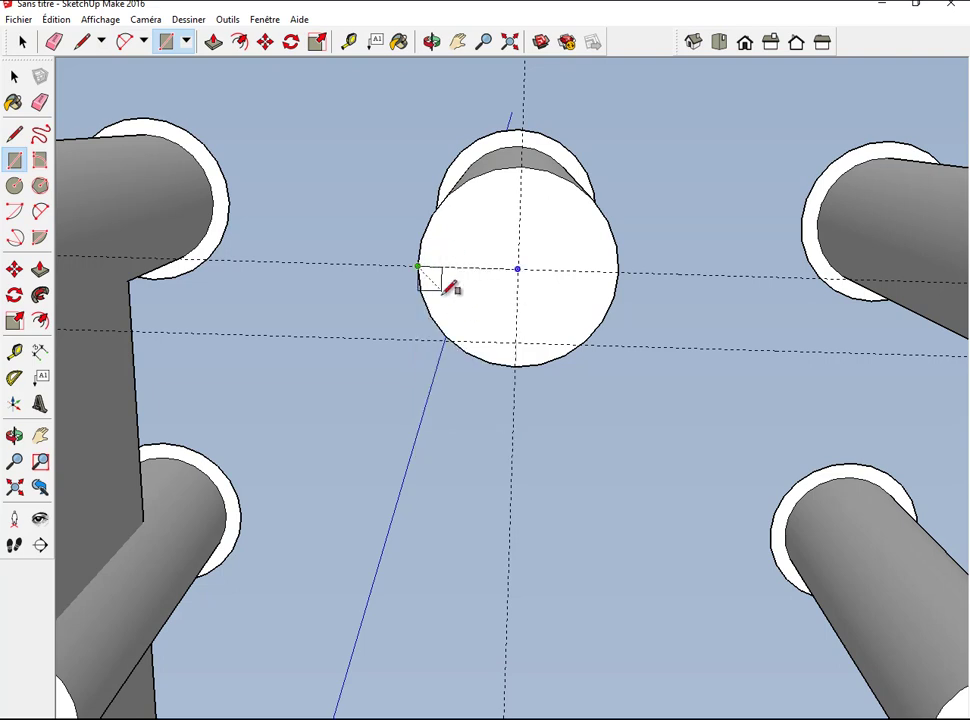
click(482, 341)
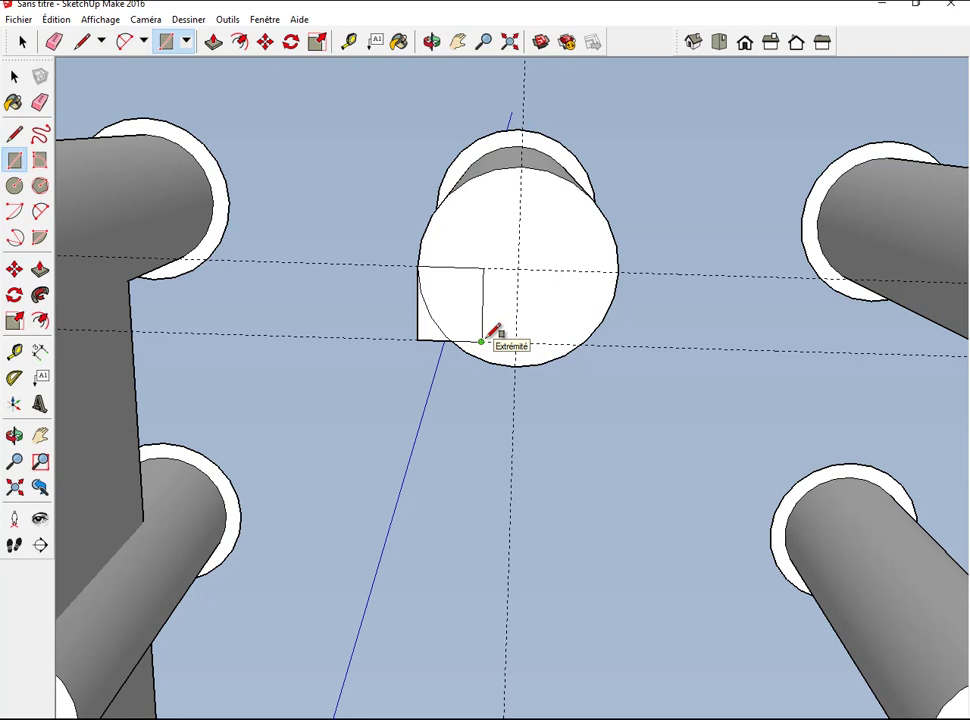
text(200;100)
key(Return)
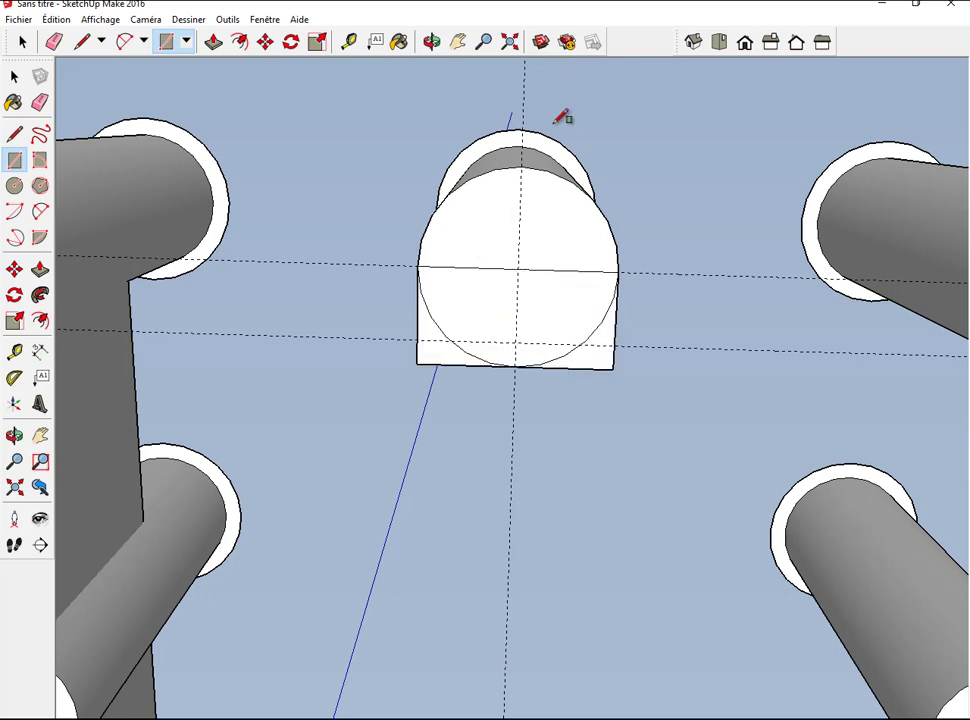
Draw another rectangle adjoining the right tower's base.
click(458, 41)
drag(586, 128, 575, 127)
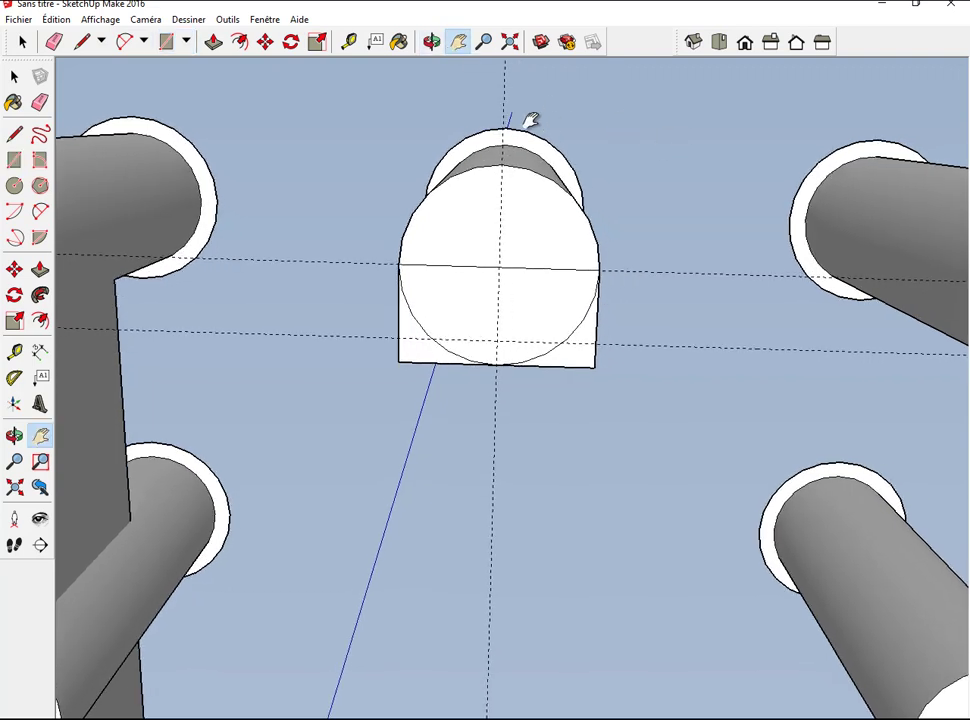
drag(667, 119, 437, 110)
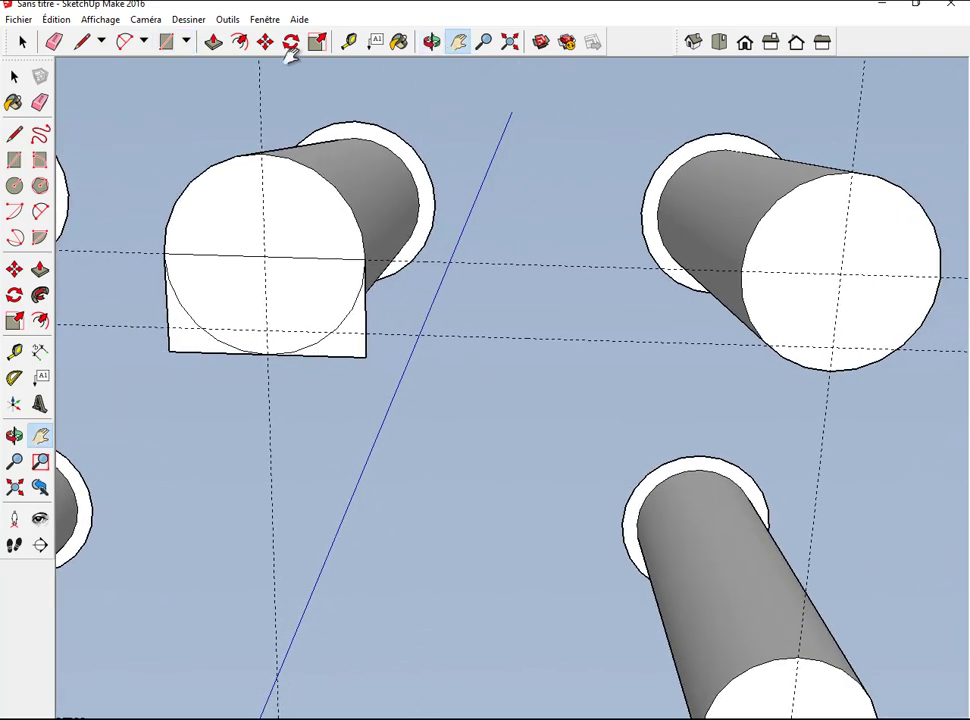
click(166, 41)
click(840, 274)
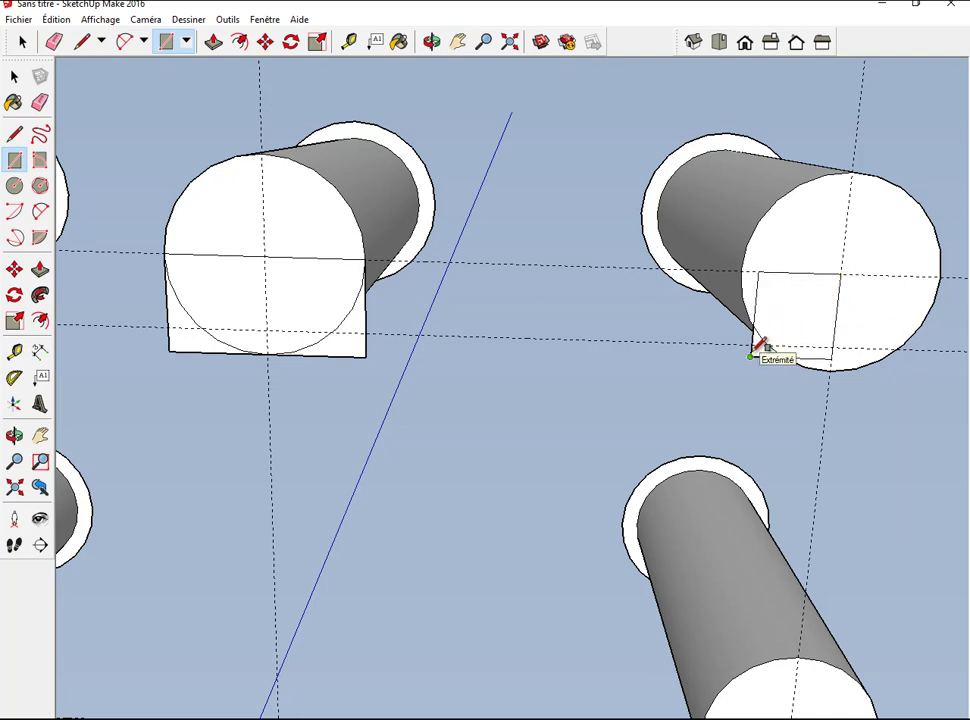
click(751, 356)
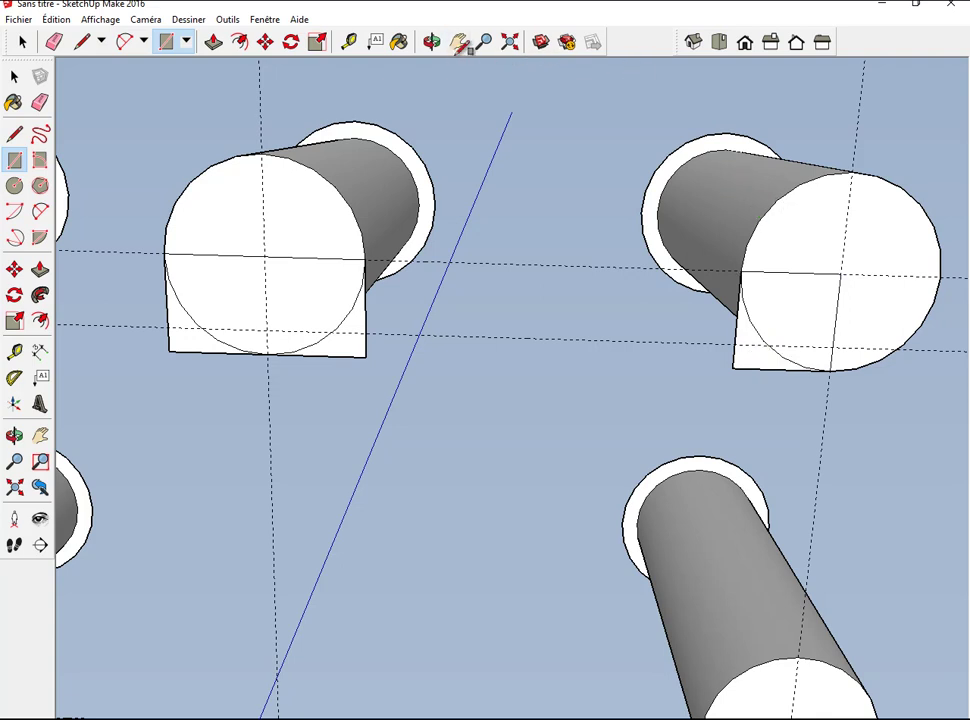
click(432, 42)
mouse_move(445, 130)
mouse_down()
mouse_move(459, 247)
mouse_move(407, 249)
mouse_move(480, 263)
mouse_move(766, 247)
mouse_move(637, 281)
mouse_move(706, 219)
mouse_move(398, 416)
mouse_up()
Extrude the left and middle towers' base rectangles and a small base face to full tower height.
drag(452, 379, 230, 140)
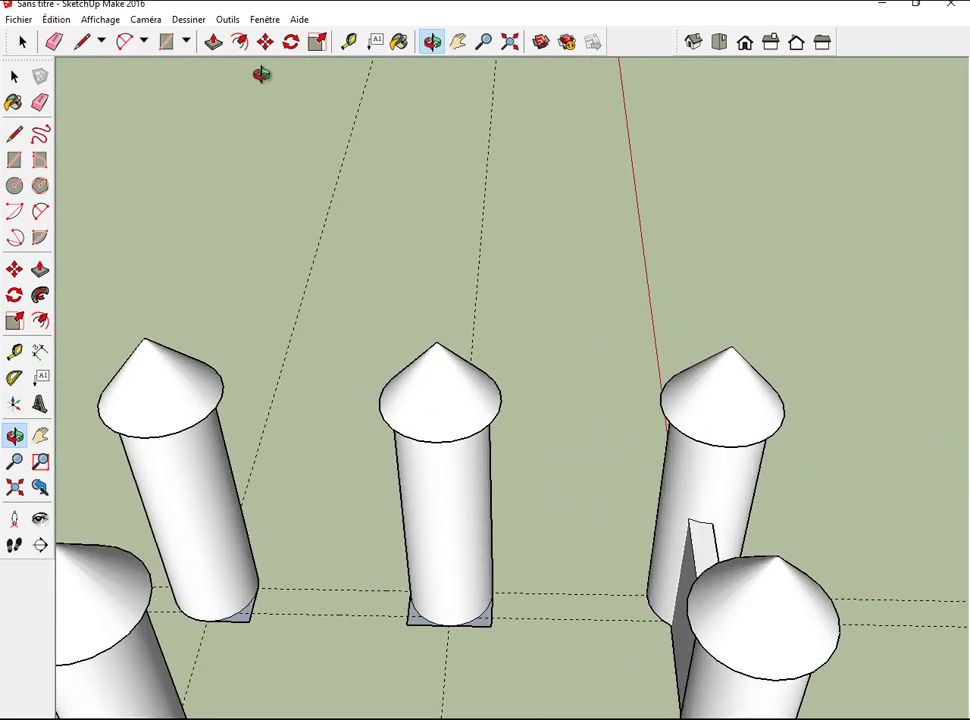
click(213, 41)
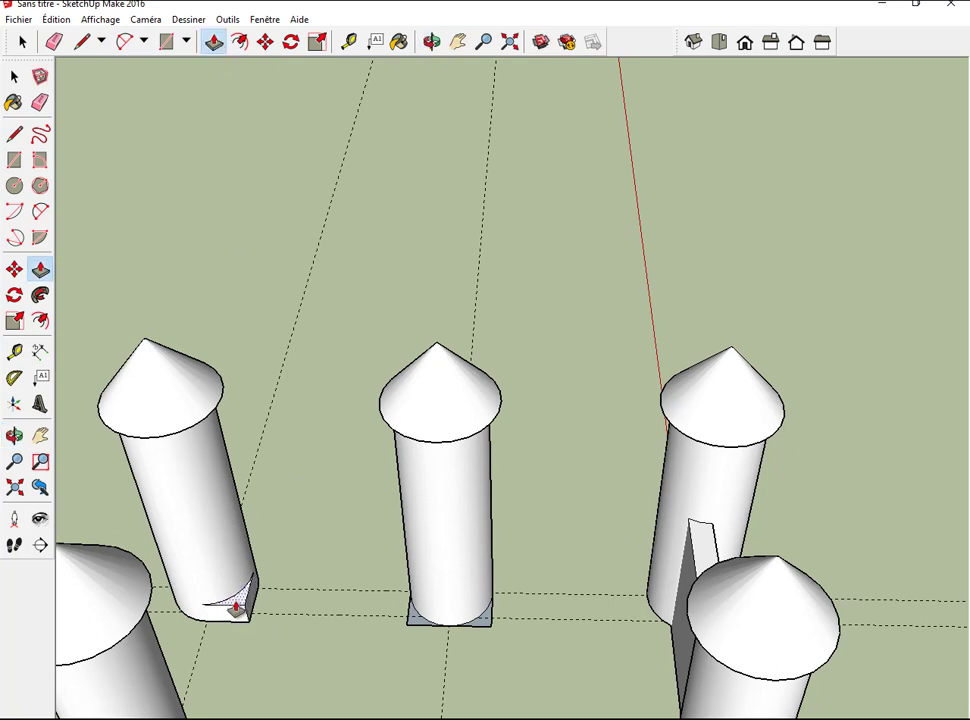
double_click(236, 606)
click(409, 594)
click(396, 595)
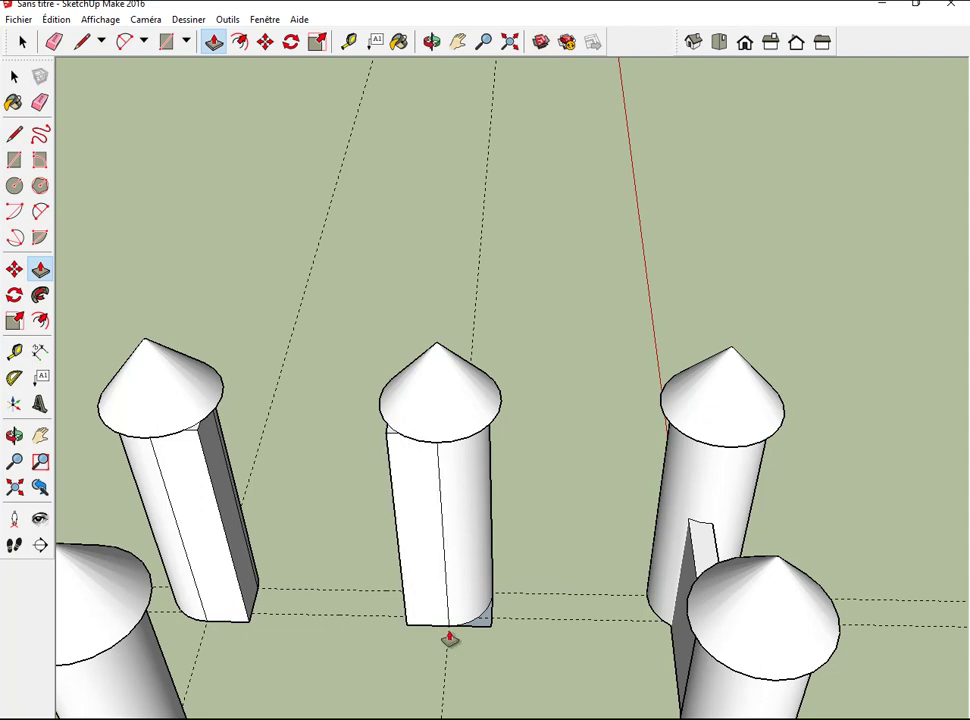
click(485, 619)
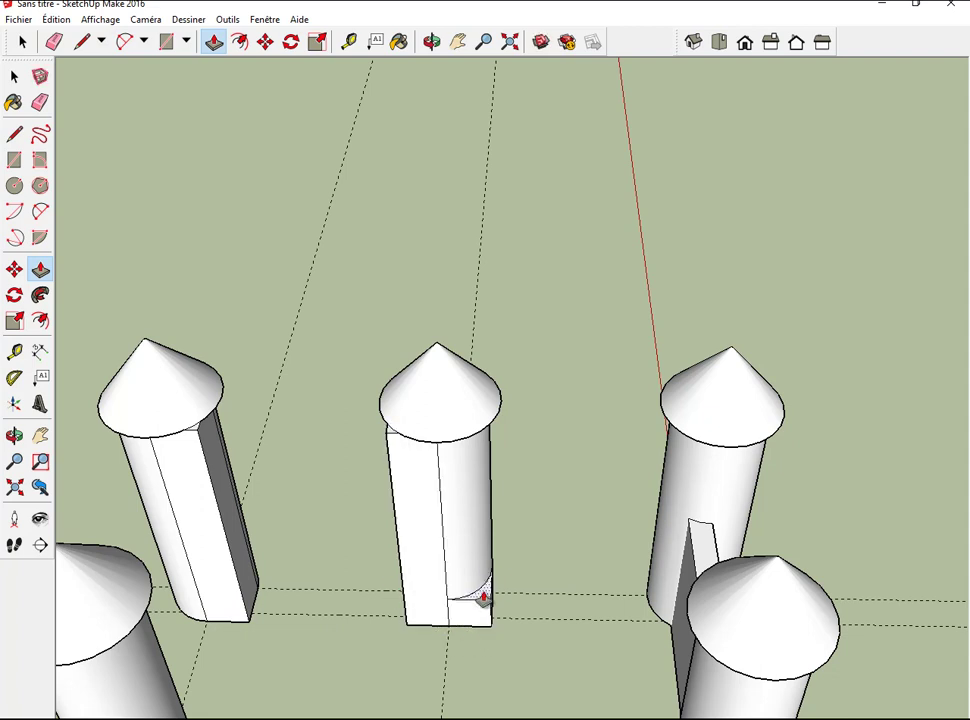
double_click(483, 597)
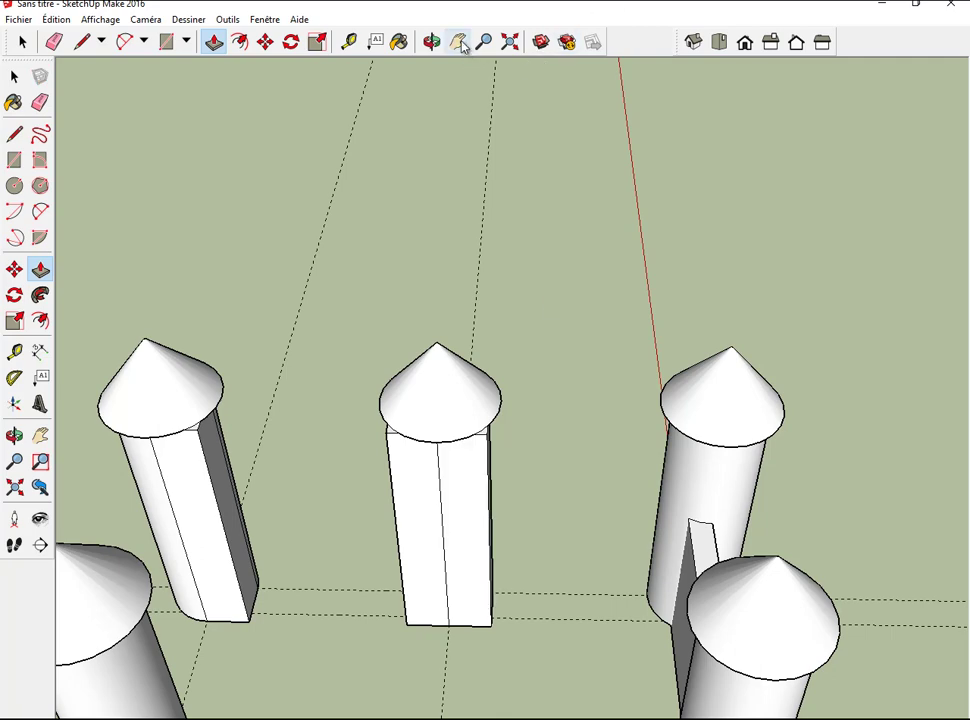
click(431, 41)
mouse_move(503, 221)
mouse_down()
mouse_move(523, 281)
mouse_move(518, 357)
mouse_move(507, 366)
mouse_move(641, 277)
mouse_move(552, 240)
mouse_move(411, 264)
mouse_move(400, 225)
mouse_move(721, 251)
mouse_move(777, 271)
mouse_move(667, 214)
mouse_move(678, 130)
mouse_up()
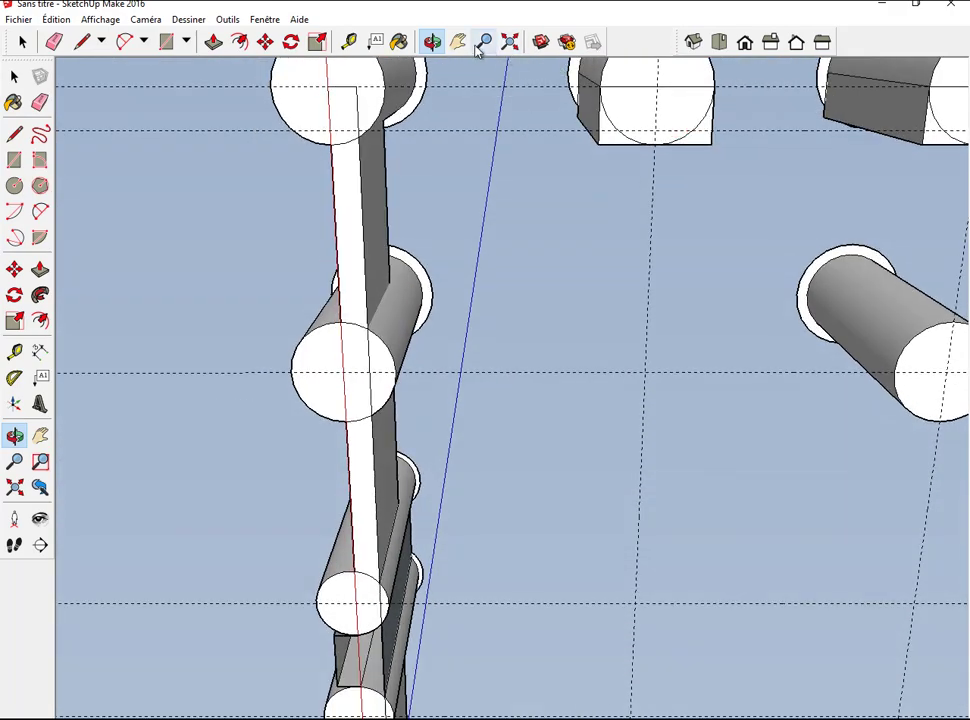
Draw thin wall strips between tower centres, running from the right tower down to the lower tower.
key(h)
mouse_move(667, 208)
mouse_down()
mouse_move(431, 403)
mouse_move(494, 489)
mouse_move(488, 496)
mouse_up()
click(433, 41)
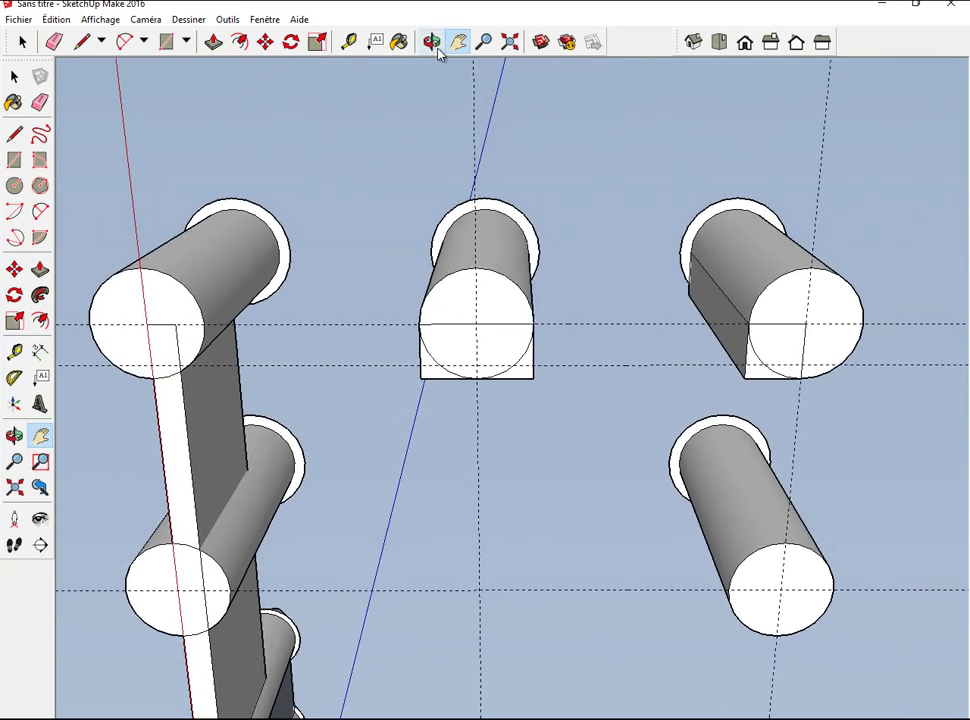
mouse_move(582, 262)
mouse_down()
mouse_move(628, 271)
mouse_move(631, 228)
mouse_up()
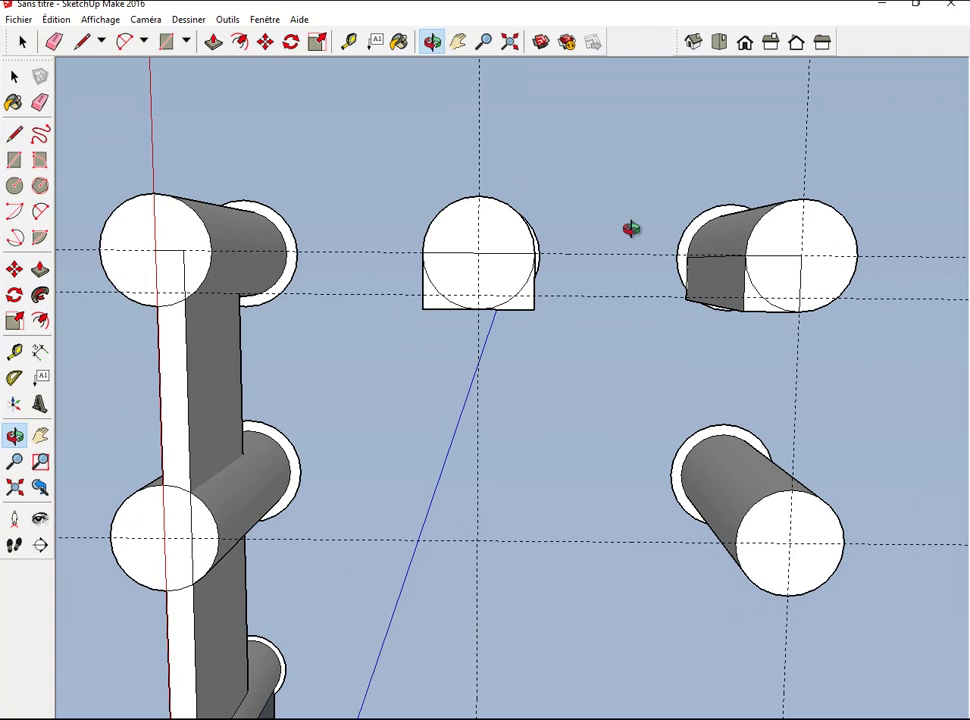
click(188, 46)
click(200, 65)
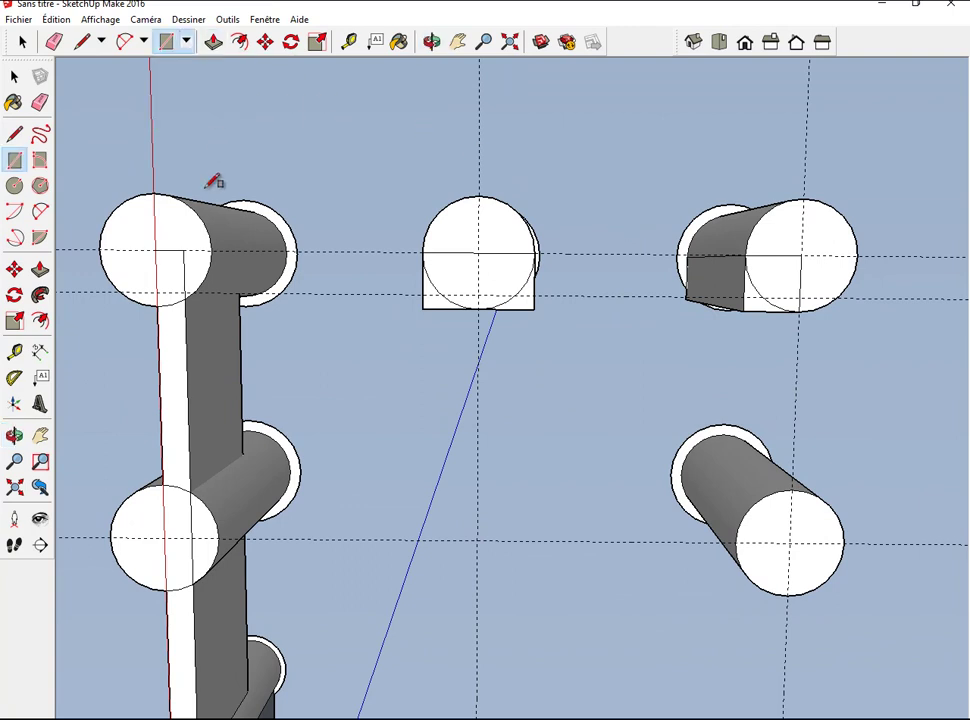
click(157, 250)
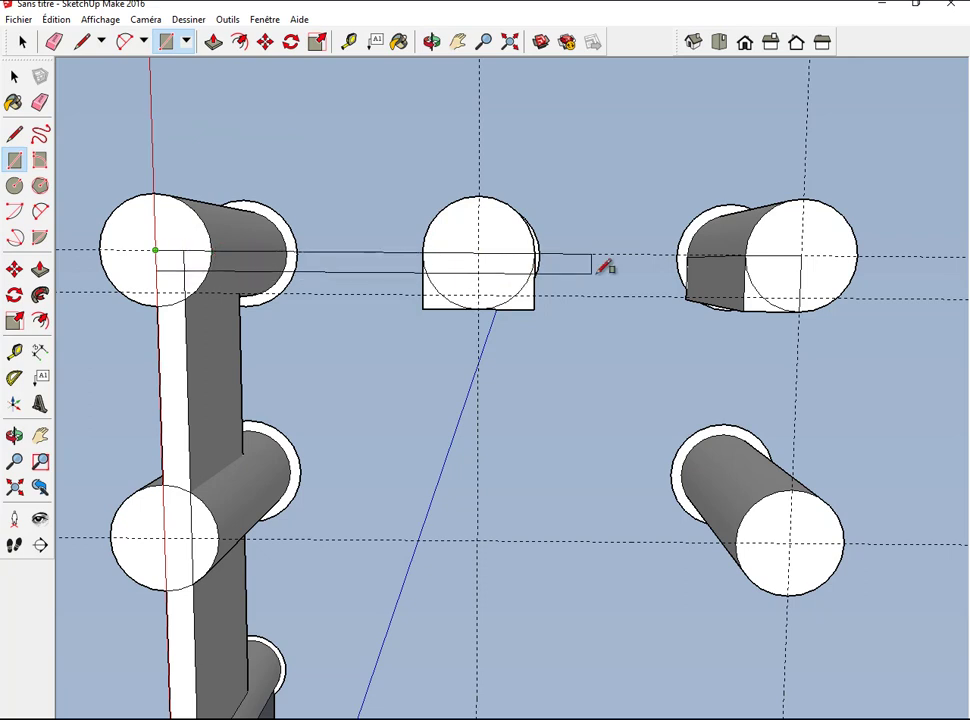
click(797, 364)
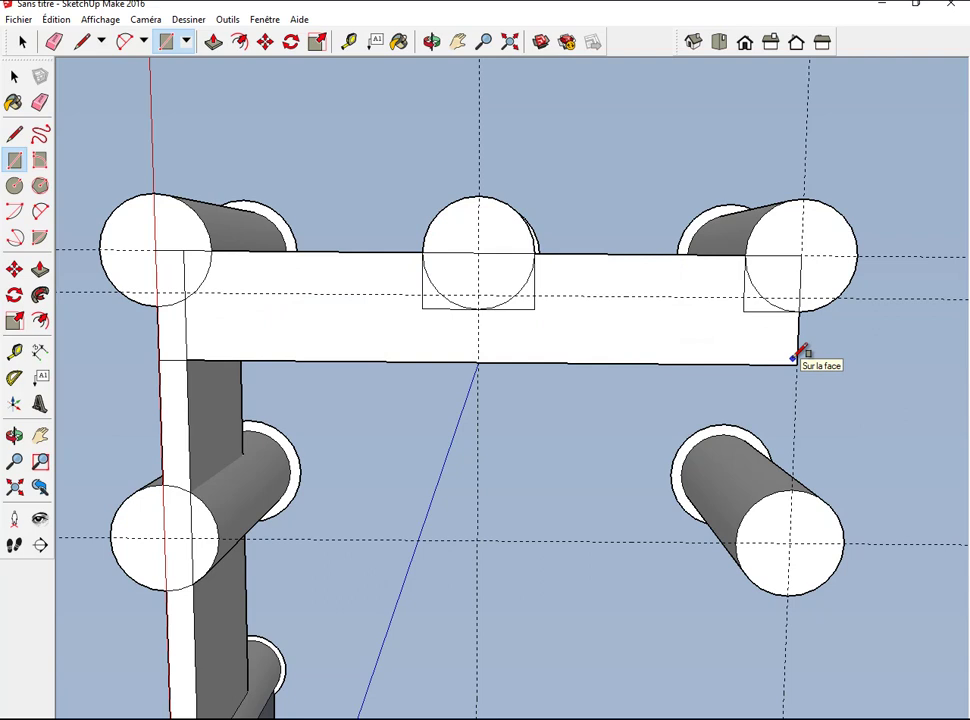
key(ctrl+z)
click(801, 256)
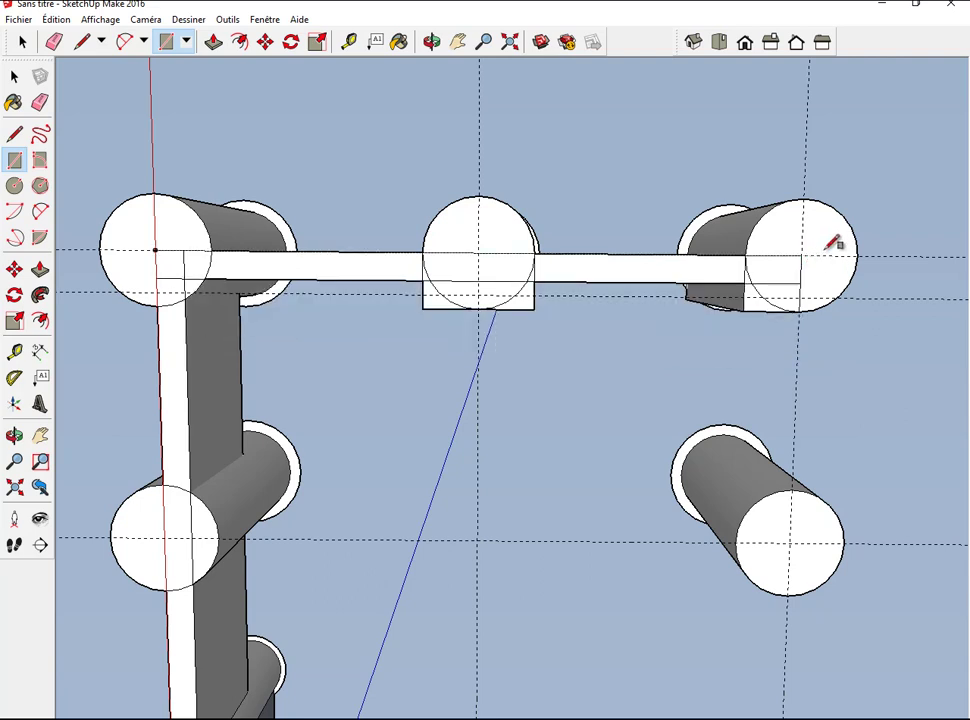
click(768, 537)
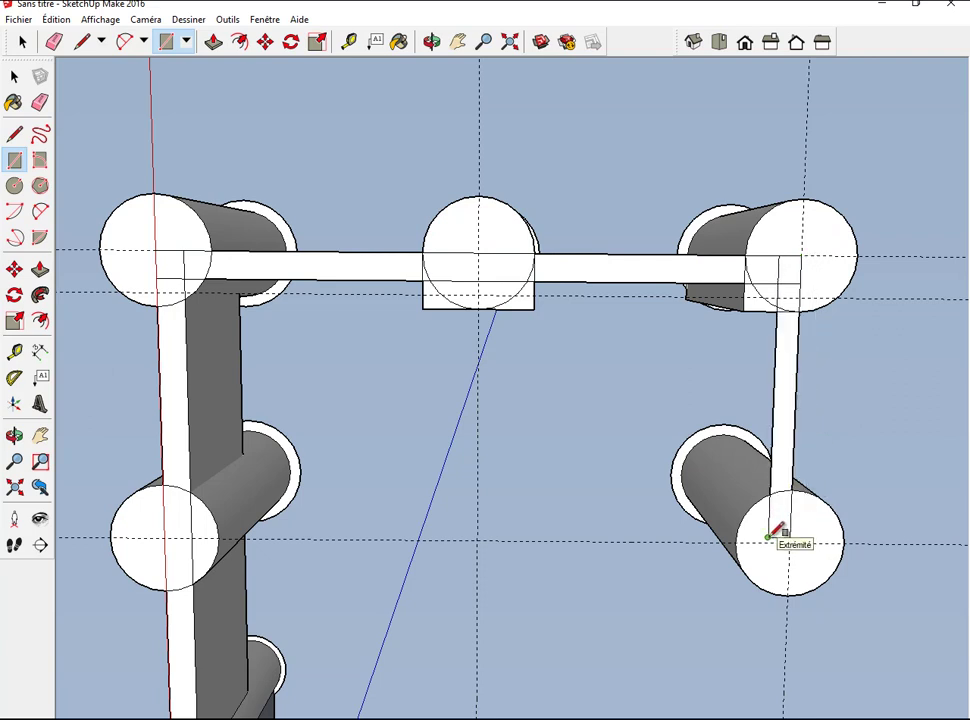
click(768, 537)
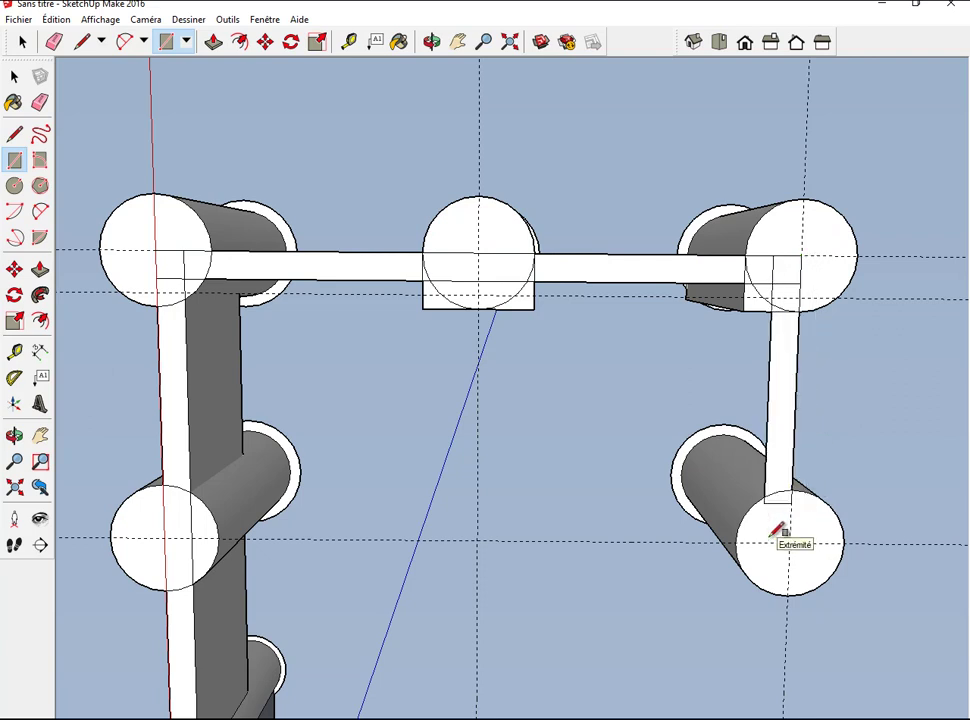
click(694, 42)
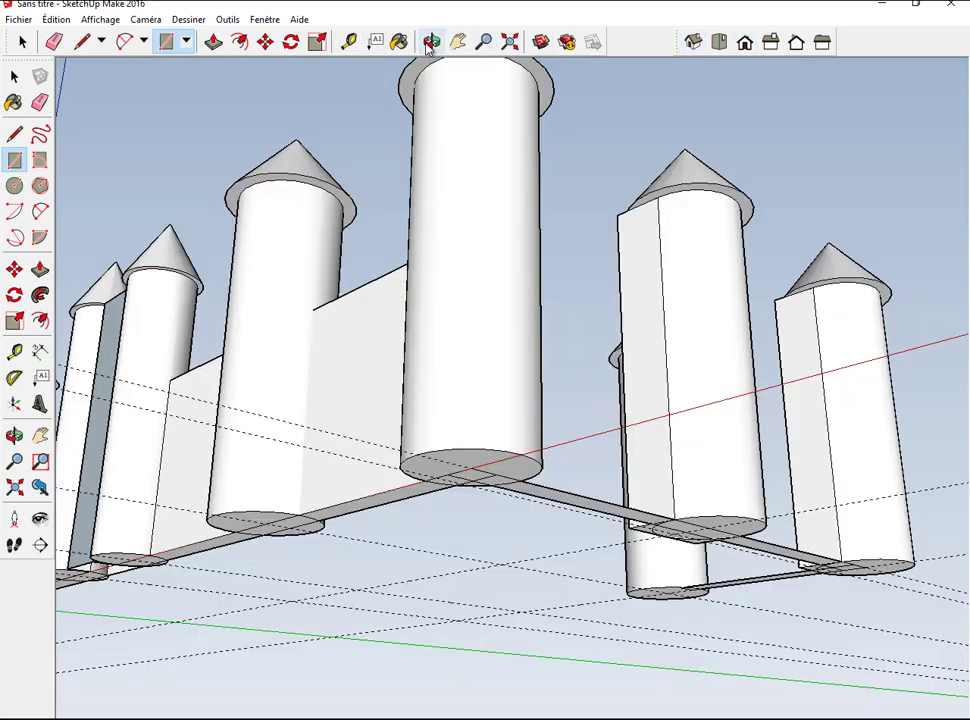
Raise the strips beside the middle tower, between left and middle towers, and on the left to equal wall height.
key(o)
mouse_move(362, 71)
mouse_down()
mouse_move(456, 201)
mouse_move(563, 262)
mouse_move(580, 303)
mouse_up()
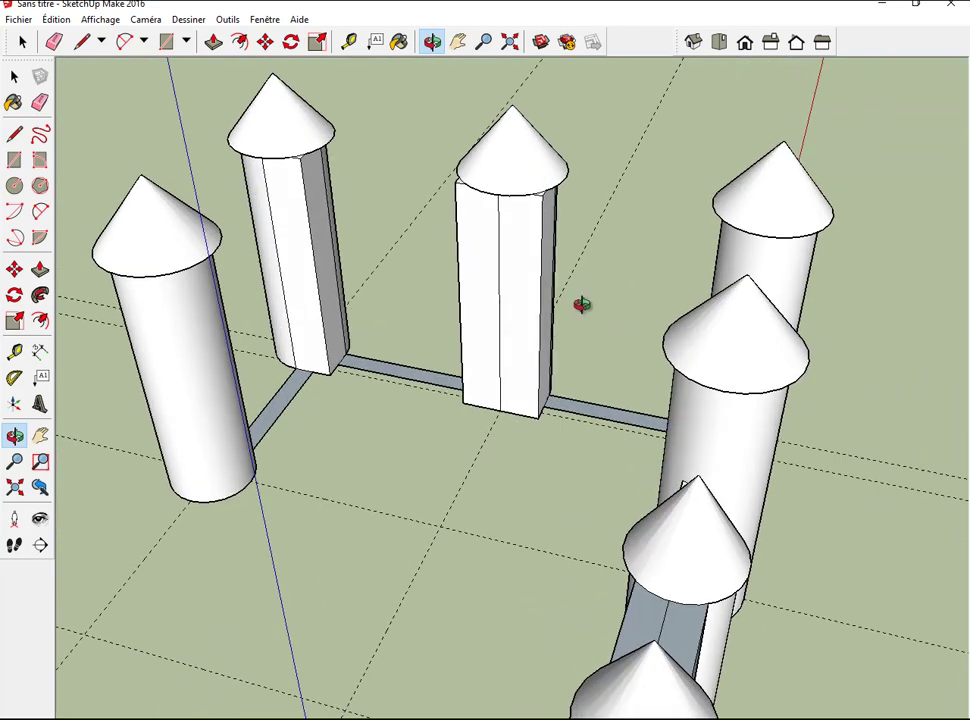
click(214, 44)
drag(607, 408, 604, 383)
click(604, 383)
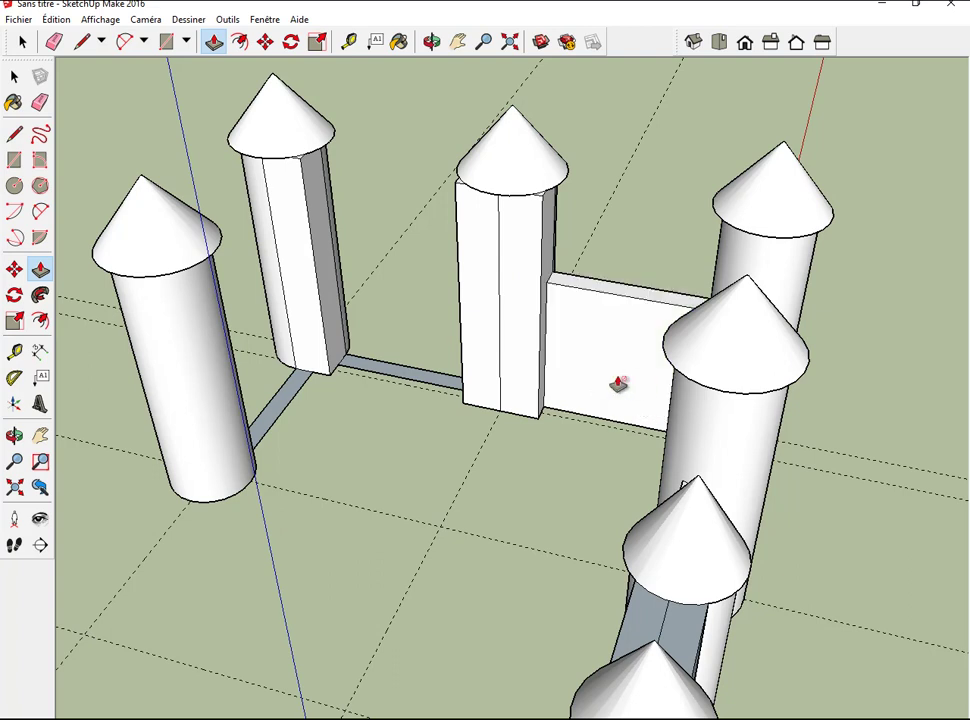
drag(441, 381, 441, 366)
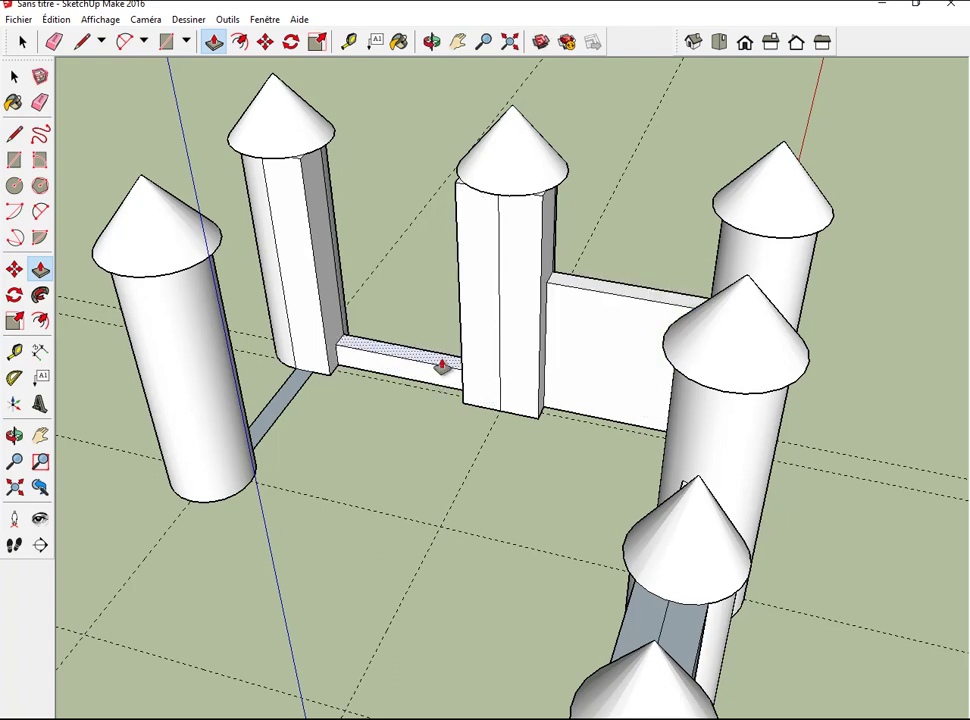
double_click(441, 366)
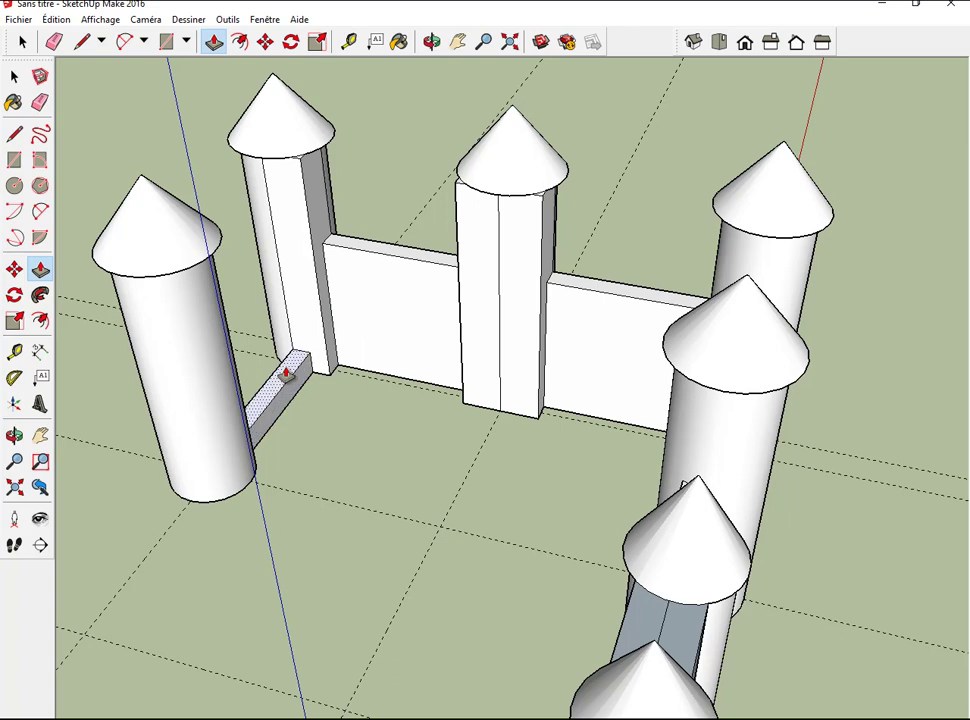
double_click(285, 373)
mouse_move(776, 62)
middle_down()
mouse_move(784, 91)
mouse_move(727, 6)
mouse_move(741, 142)
middle_up()
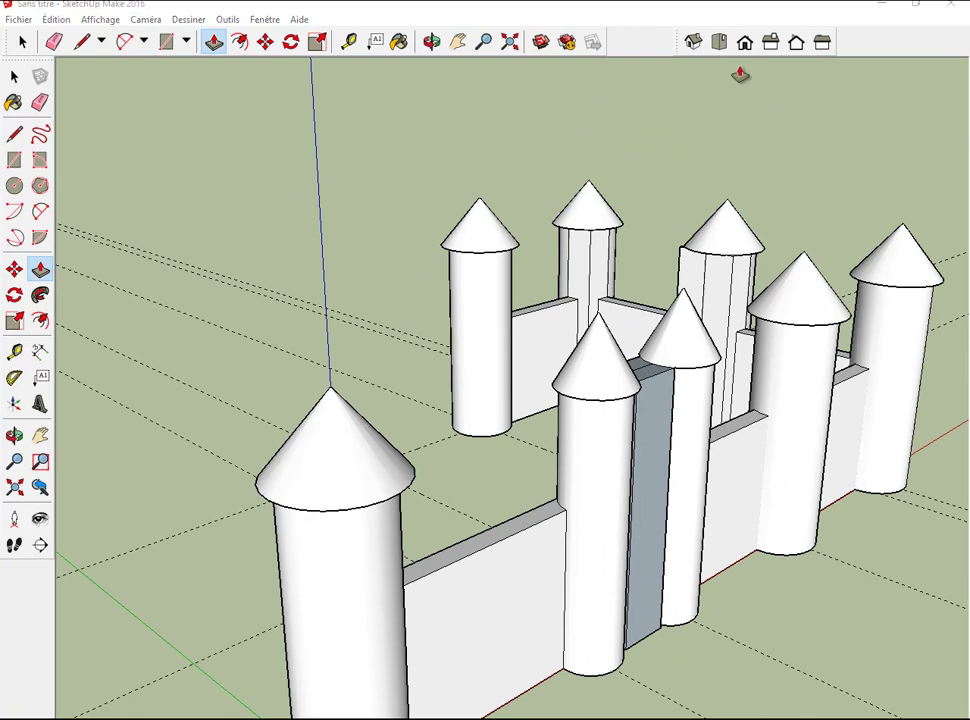
In top view, draw a 2,2 square to the left of the castle.
click(719, 43)
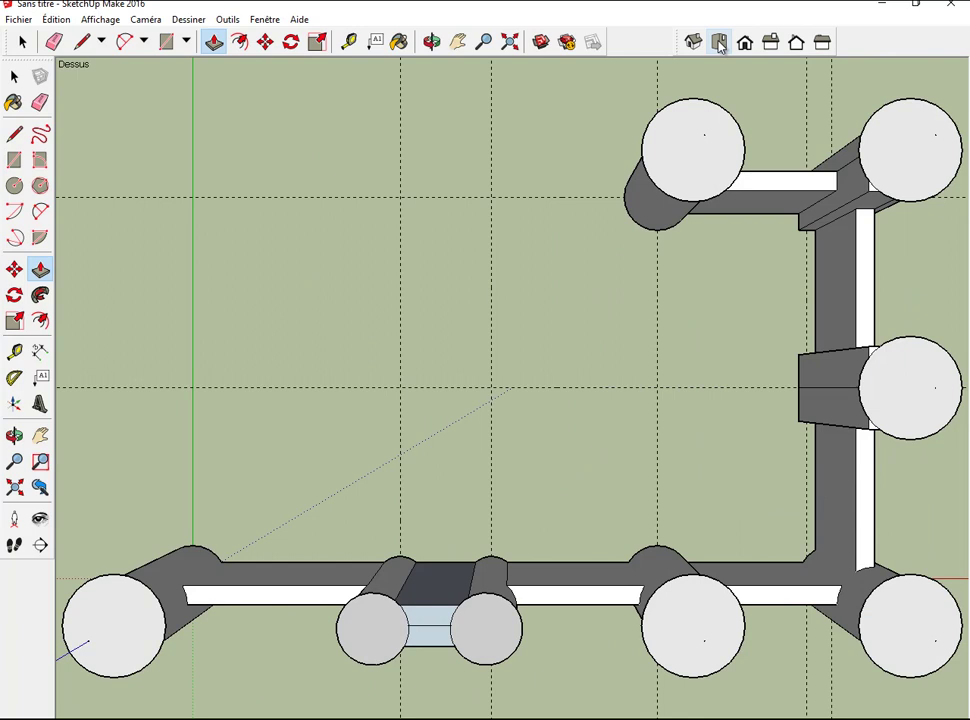
click(186, 50)
click(191, 65)
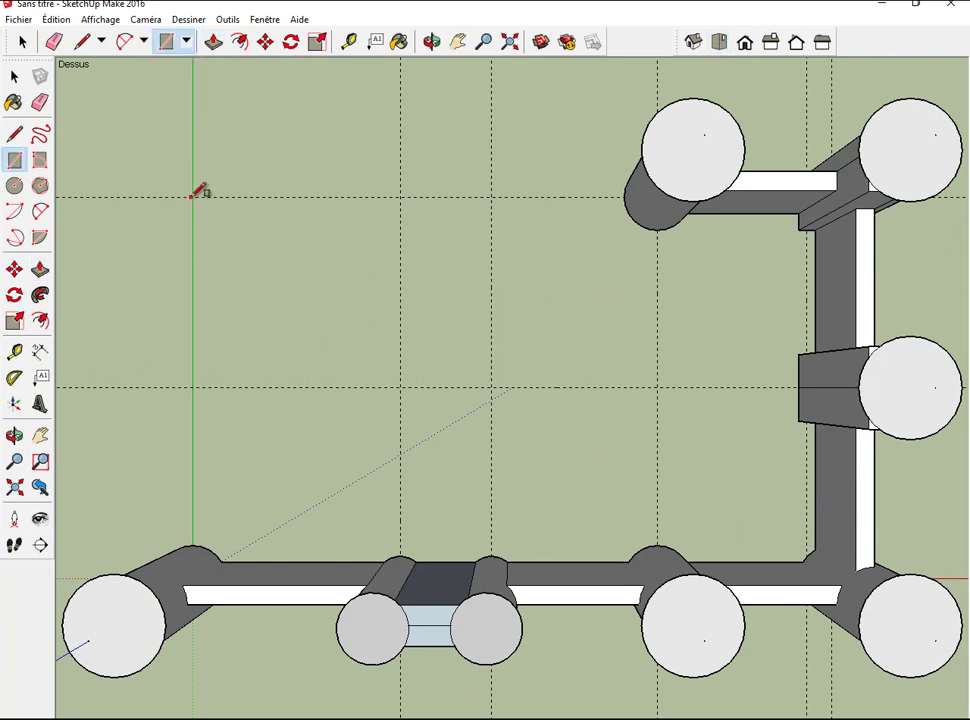
click(191, 197)
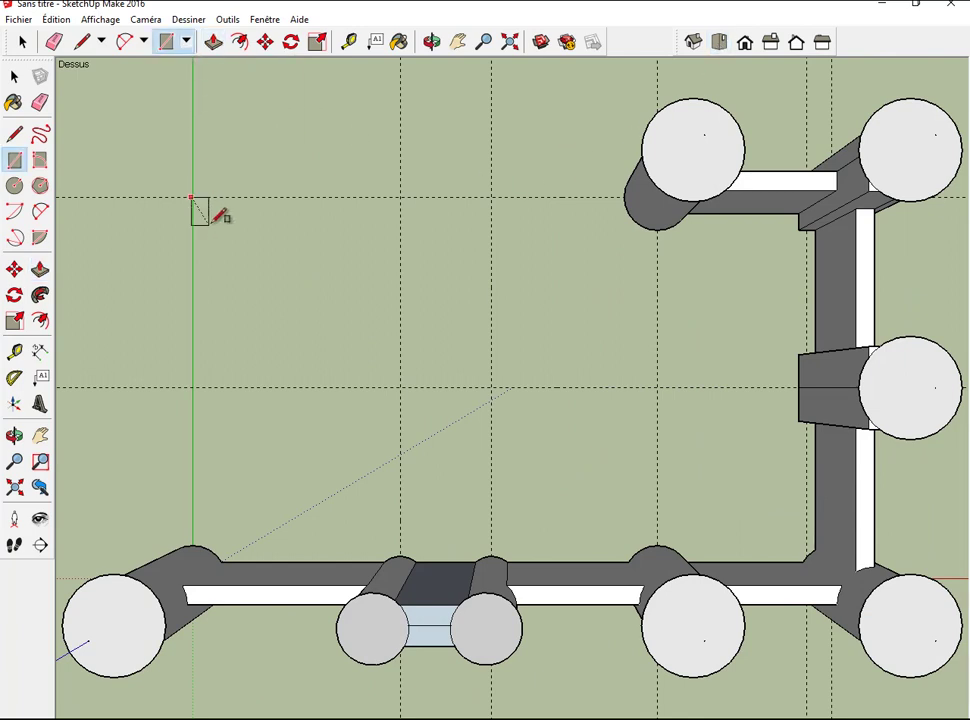
click(274, 278)
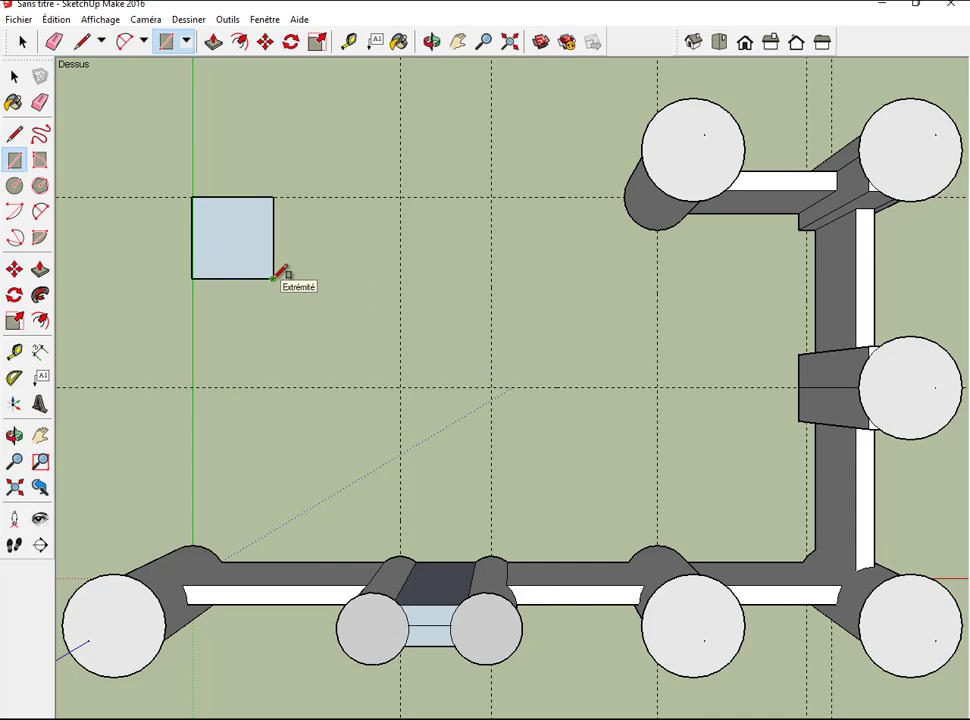
text(2,2)
key(Return)
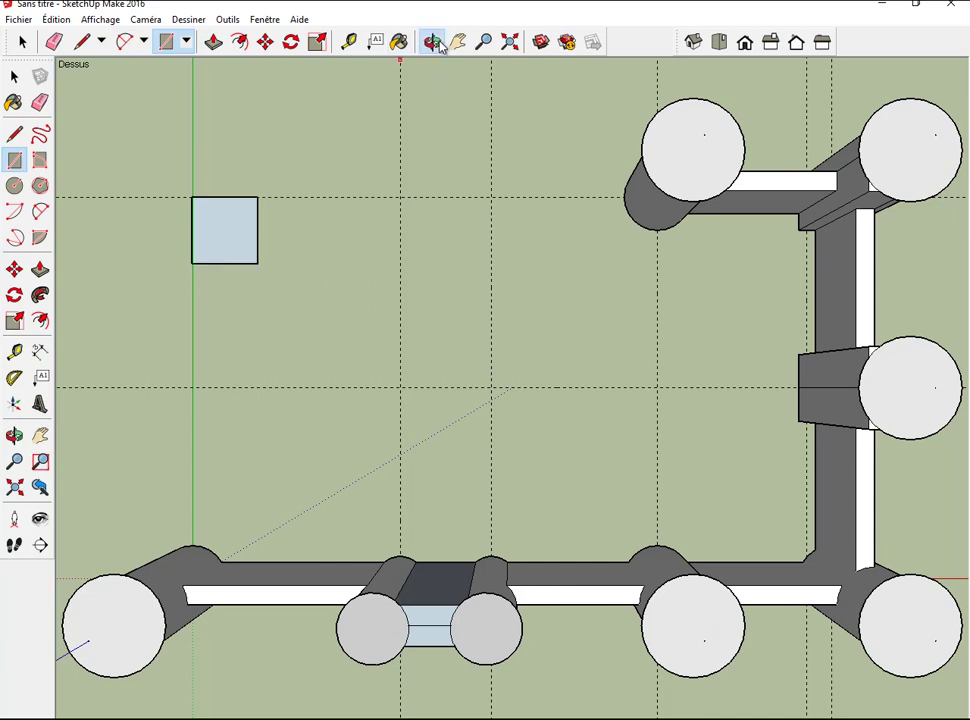
Pull the square up twice into a tall block and centre it in view.
click(432, 41)
drag(407, 119, 385, 164)
click(213, 41)
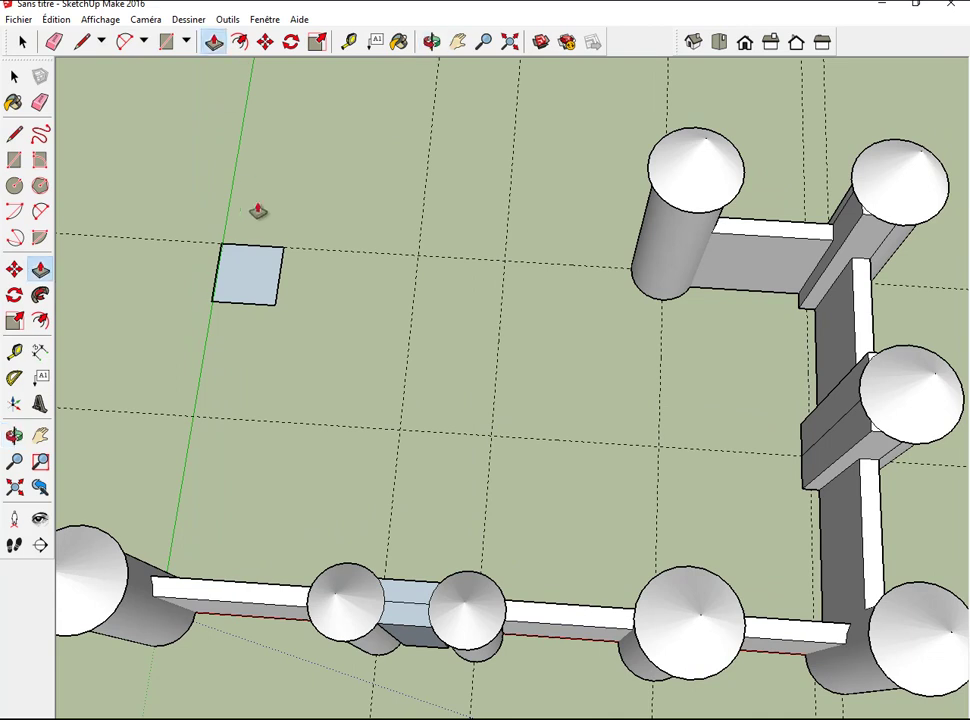
click(248, 272)
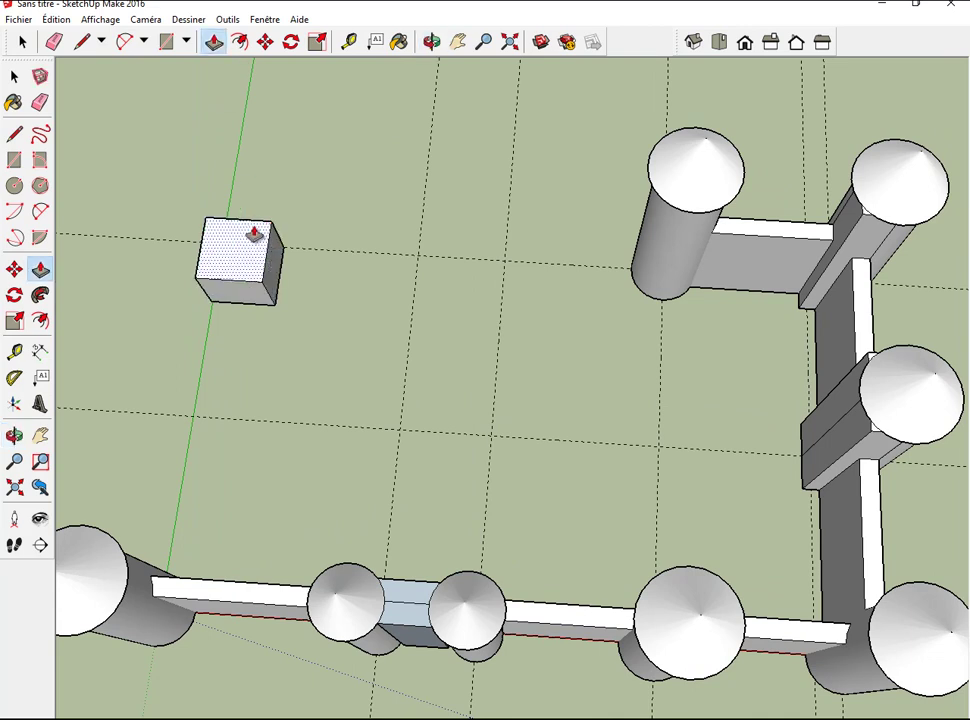
double_click(254, 233)
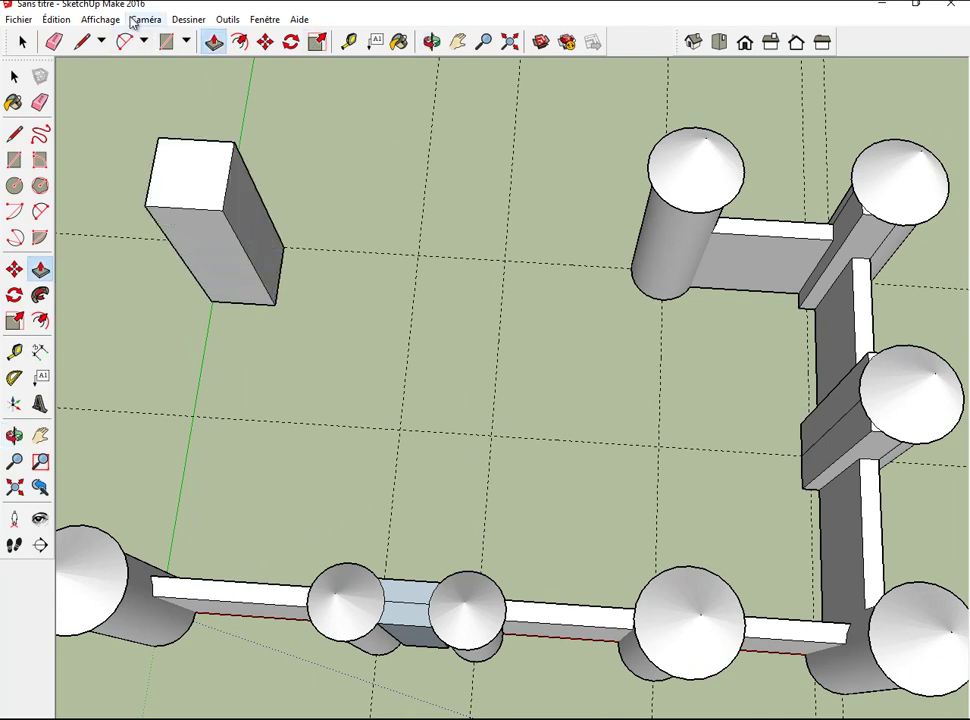
scroll(281, 145, up, 3)
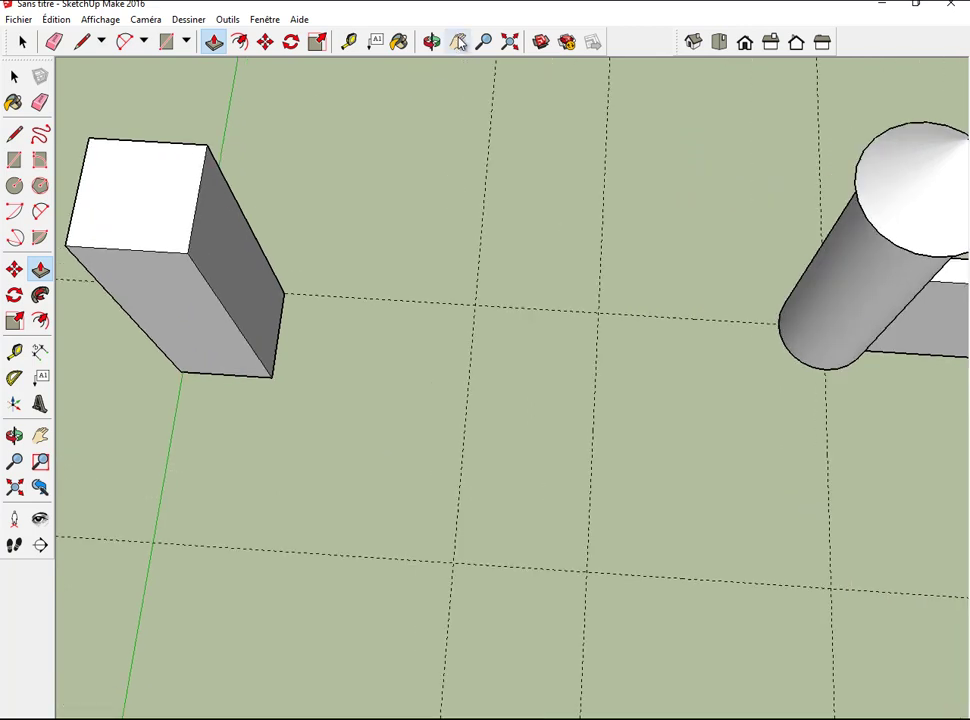
click(457, 41)
drag(441, 161, 650, 264)
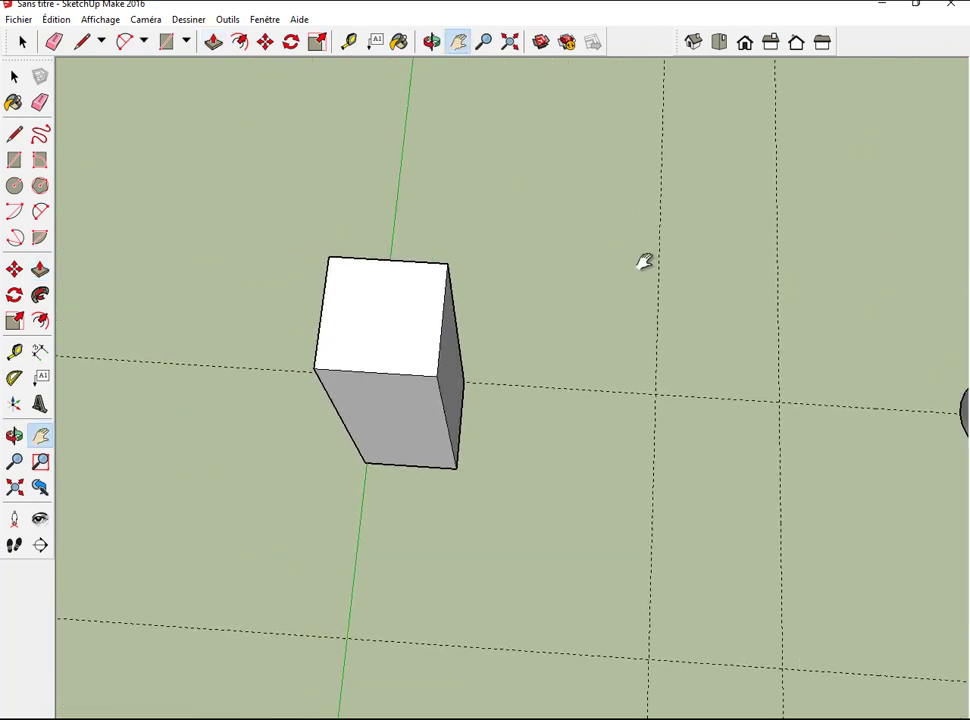
Draw both diagonals across the tall block's top face.
click(101, 41)
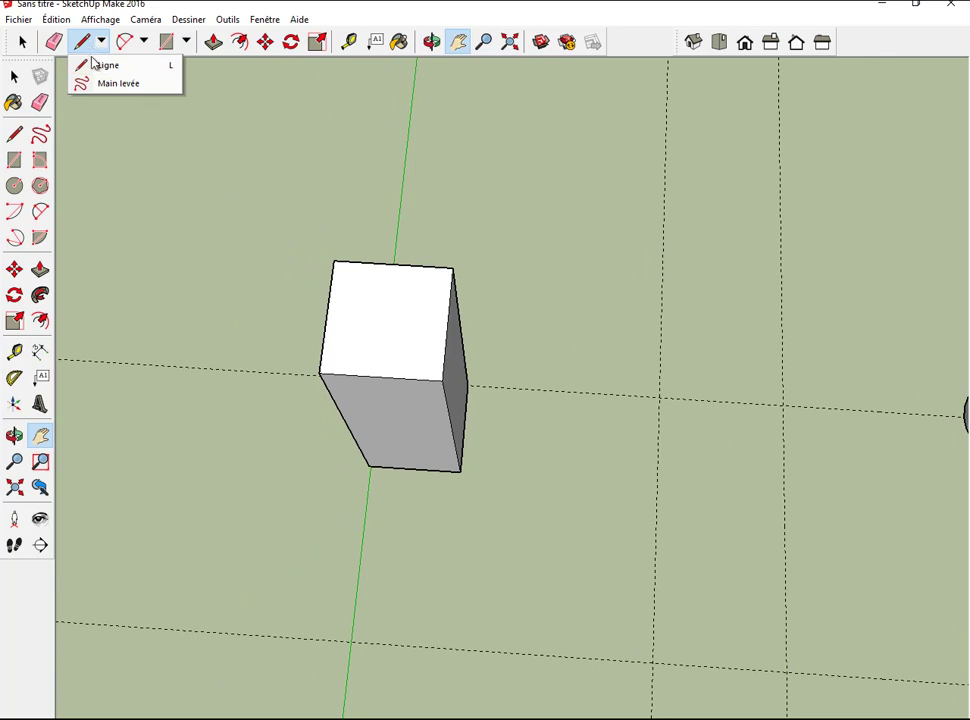
click(107, 65)
click(334, 261)
click(454, 266)
click(321, 373)
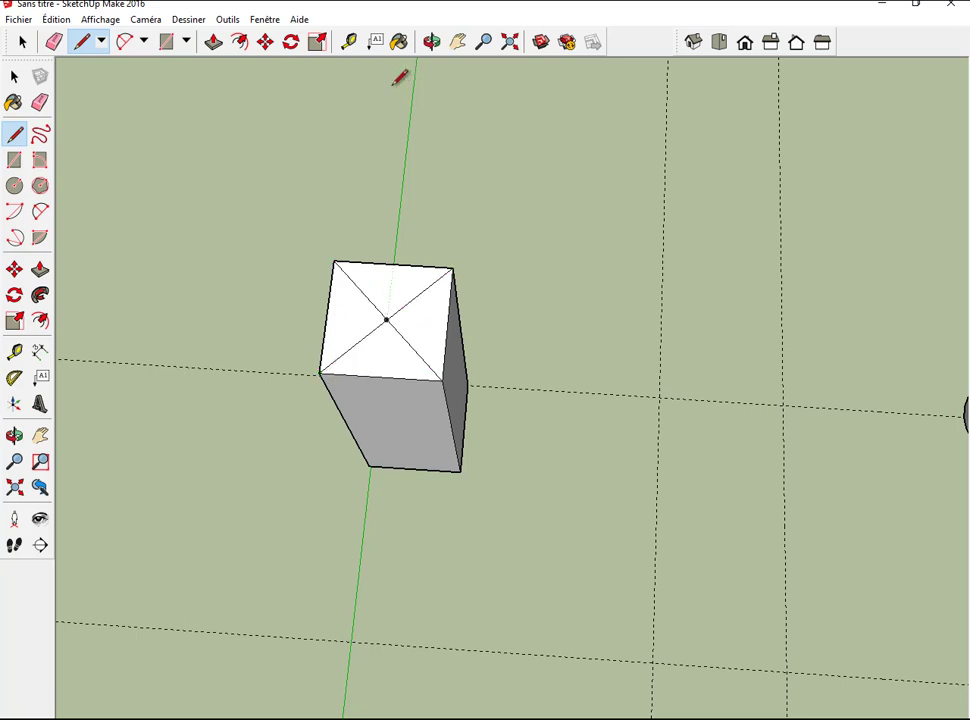
Lift the diagonals' crossing point up 1 into a pointed pyramid apex.
click(431, 41)
mouse_move(524, 180)
mouse_down()
mouse_move(528, 167)
mouse_move(521, 206)
mouse_move(496, 193)
mouse_up()
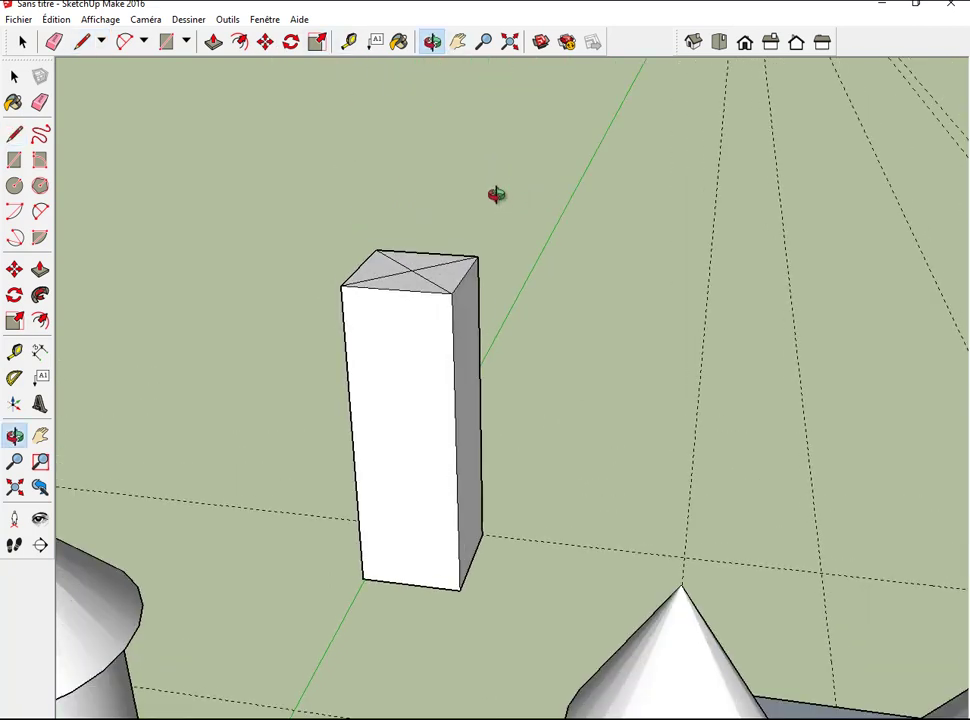
click(266, 43)
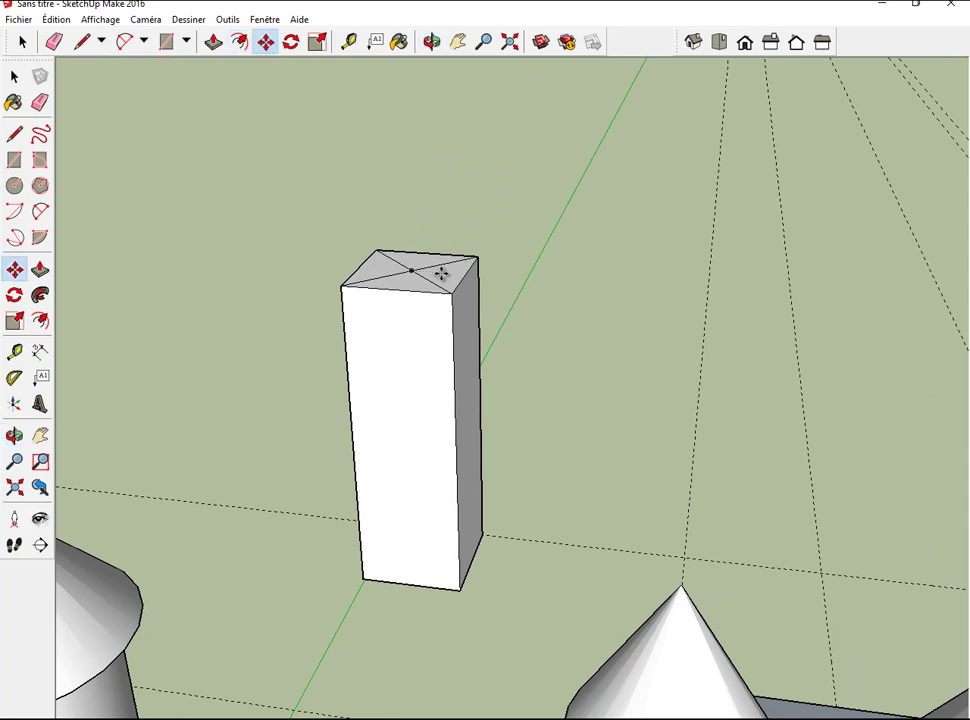
click(411, 270)
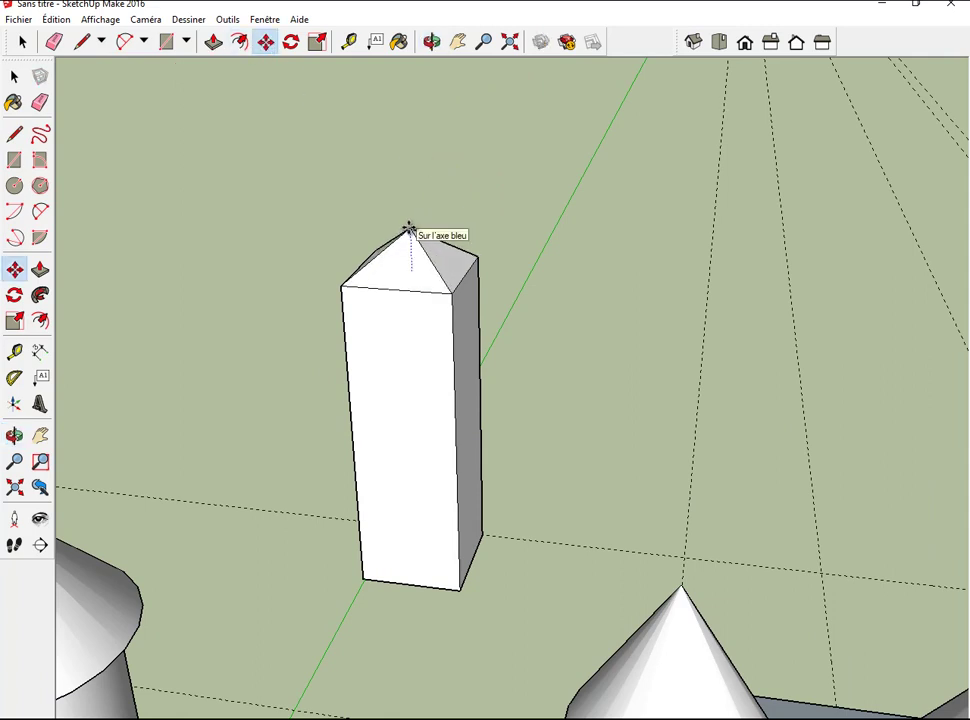
click(409, 228)
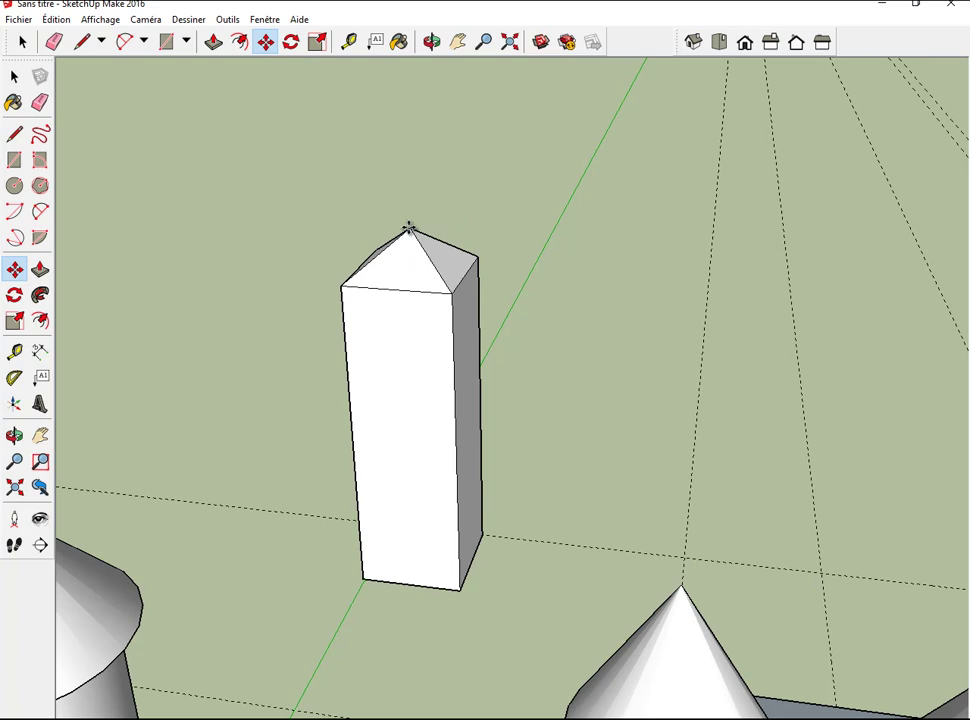
text(1)
key(Return)
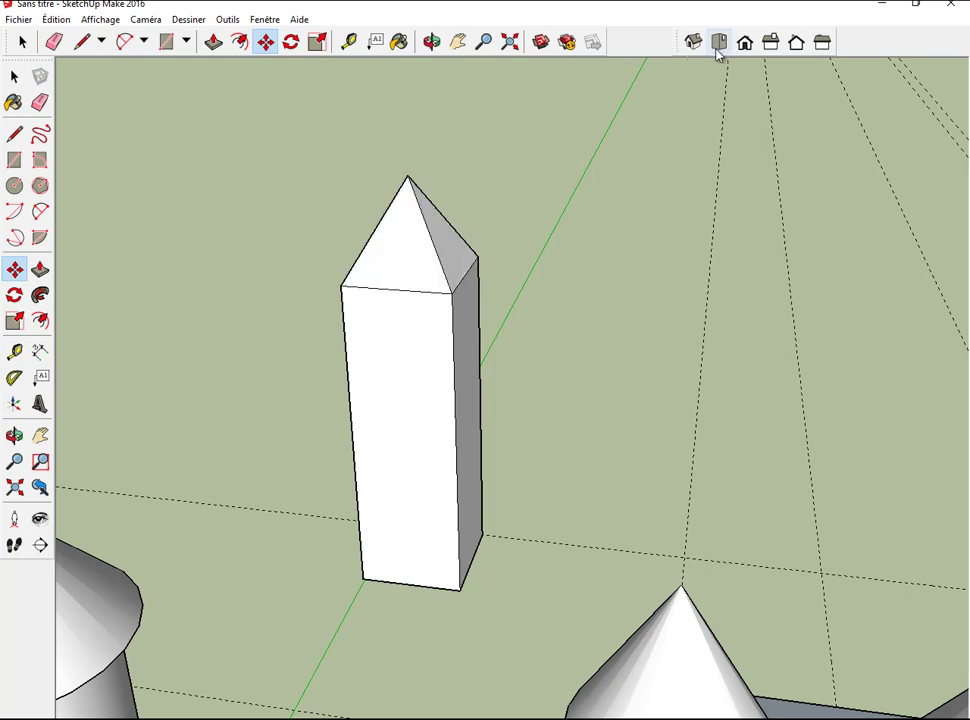
From top view, draw a 110;400 rectangle beside the spired block, correcting a misoriented 400;110 attempt.
click(720, 42)
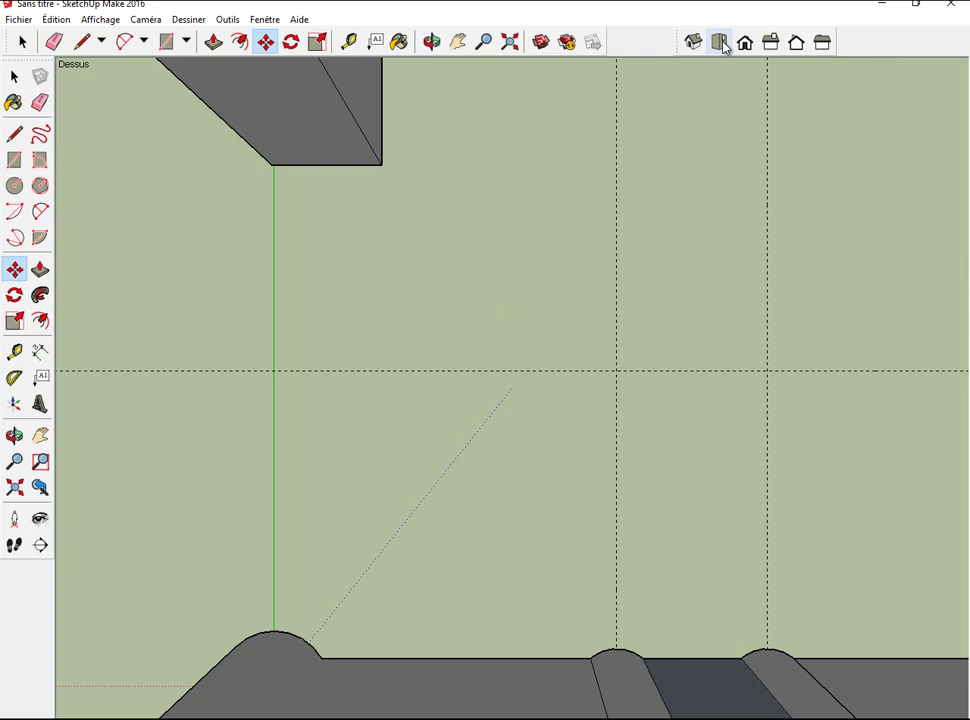
scroll(606, 167, down, 2)
scroll(503, 90, down, 2)
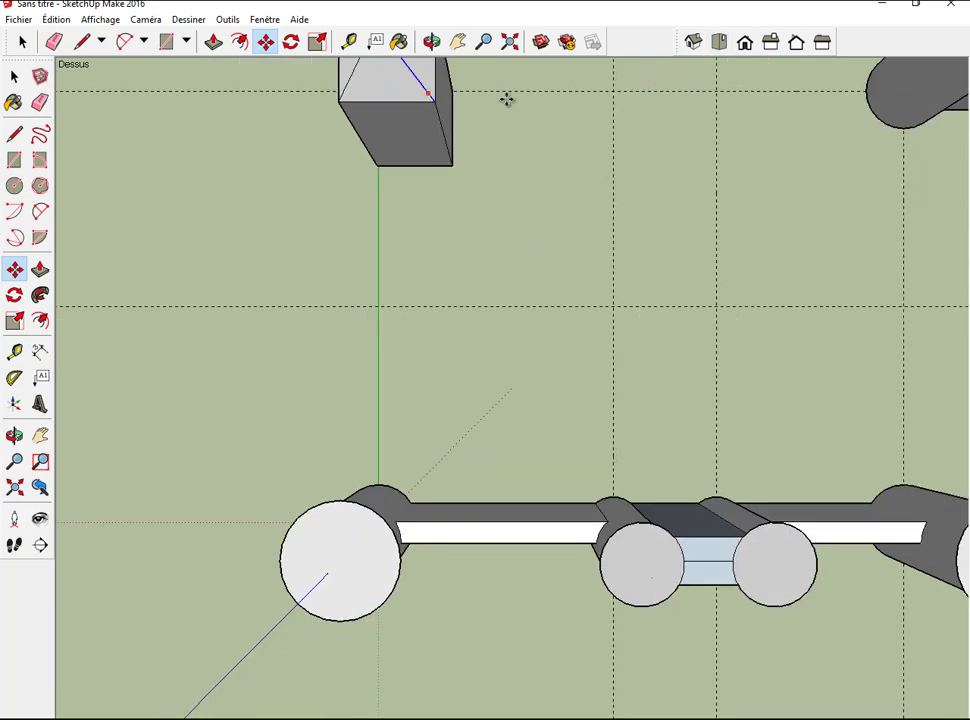
click(456, 41)
drag(670, 141, 602, 199)
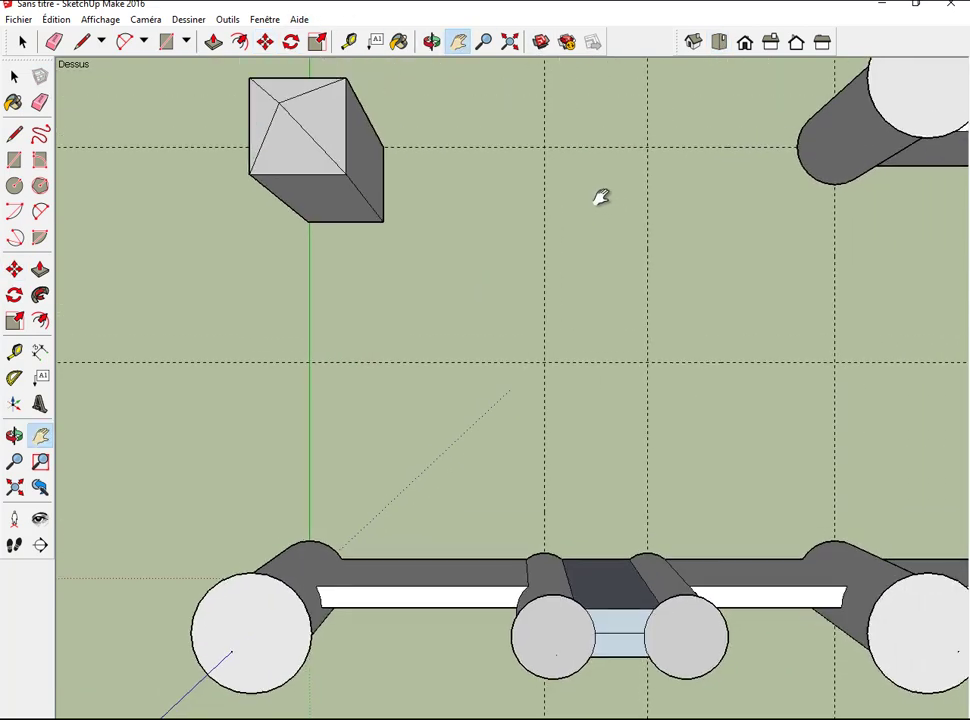
click(168, 41)
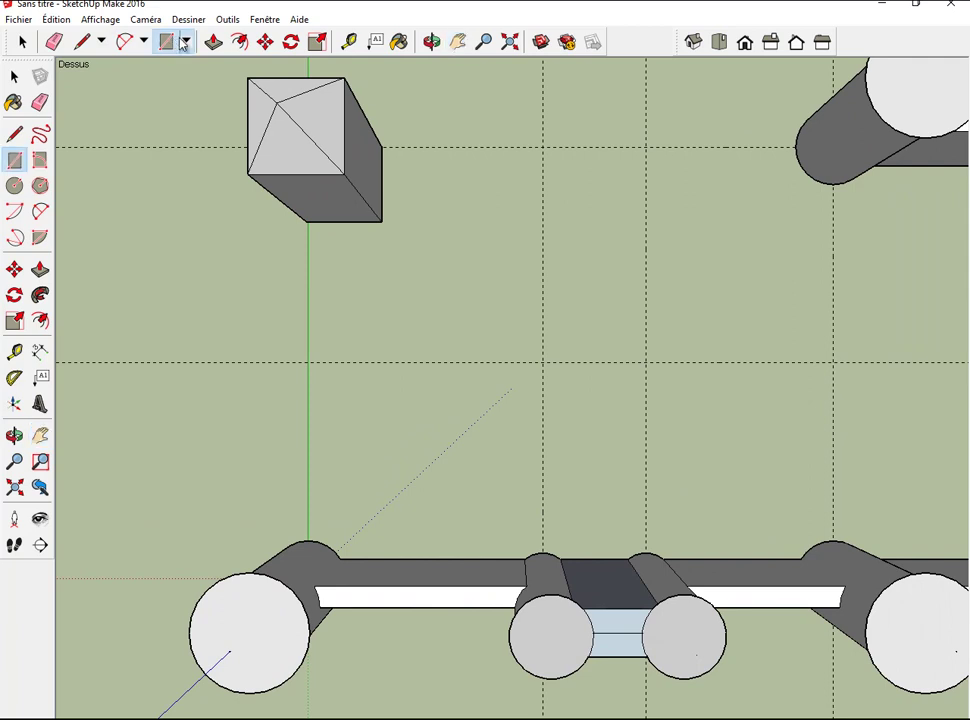
click(543, 147)
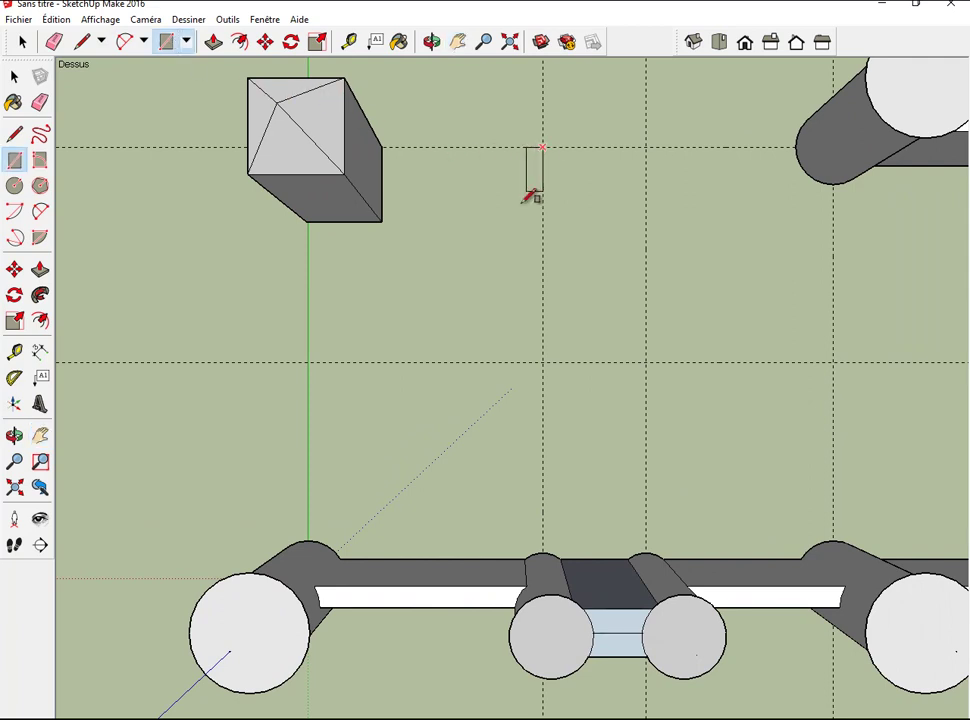
click(472, 293)
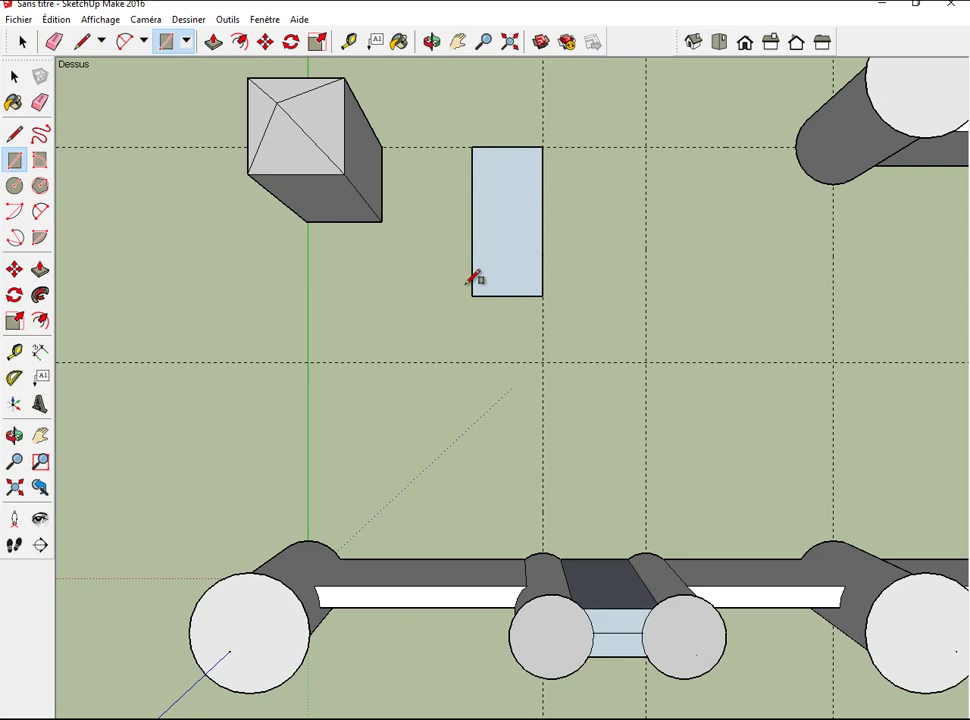
text(400;110)
key(Return)
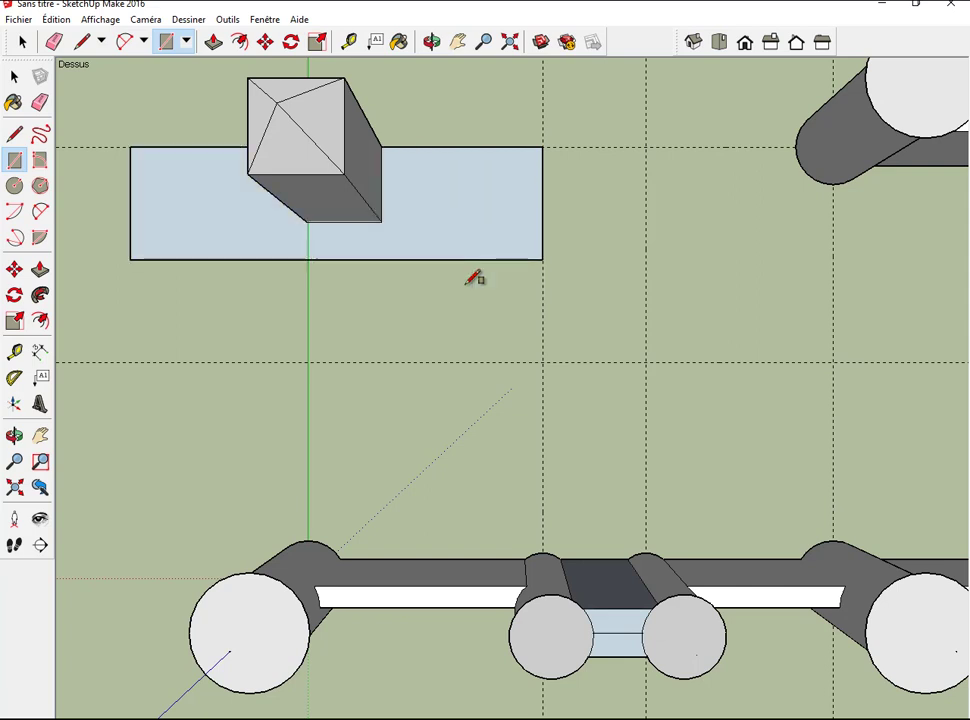
key(ctrl+z)
click(543, 147)
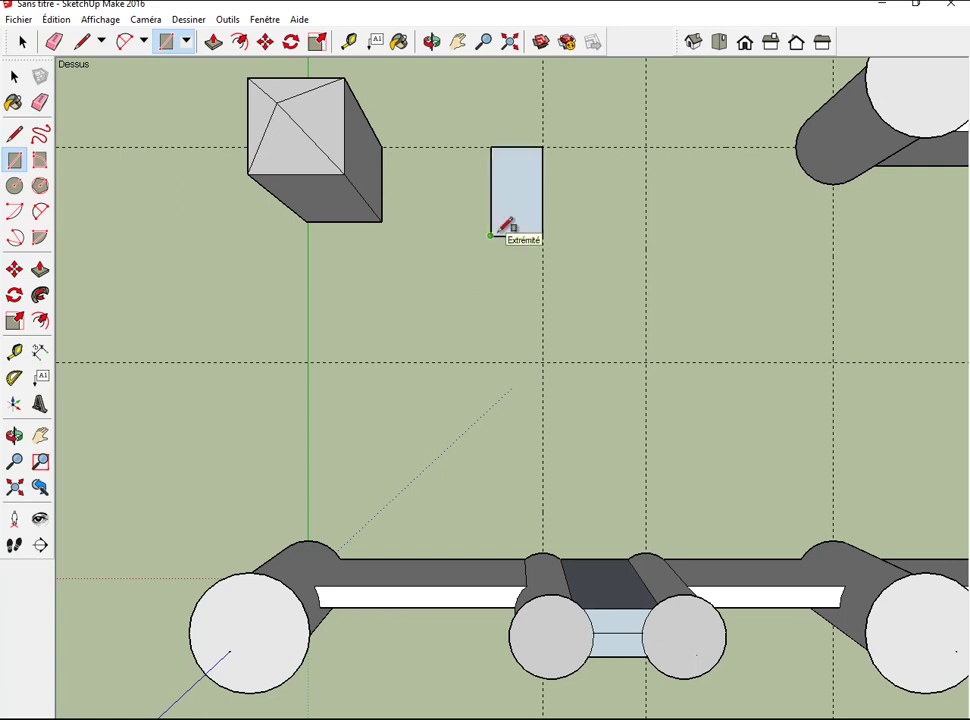
text(110;400)
key(Return)
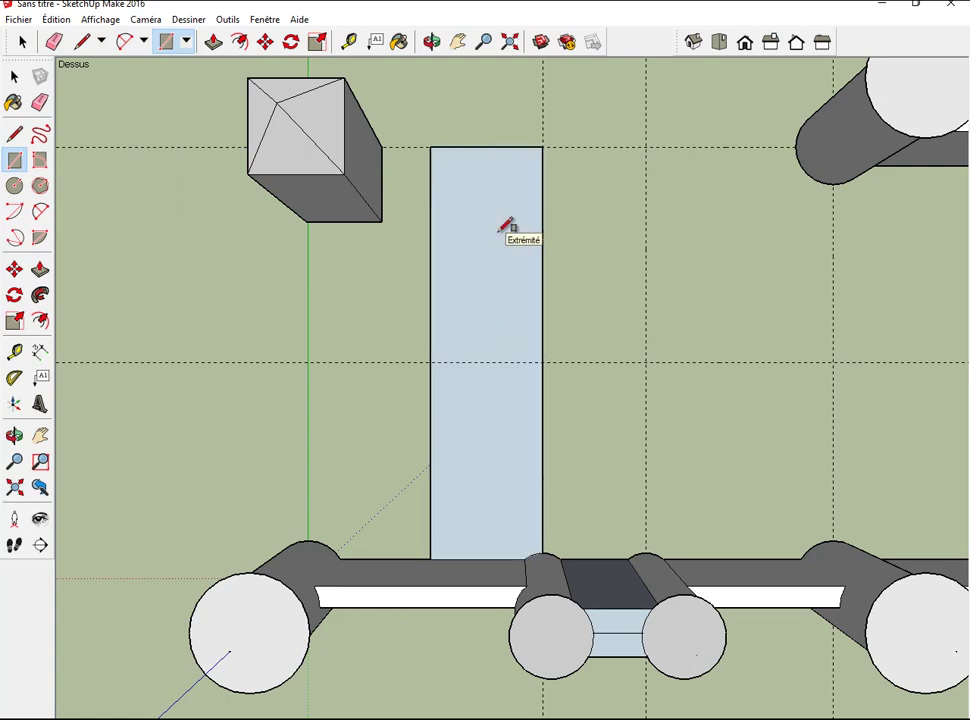
Add a 110;110 square at the strip's corner and draw a line splitting off the strip's end.
click(543, 147)
click(608, 208)
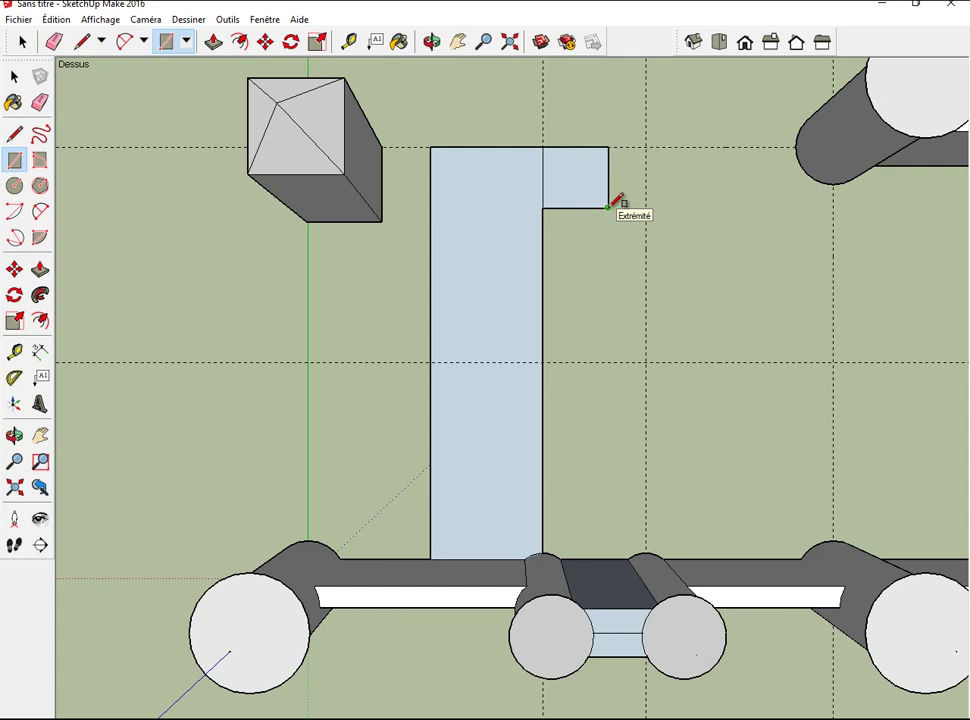
text(110;110)
key(Return)
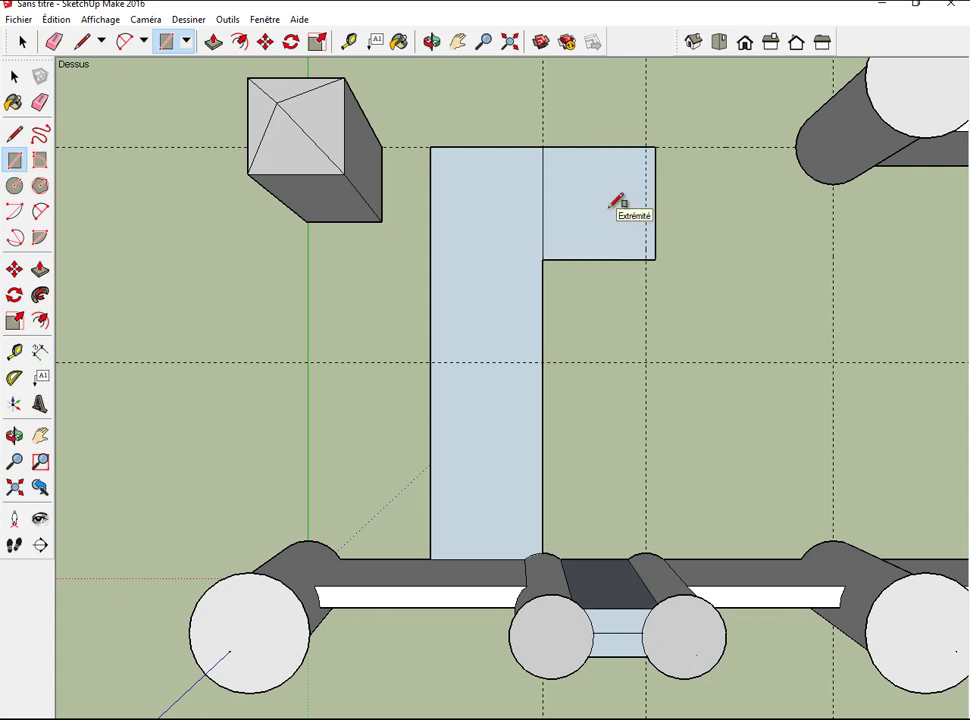
click(81, 41)
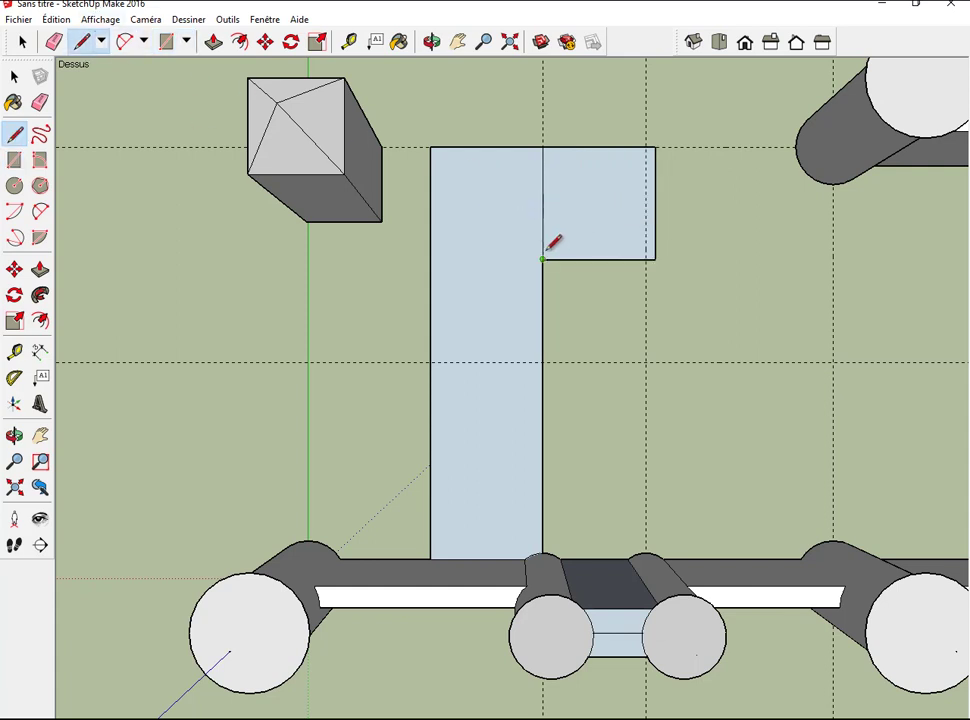
click(429, 259)
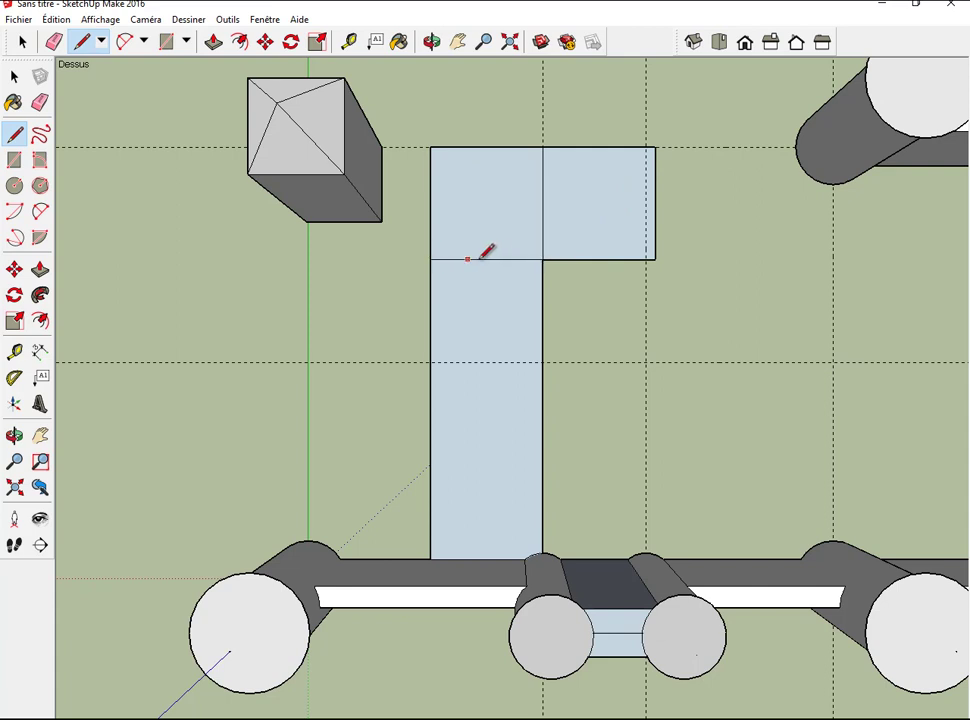
click(430, 42)
Raise the corner and right squares 5 each, then the long strip to the same height.
mouse_move(634, 249)
mouse_down()
mouse_move(641, 219)
mouse_move(640, 256)
mouse_move(639, 235)
mouse_up()
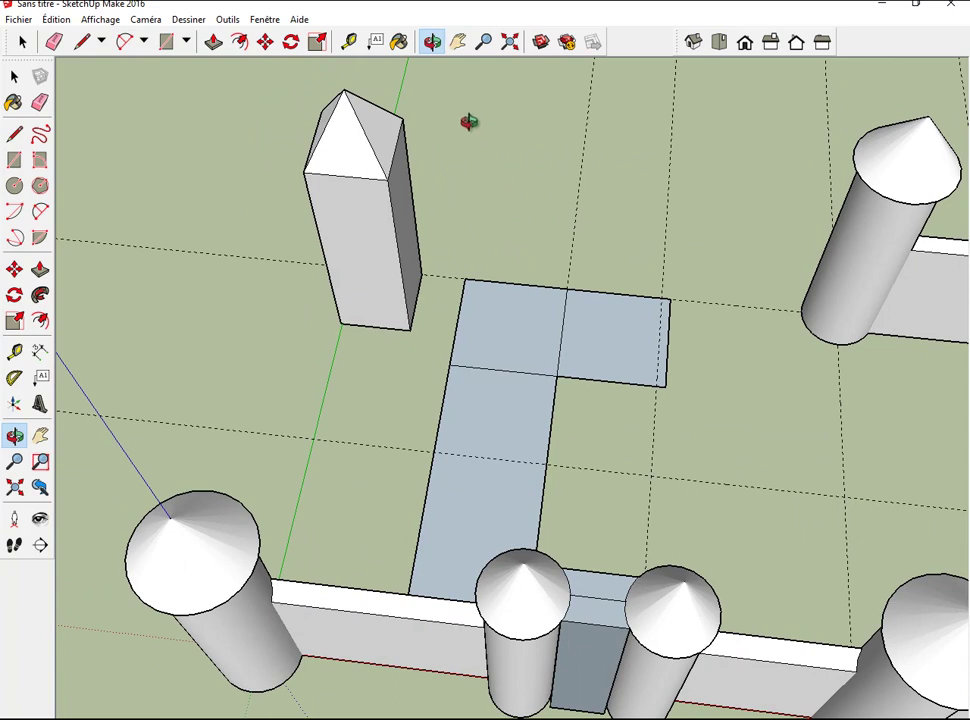
click(213, 41)
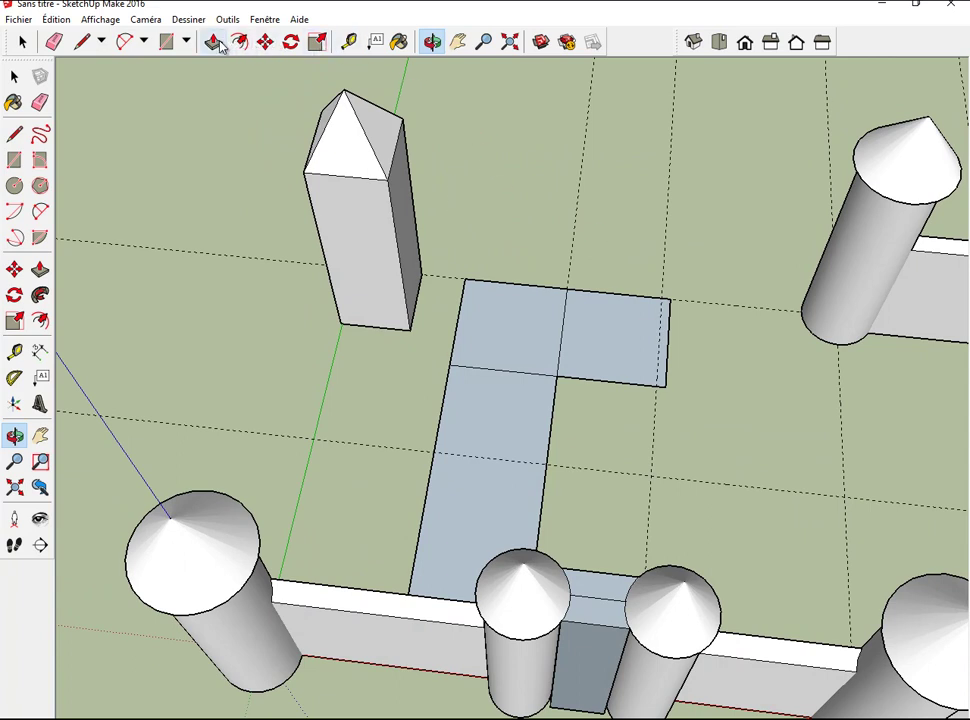
drag(495, 309, 494, 288)
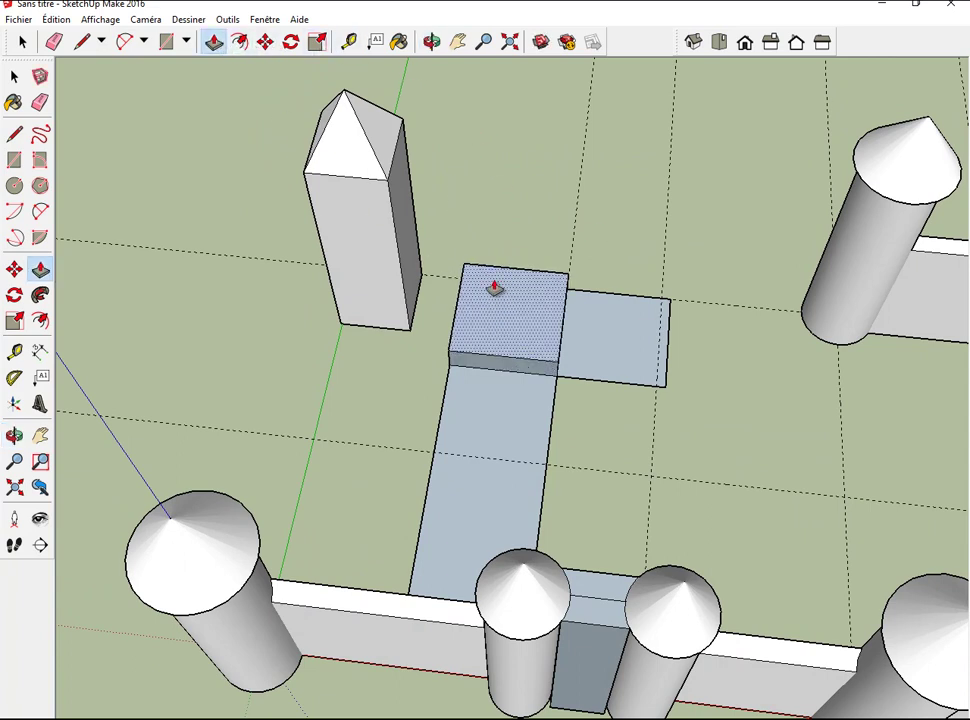
text(5)
key(Return)
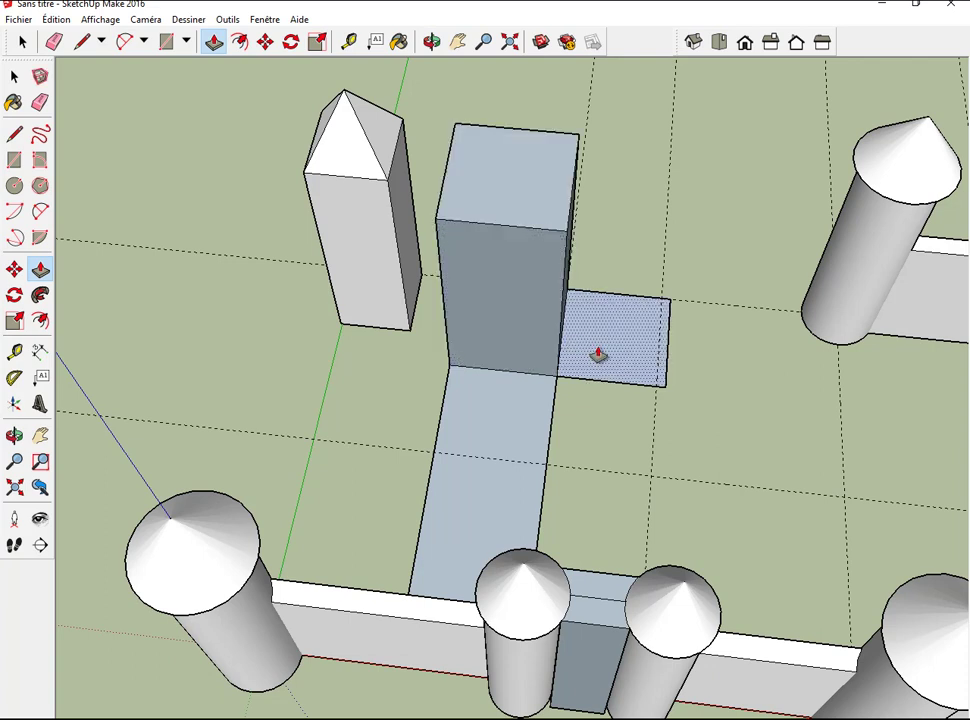
drag(607, 346, 602, 330)
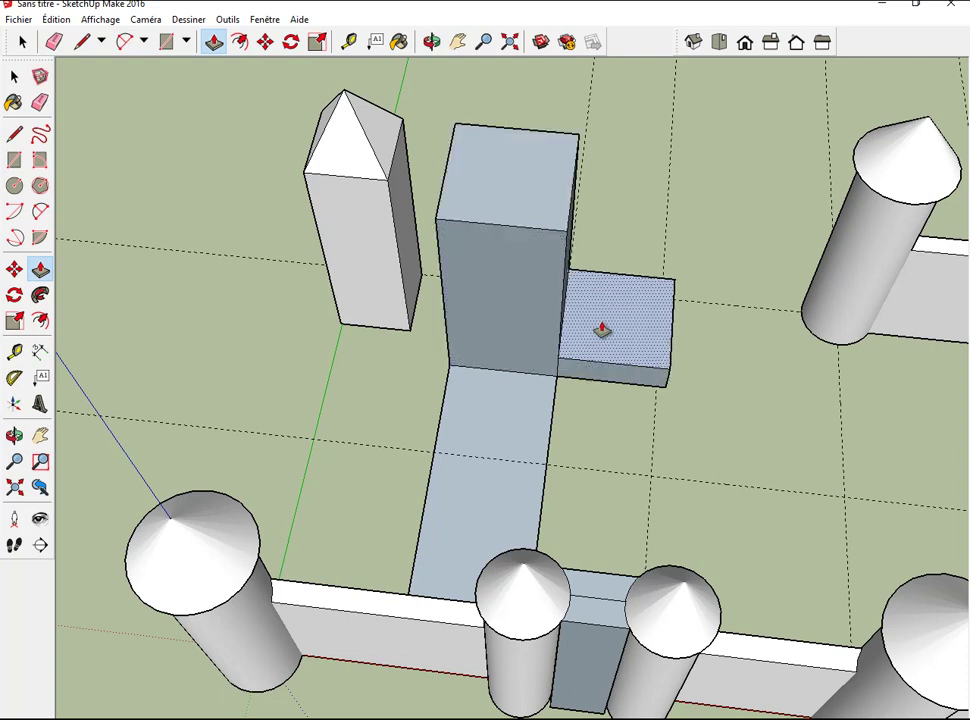
text(5)
key(Return)
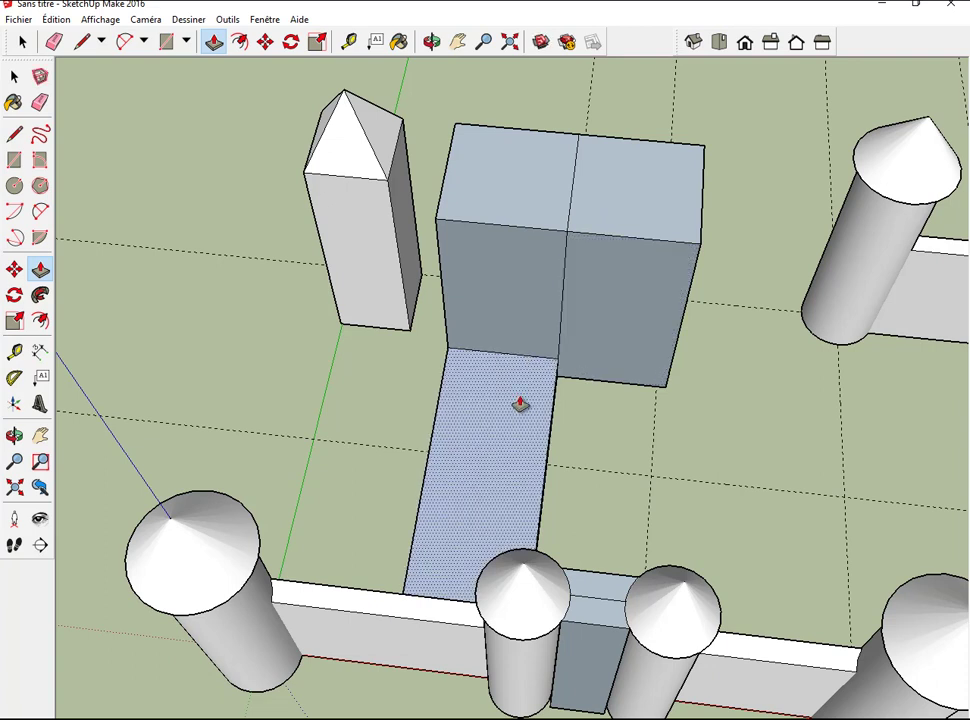
double_click(520, 403)
scroll(654, 252, up, 1)
scroll(653, 253, up, 1)
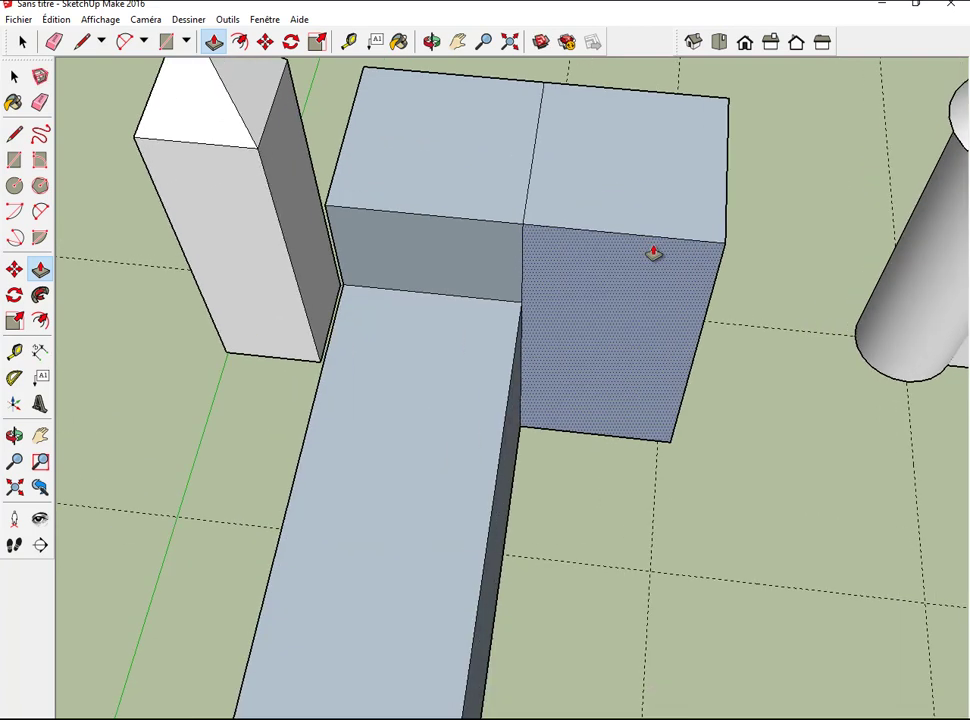
Draw a ridge line across the keep's left block top and an X across the right block's top.
click(82, 41)
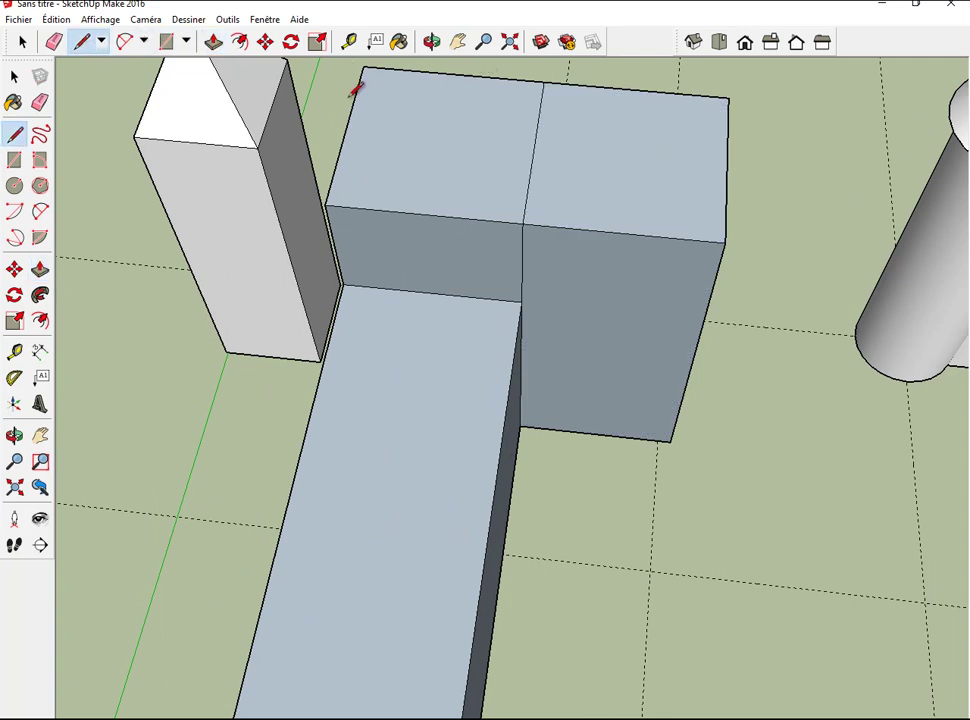
click(423, 213)
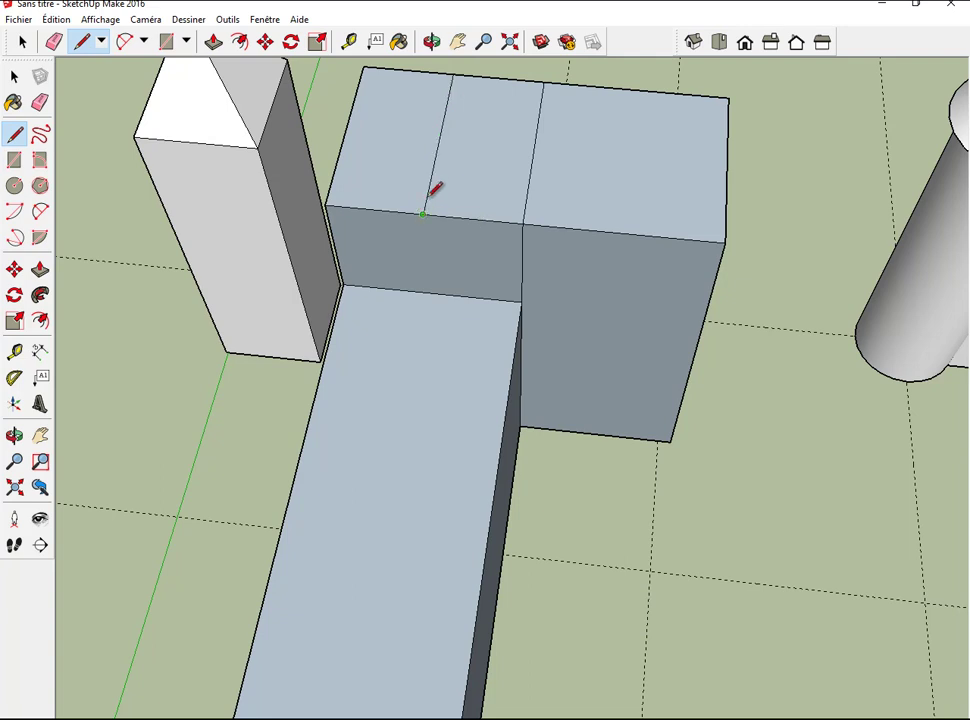
click(544, 82)
click(725, 241)
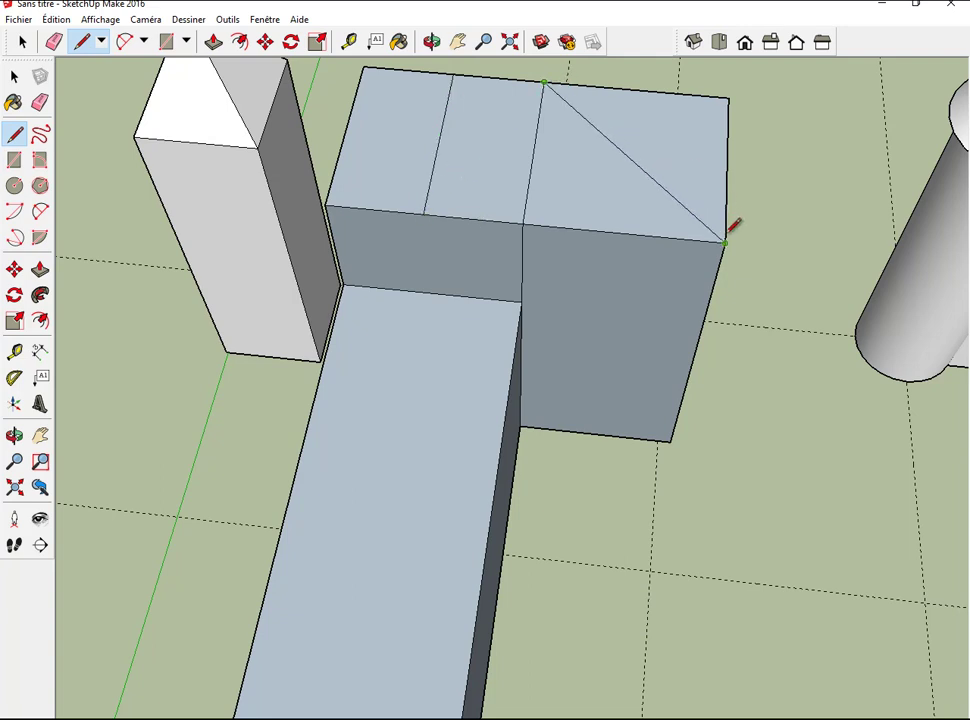
click(729, 97)
click(523, 223)
Raise the left block's middle edge into a ridge and lift the X's centre into a pyramid roof.
click(432, 40)
mouse_move(520, 221)
mouse_down()
mouse_move(520, 154)
mouse_move(535, 184)
mouse_move(543, 145)
mouse_move(561, 180)
mouse_move(561, 154)
mouse_up()
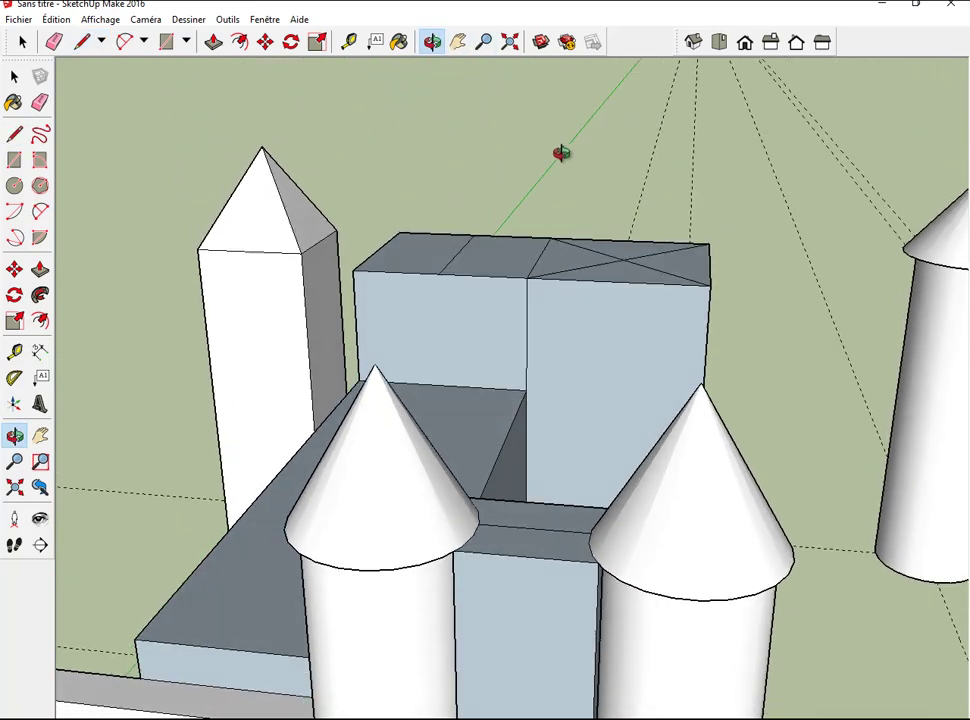
click(263, 41)
drag(459, 250, 456, 154)
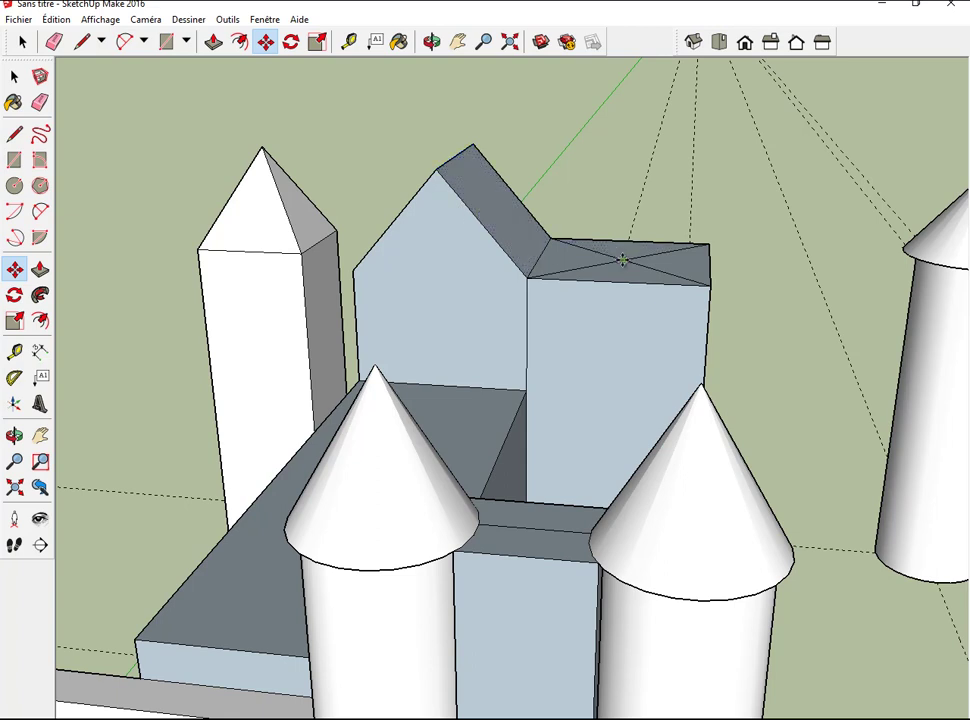
drag(624, 260, 619, 220)
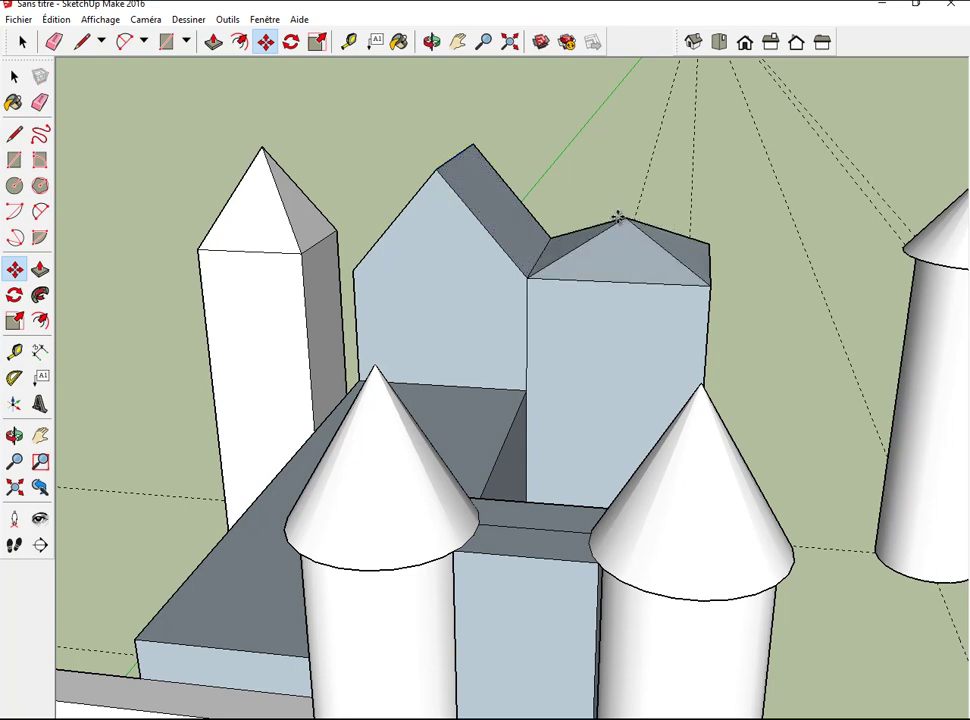
key(Up)
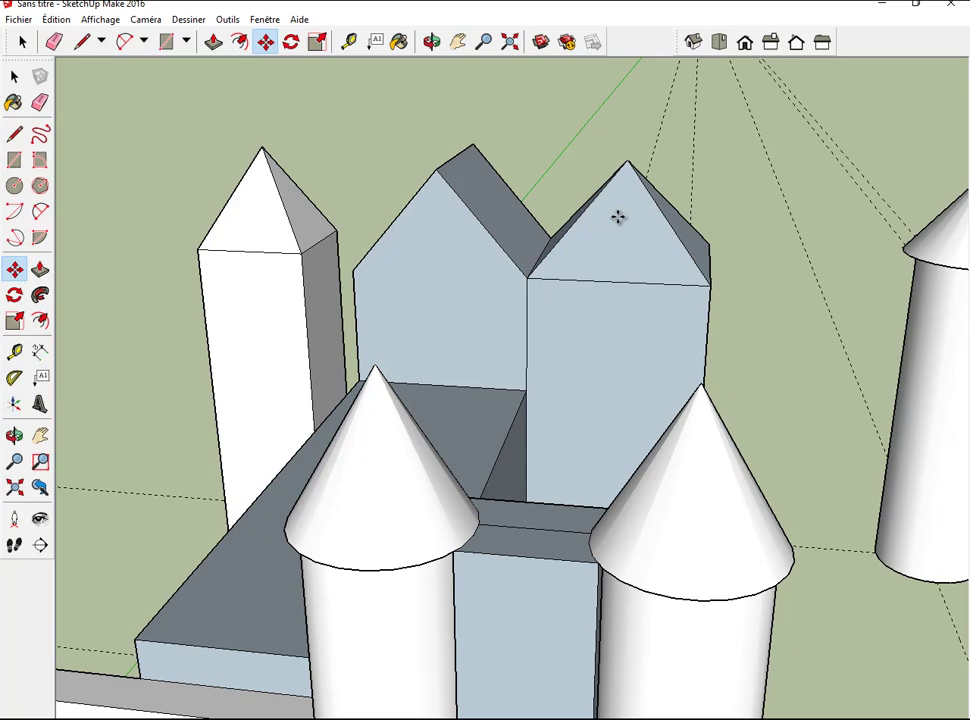
click(431, 41)
drag(346, 117, 425, 108)
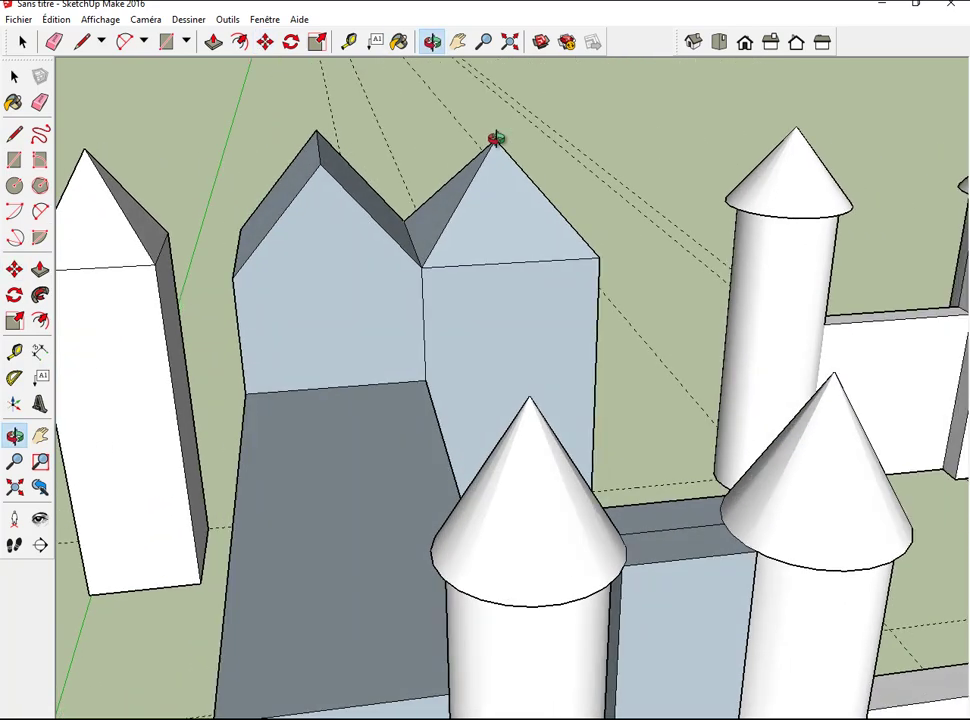
Draw a triangle on the keep wing's end face and erase the vertical guide line inside it.
click(82, 41)
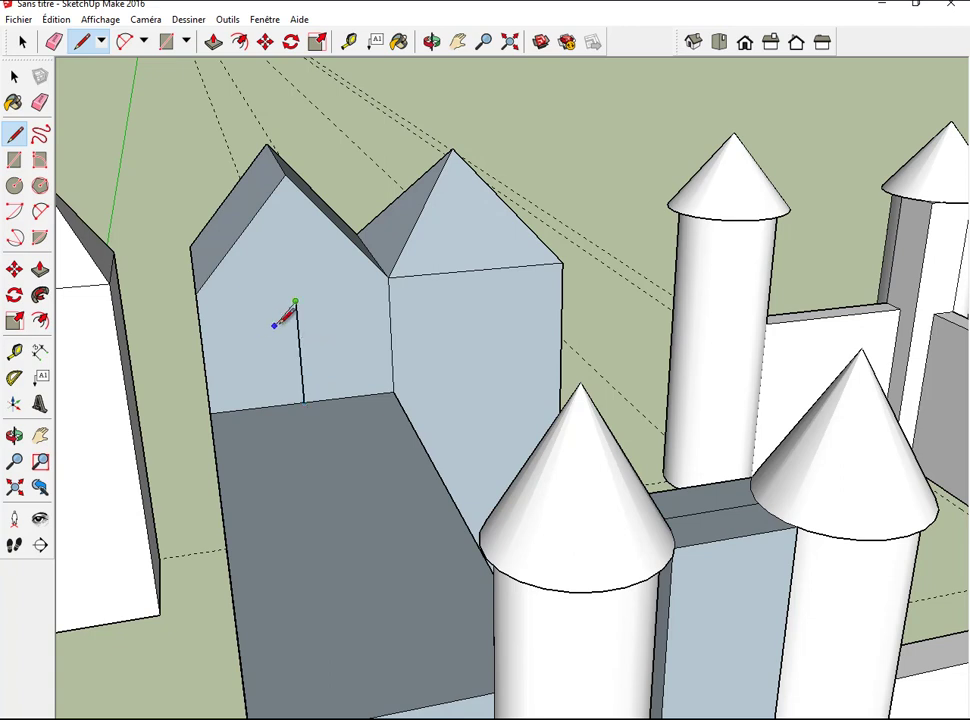
click(211, 412)
click(392, 393)
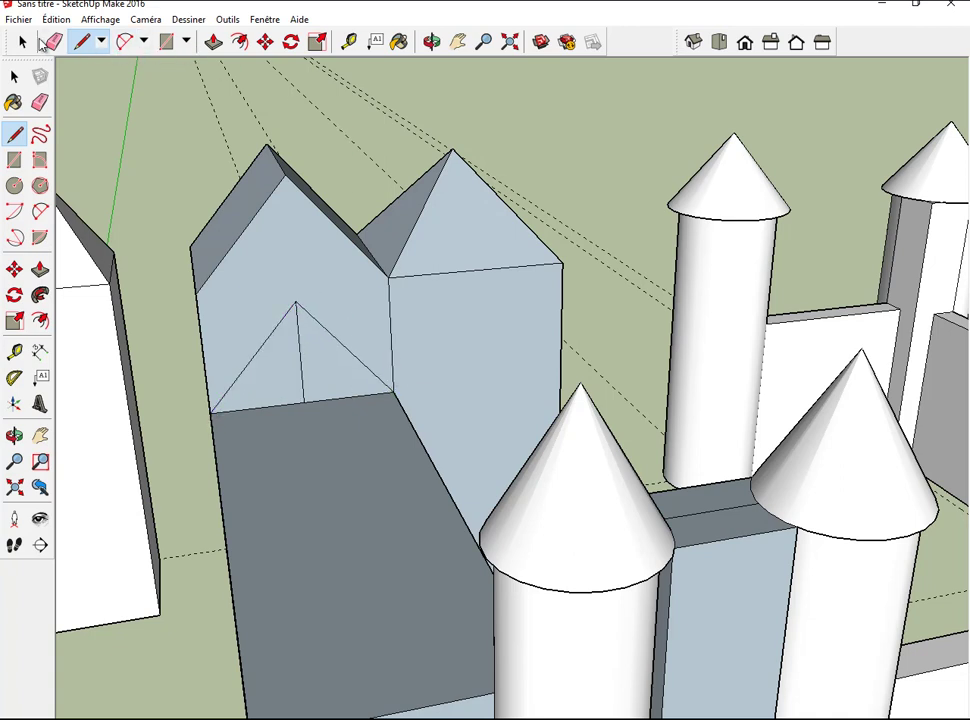
click(54, 41)
click(302, 350)
scroll(307, 345, down, 1)
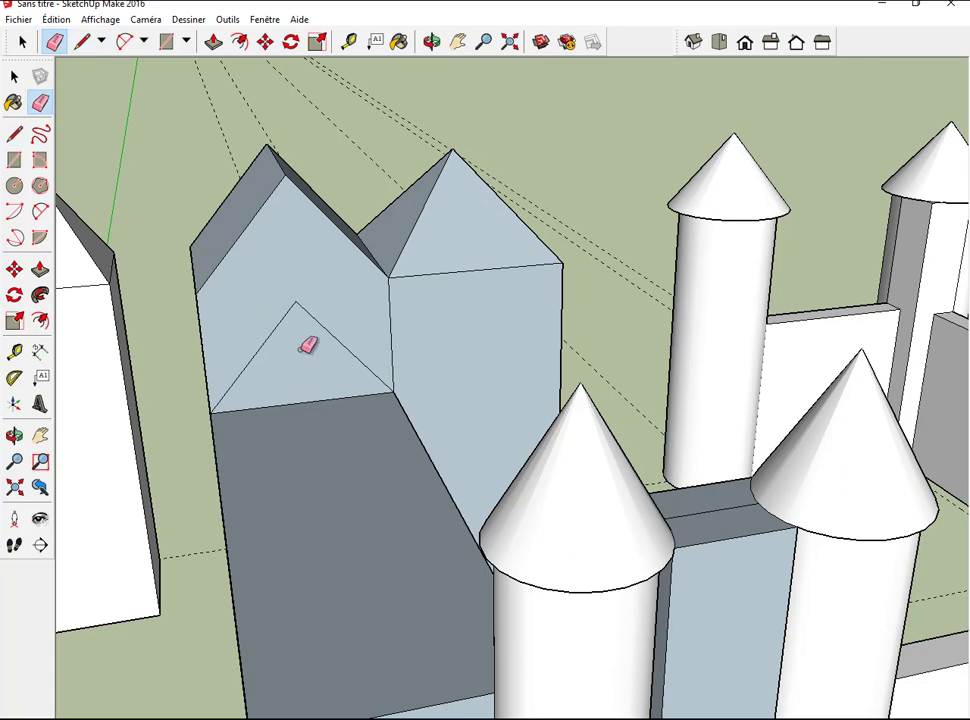
scroll(307, 345, down, 1)
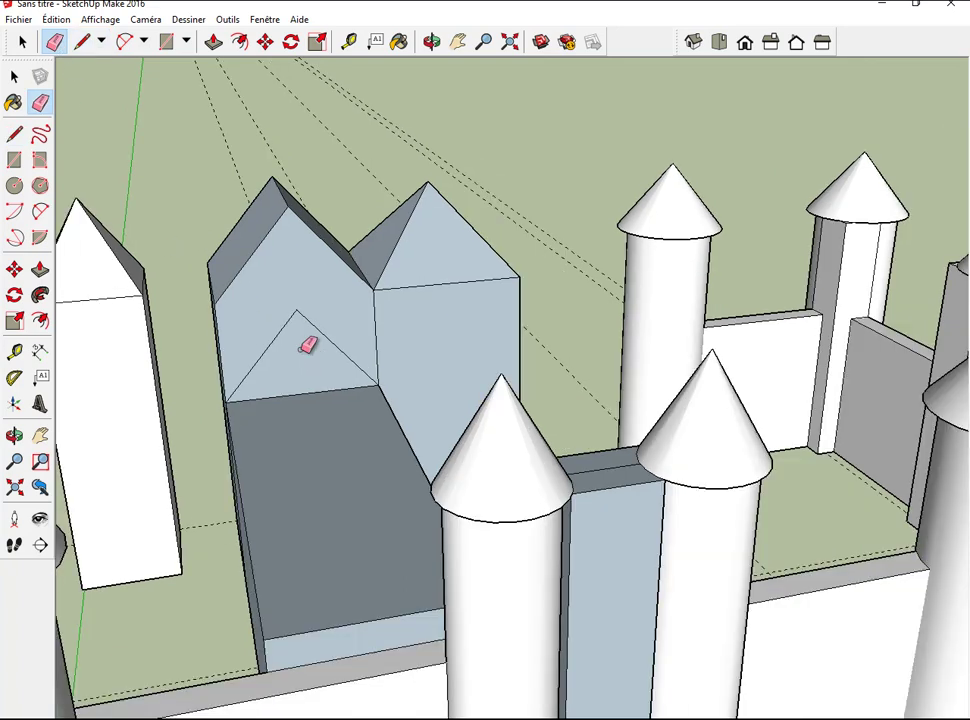
Extrude the triangle along the whole wing as a pitched roof and show the castle in Iso view.
click(214, 41)
drag(299, 372, 375, 577)
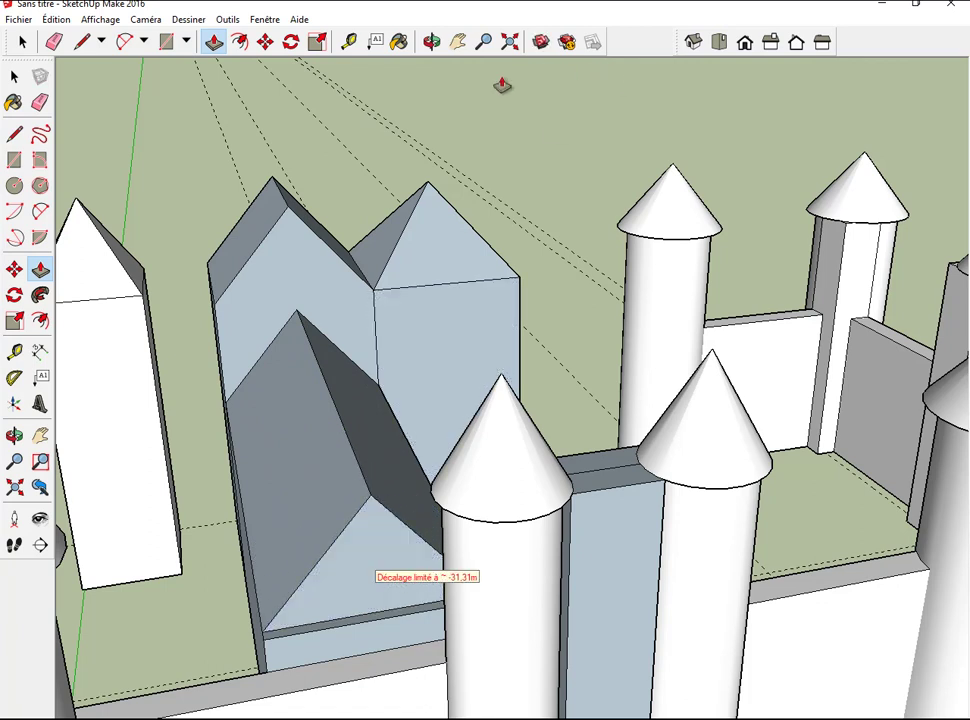
click(693, 41)
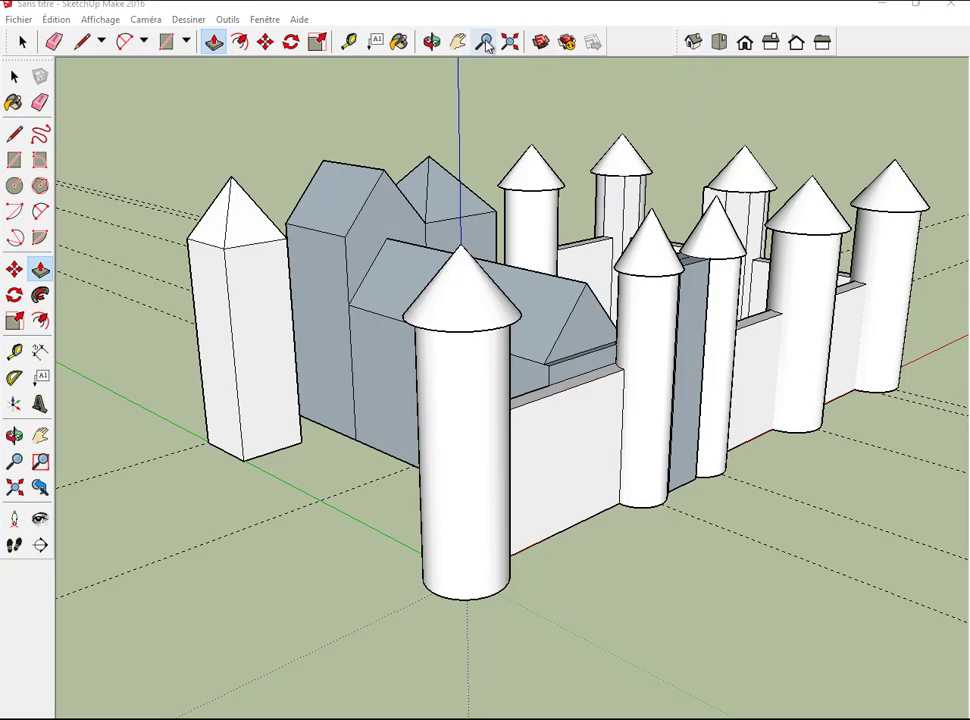
From underneath, draw a rectangle from the corner tower's centre to the small box.
click(431, 41)
mouse_move(548, 335)
mouse_down()
mouse_move(499, 157)
mouse_move(513, 234)
mouse_move(684, 491)
mouse_move(602, 281)
mouse_move(666, 455)
mouse_move(608, 314)
mouse_move(531, 259)
mouse_up()
click(458, 41)
mouse_move(450, 206)
mouse_down()
mouse_move(496, 238)
mouse_move(516, 278)
mouse_up()
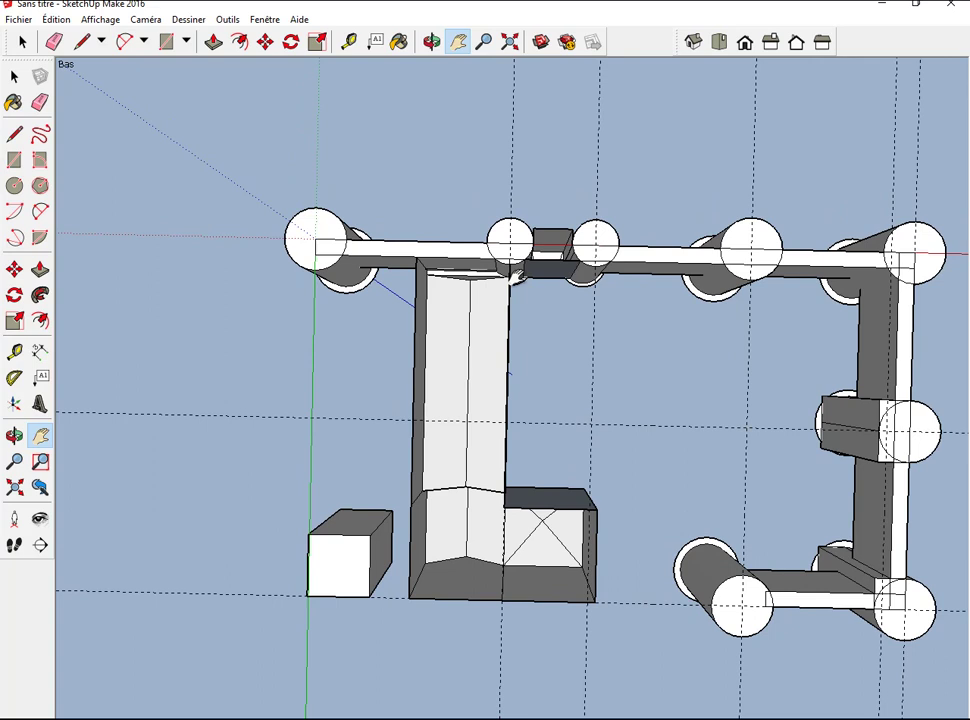
scroll(516, 278, up, 1)
click(166, 41)
click(290, 233)
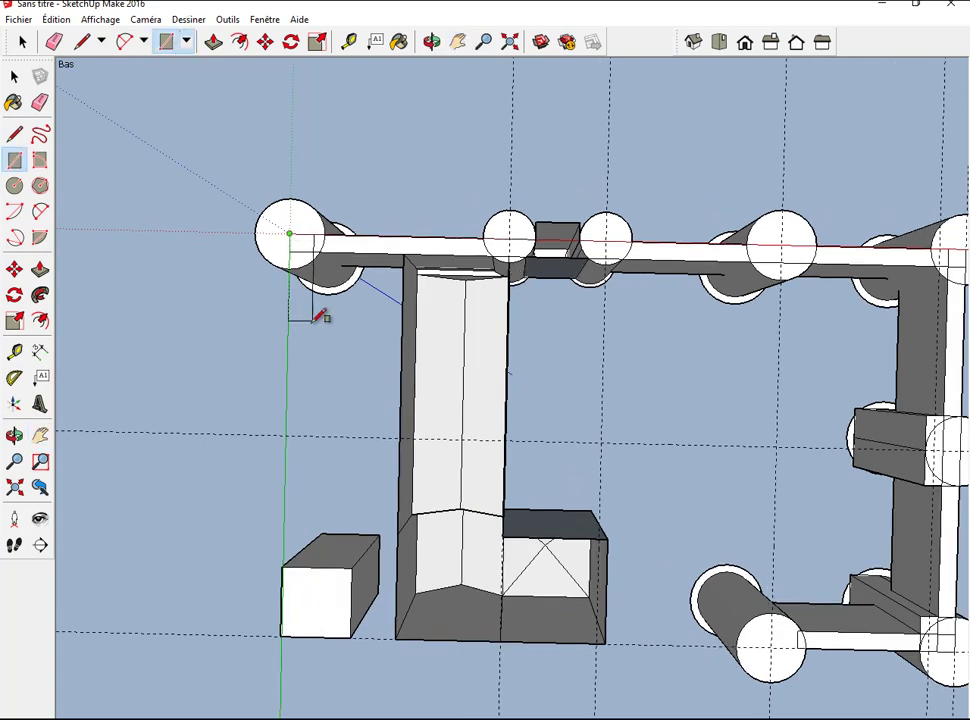
click(305, 566)
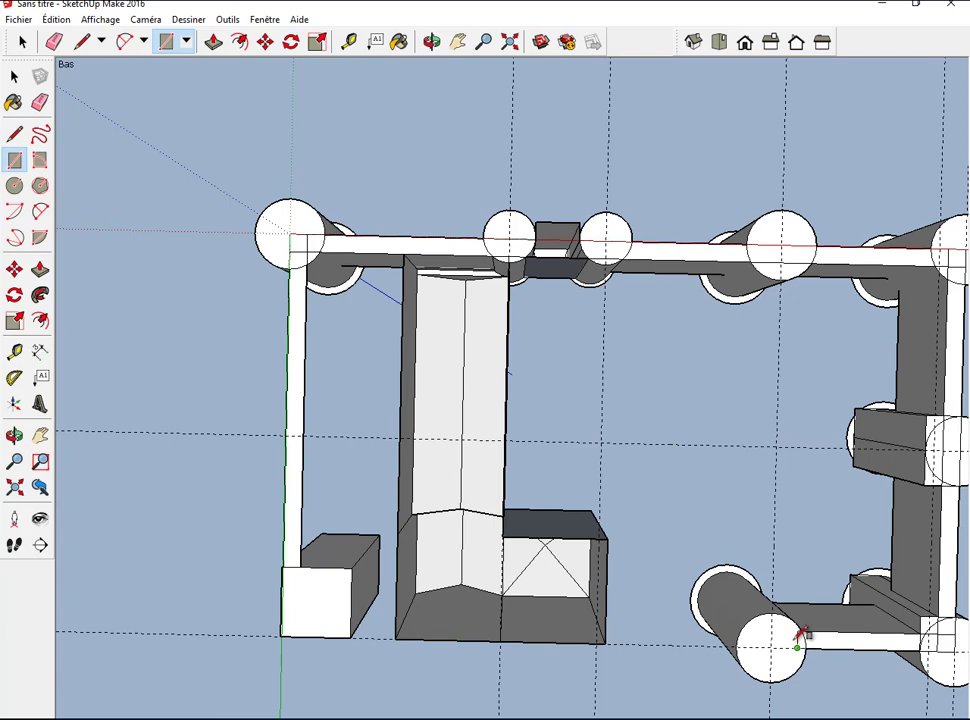
Close the outline with an edge from the far corner tower to form the floor face.
click(791, 633)
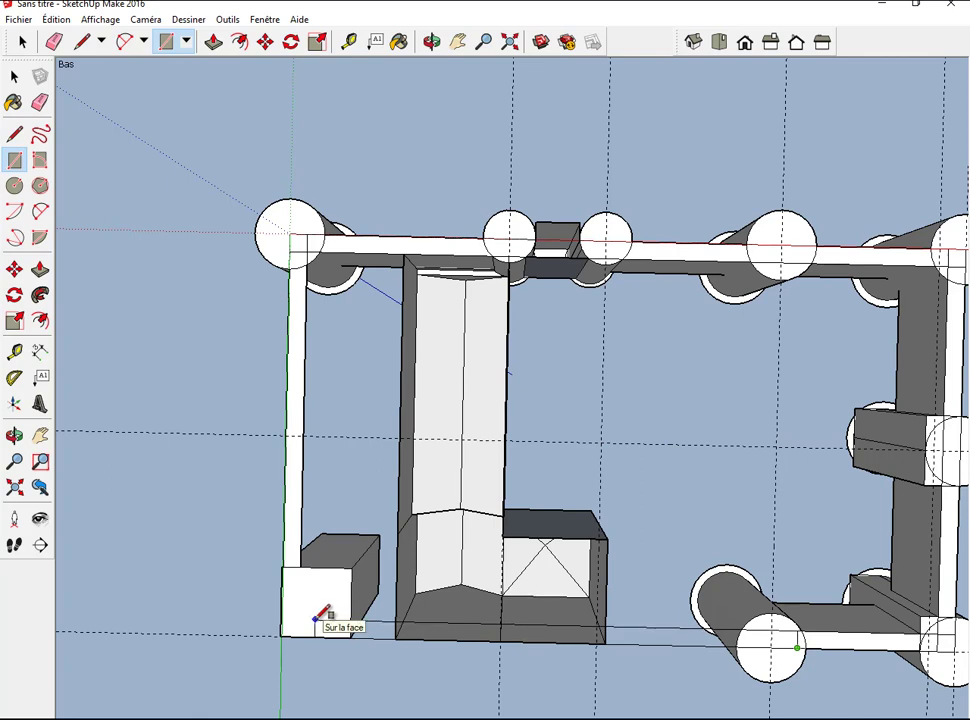
click(318, 618)
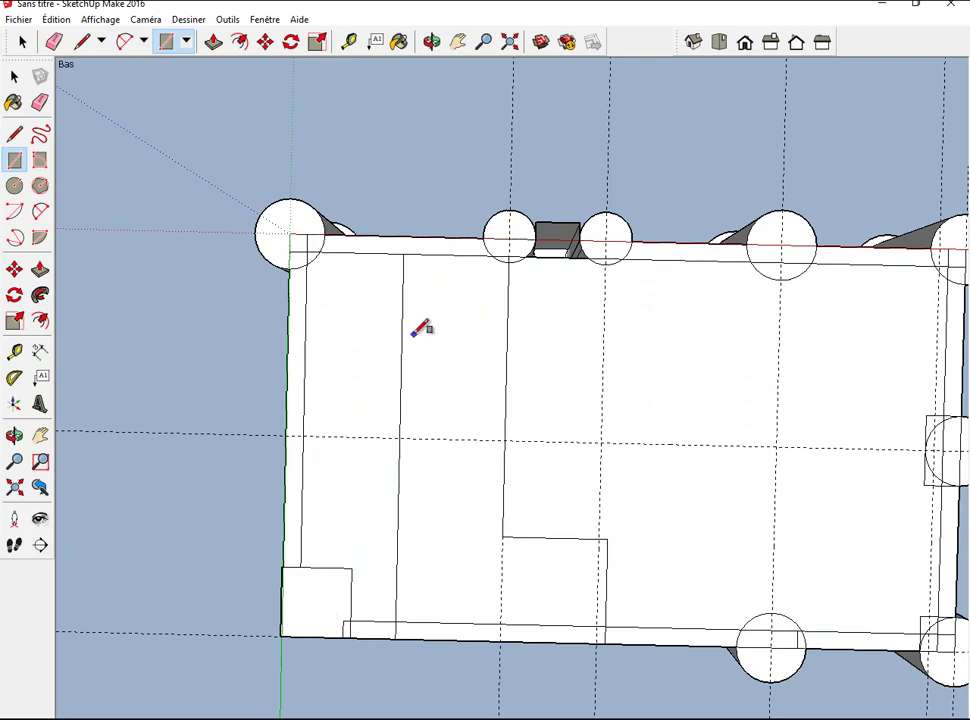
click(431, 41)
mouse_move(482, 82)
mouse_down()
mouse_move(539, 186)
mouse_move(580, 173)
mouse_move(565, 237)
mouse_move(606, 433)
mouse_move(621, 407)
mouse_move(531, 391)
mouse_move(546, 152)
mouse_up()
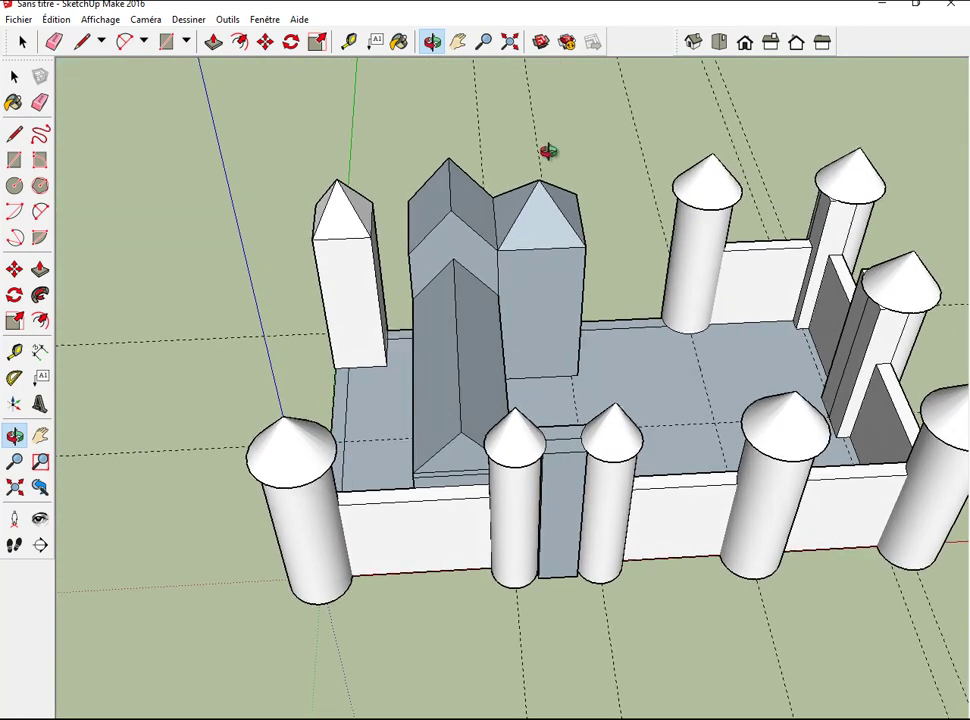
Raise the back wall strip and both left wall strips to full wall height.
click(213, 41)
drag(626, 327, 627, 320)
double_click(626, 320)
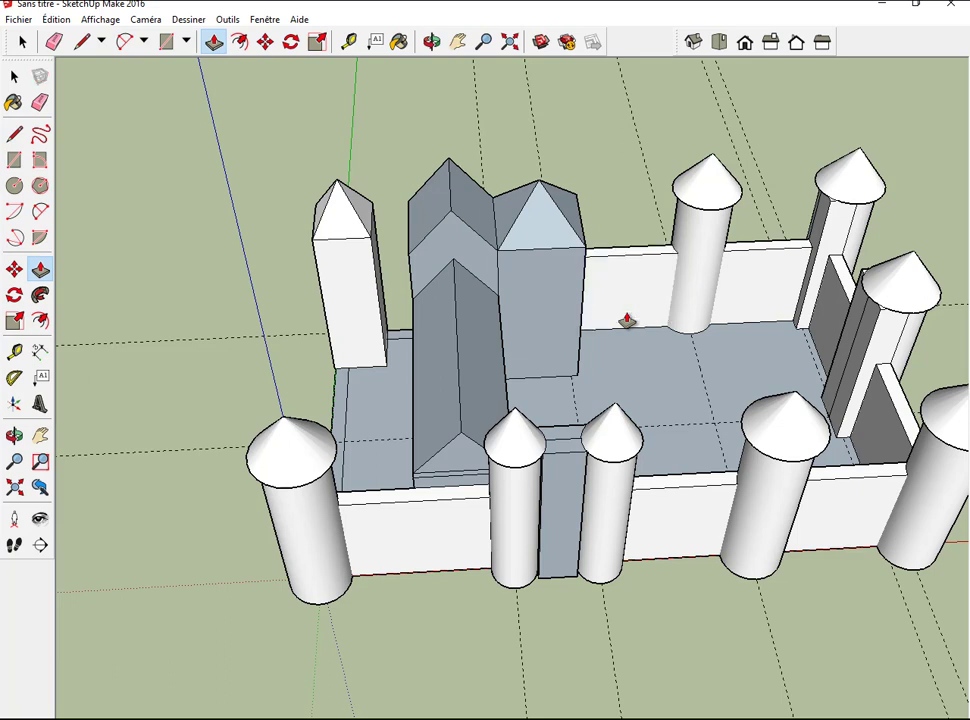
double_click(400, 318)
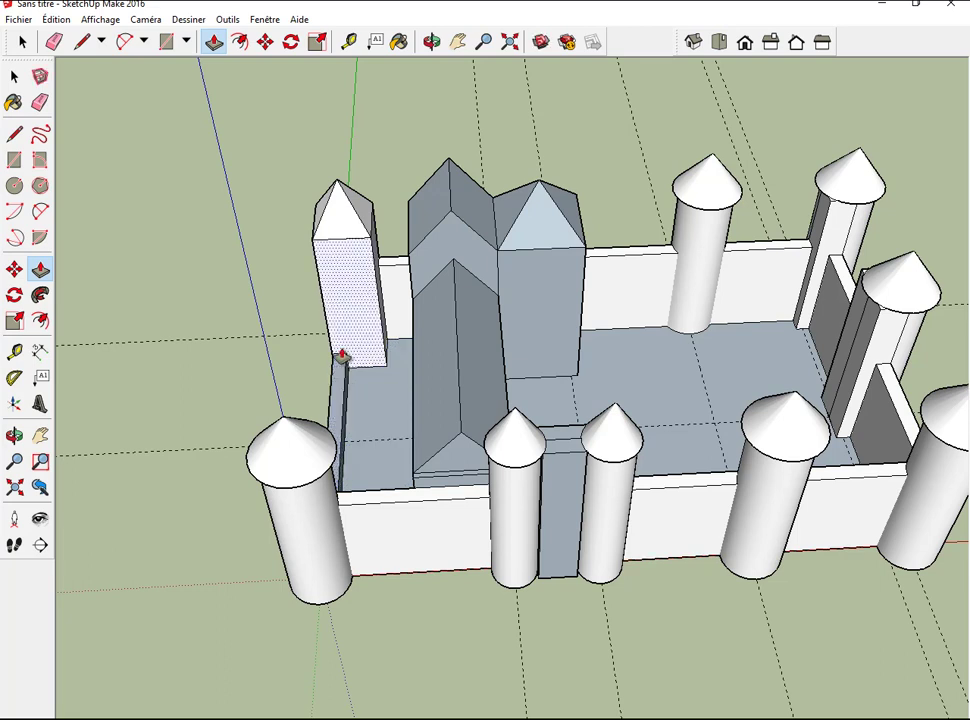
double_click(341, 355)
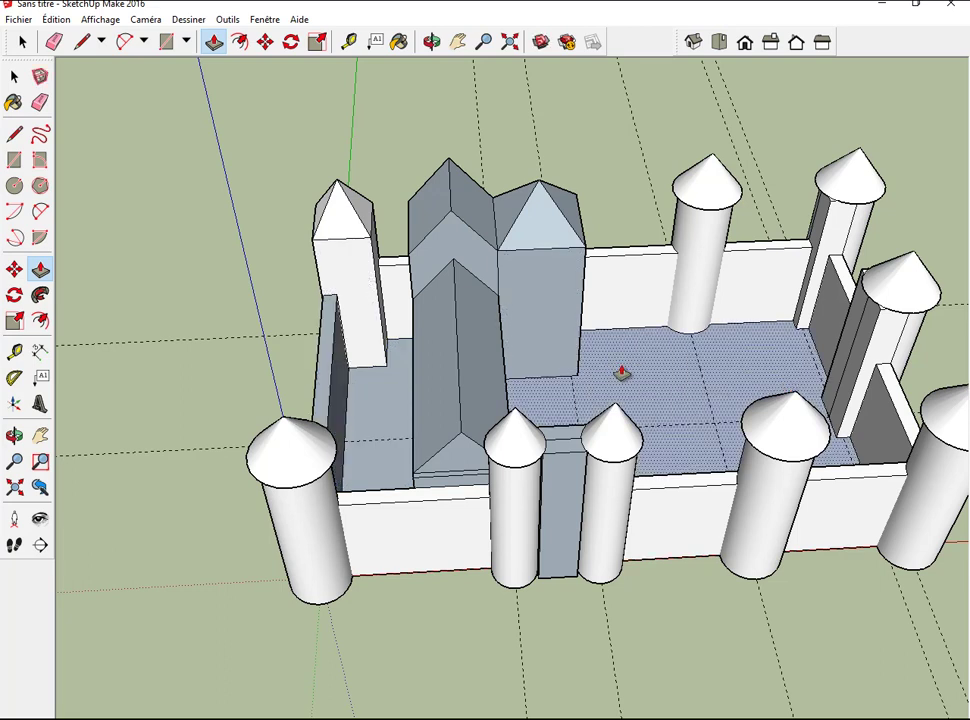
click(719, 42)
scroll(615, 275, up, 2)
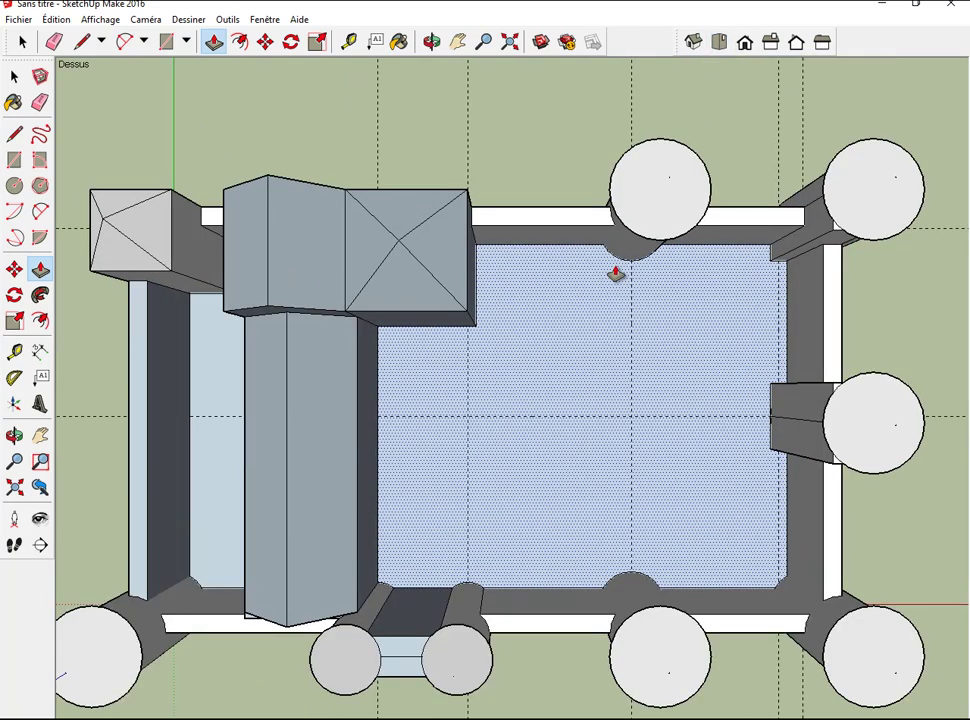
scroll(615, 275, up, 2)
Split off a floor strip from the keep's corner to the wall and raise it into a walkway.
click(82, 41)
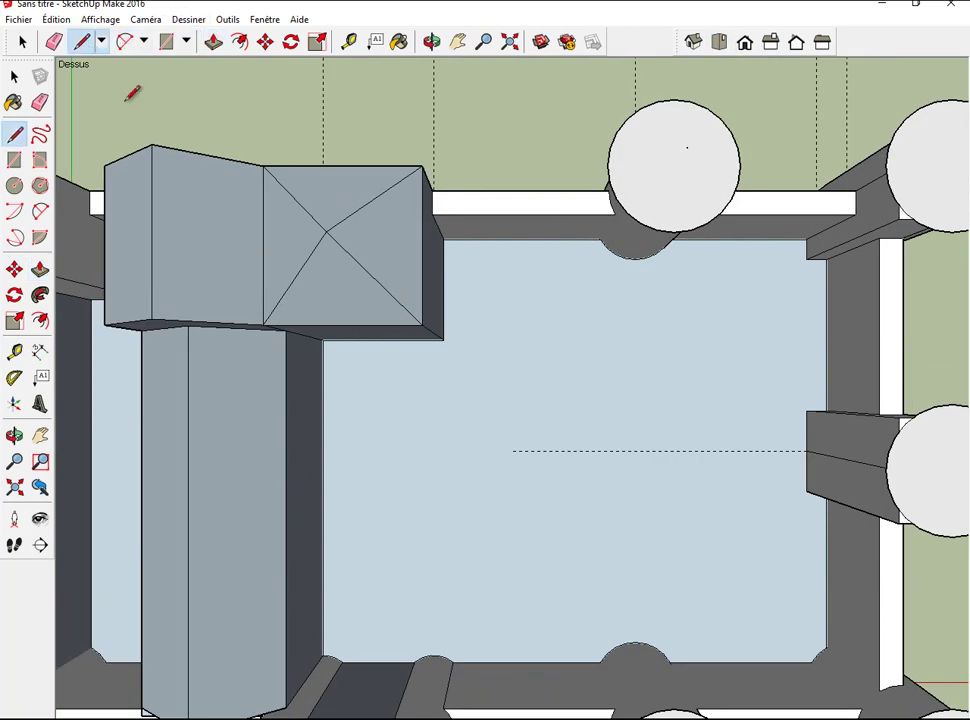
click(443, 339)
scroll(471, 338, up, 2)
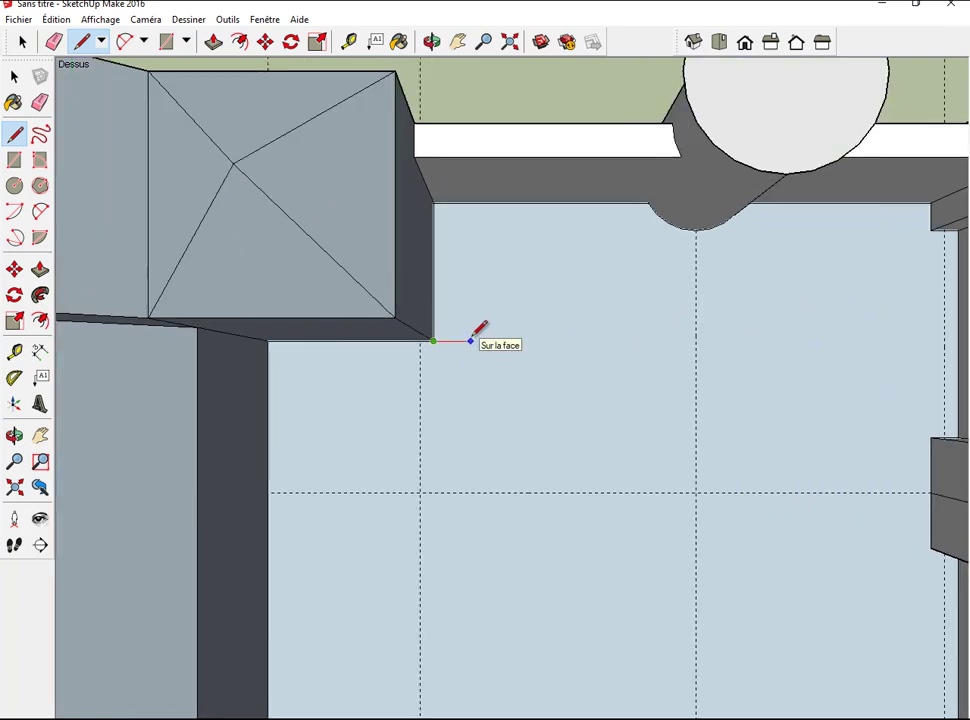
click(960, 340)
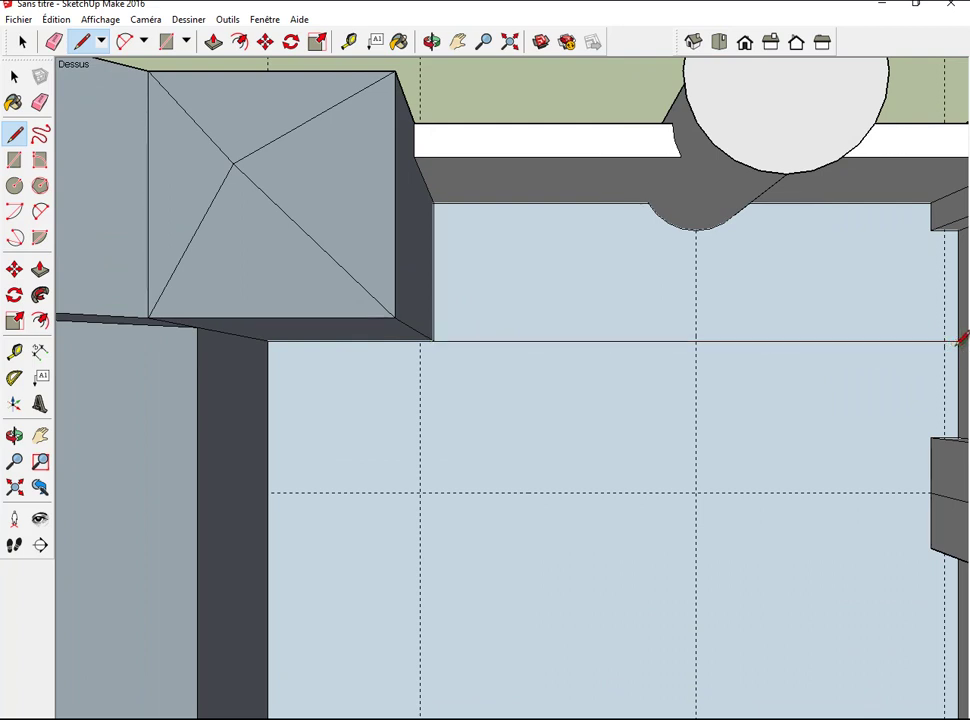
click(432, 41)
mouse_move(502, 190)
mouse_down()
mouse_move(493, 145)
mouse_move(552, 245)
mouse_move(540, 207)
mouse_up()
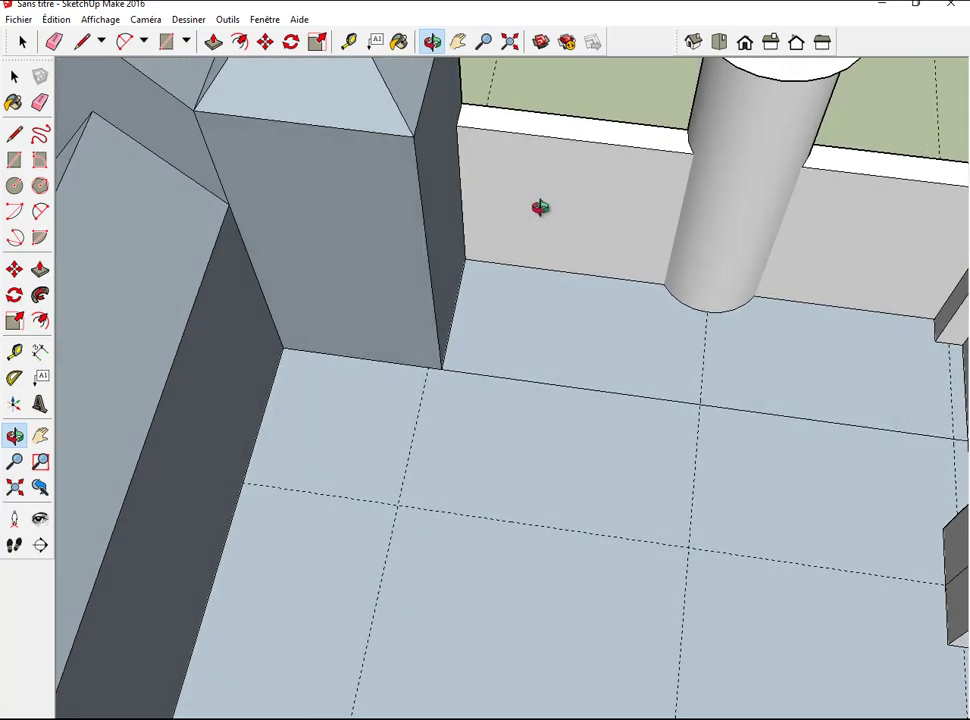
click(213, 41)
drag(505, 331, 507, 315)
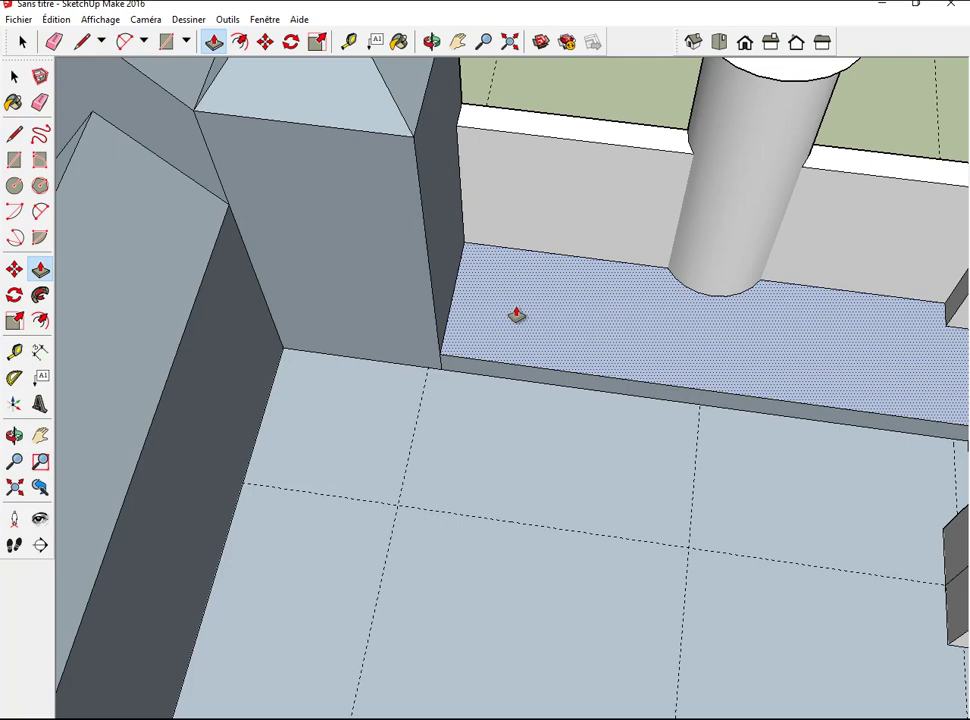
key(Return)
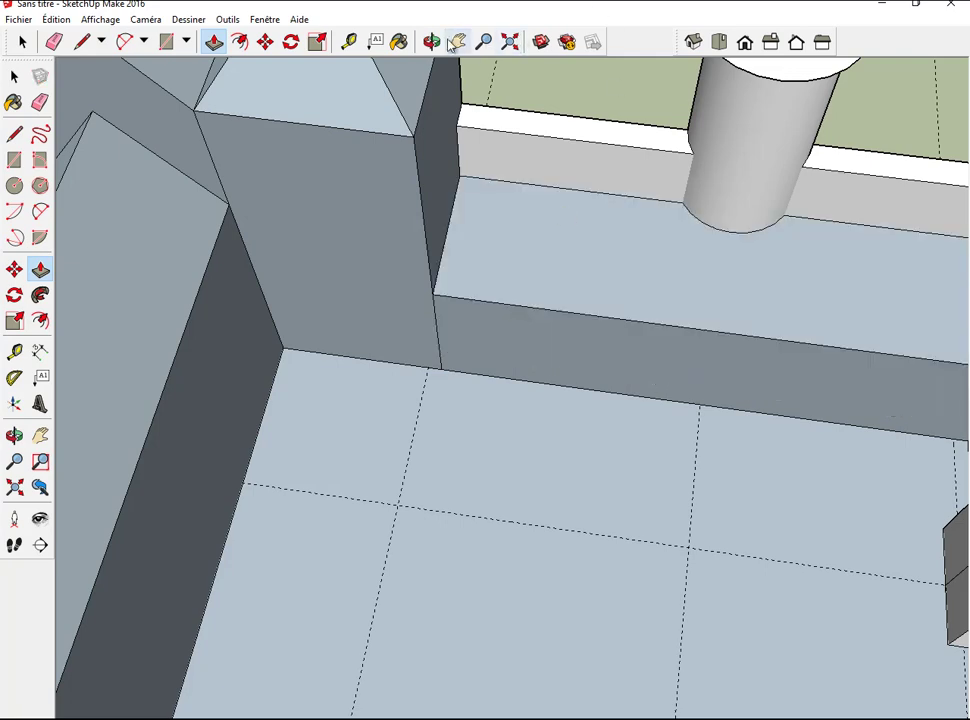
key(o)
mouse_move(541, 108)
mouse_down()
mouse_move(499, 146)
mouse_move(433, 97)
mouse_move(546, 160)
mouse_move(491, 141)
mouse_up()
Draw an edge from the wall's top corner to the walkway step and extend the triangular roof face to the far wall.
click(82, 41)
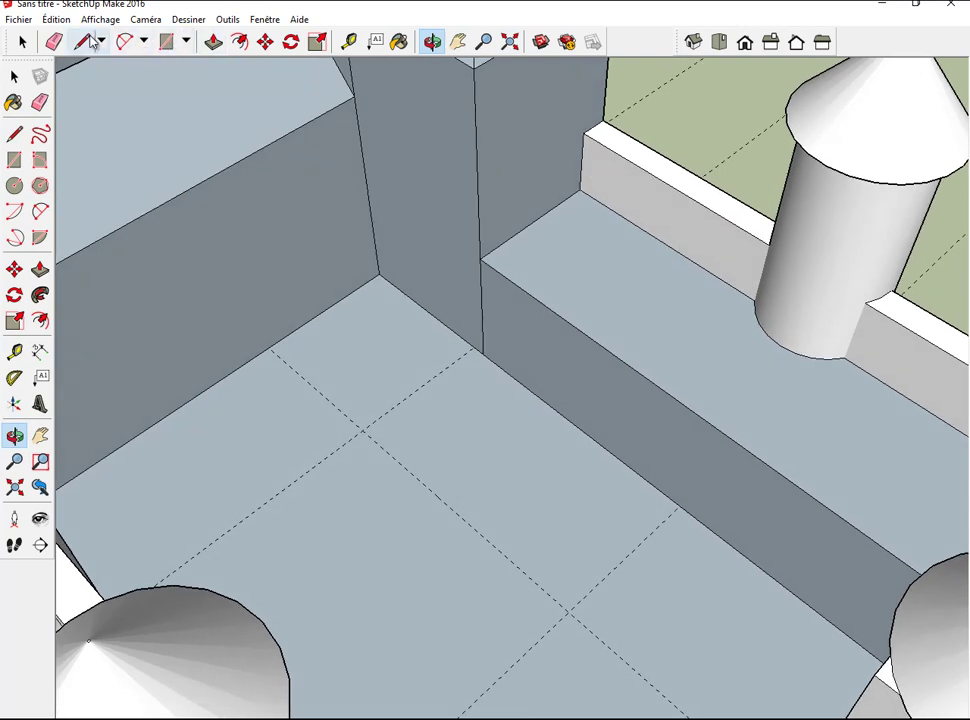
click(584, 133)
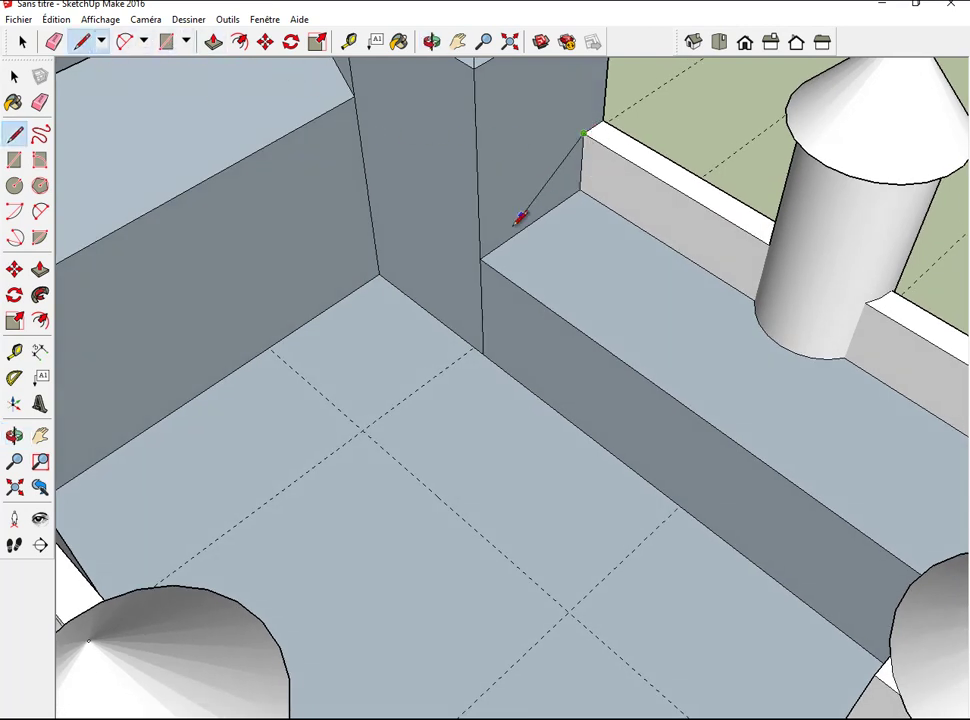
click(480, 258)
scroll(570, 220, down, 2)
scroll(580, 208, down, 3)
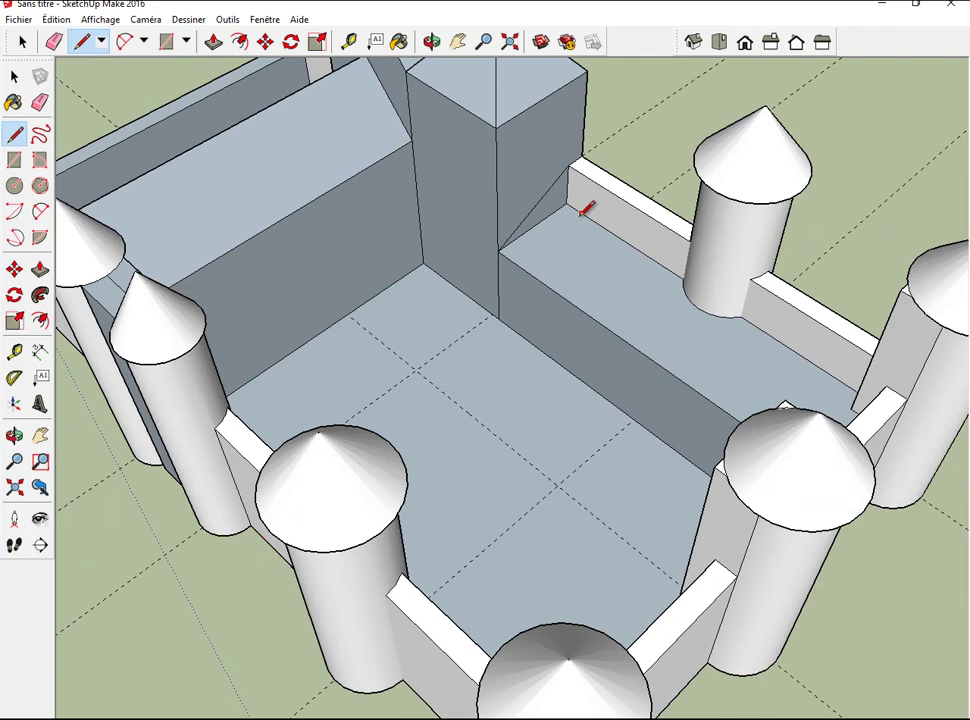
click(213, 41)
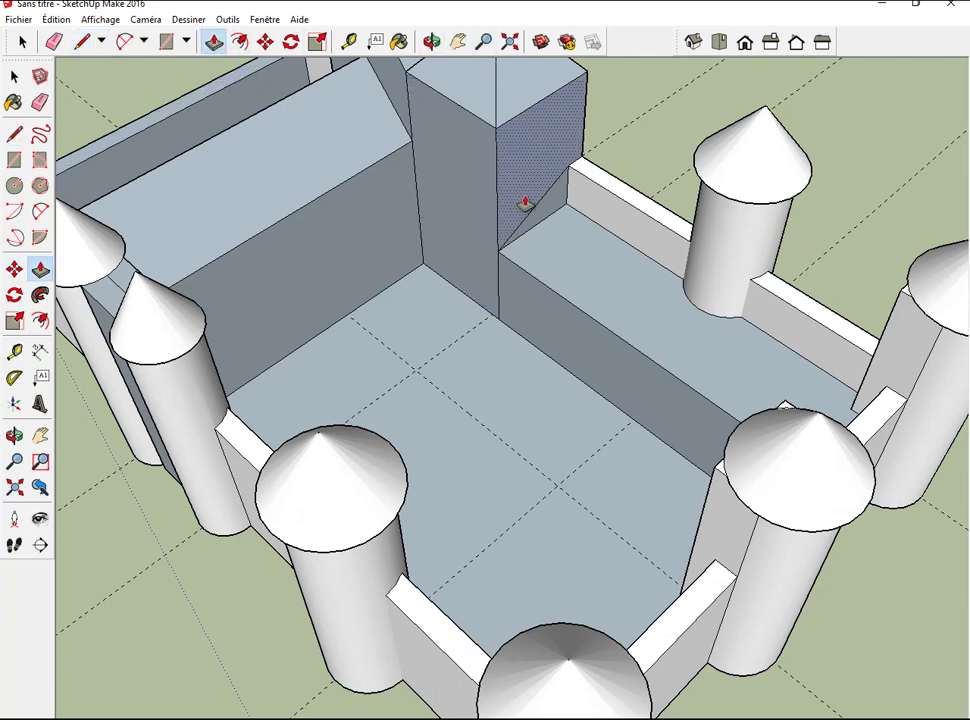
click(552, 210)
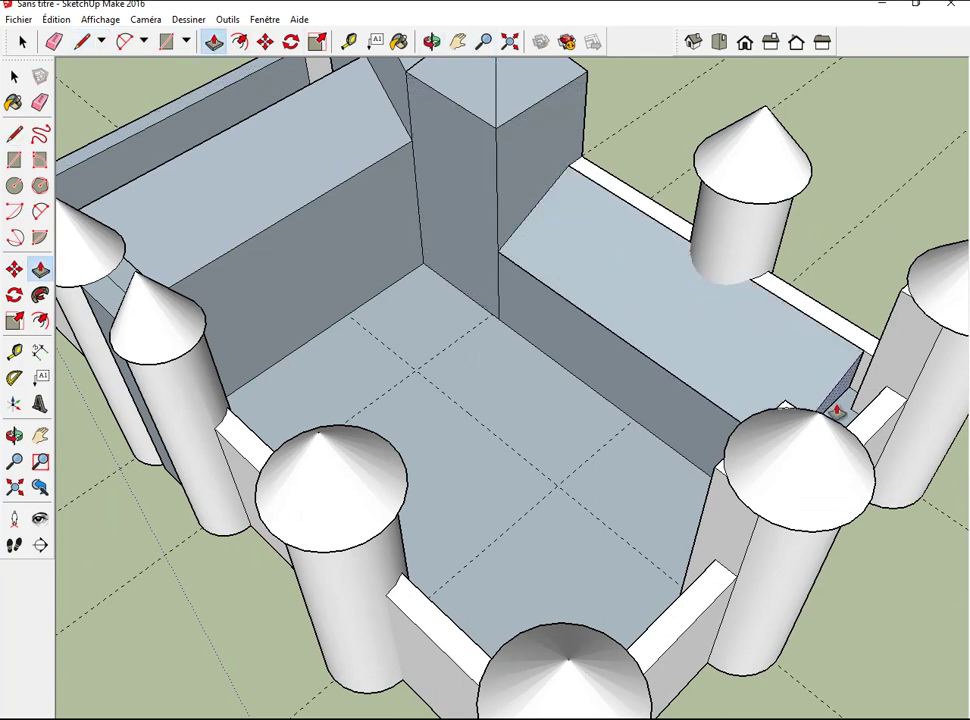
click(862, 410)
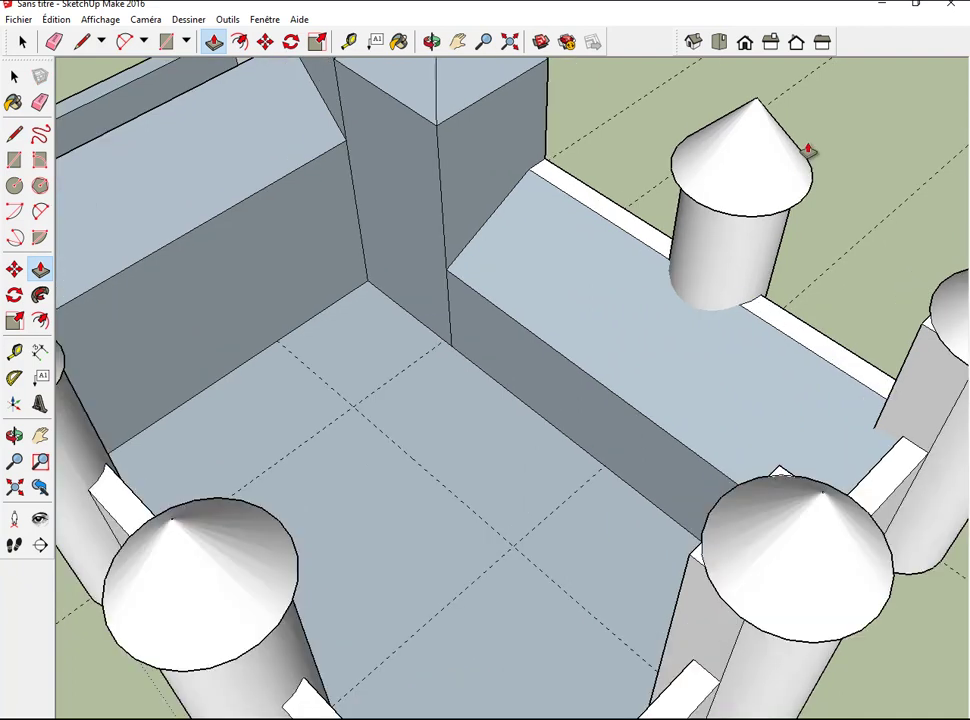
scroll(806, 152, down, 3)
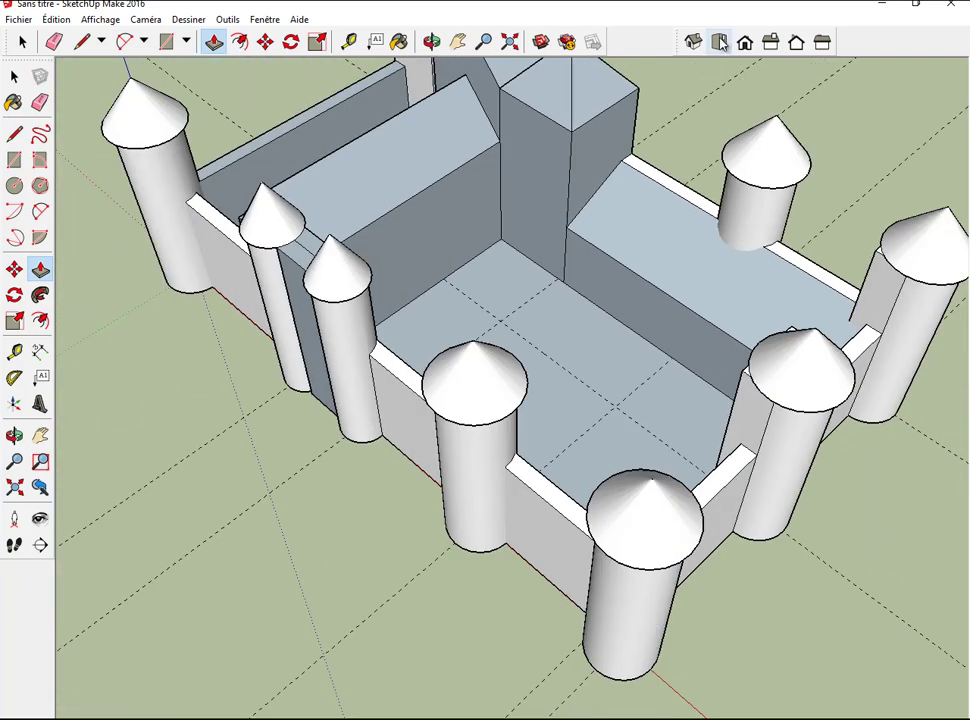
middle_drag(727, 59, 710, 139)
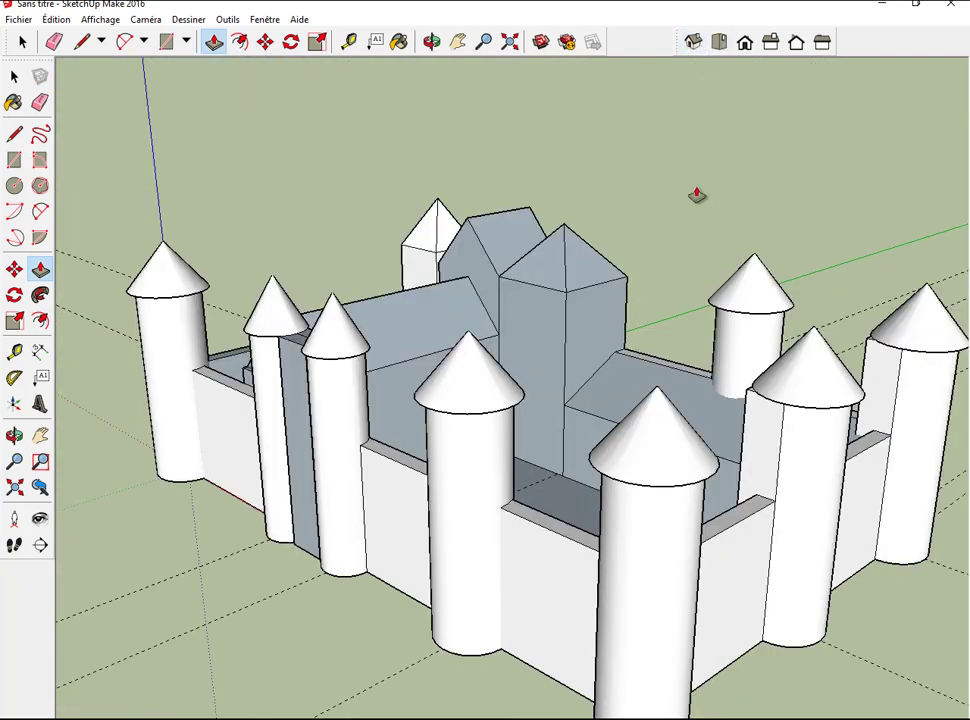
Zoom in on the gap between the two front towers and erase the horizontal edge across the gate top.
click(431, 41)
mouse_move(325, 119)
mouse_down()
mouse_move(549, 190)
mouse_move(424, 186)
mouse_move(494, 210)
mouse_move(665, 212)
mouse_move(709, 190)
mouse_move(600, 336)
mouse_move(400, 284)
mouse_move(439, 330)
mouse_up()
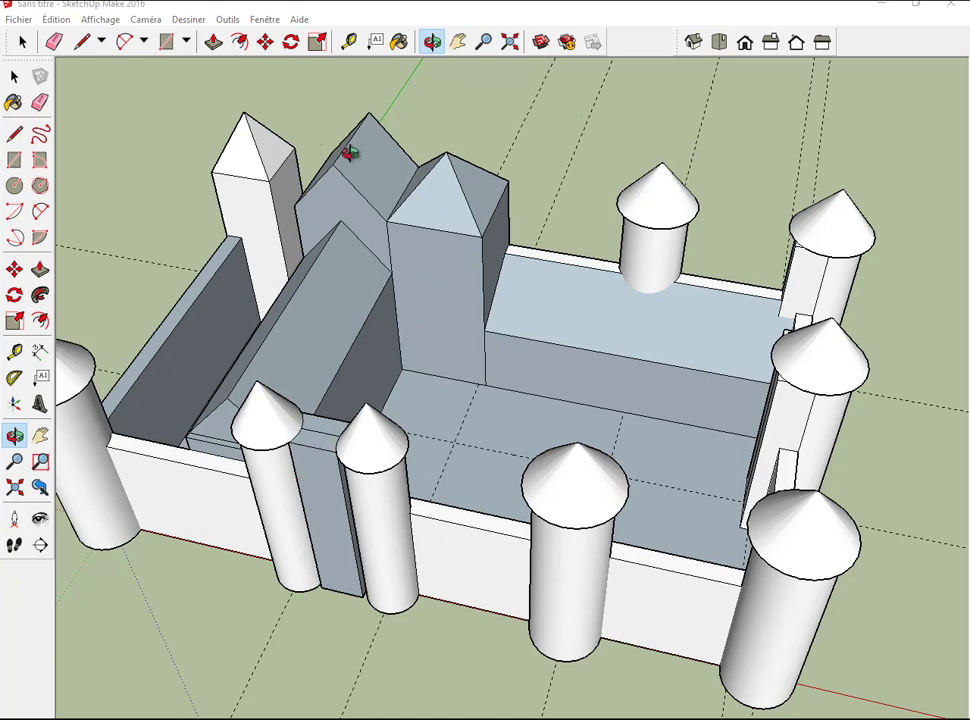
scroll(461, 264, up, 1)
scroll(461, 264, up, 3)
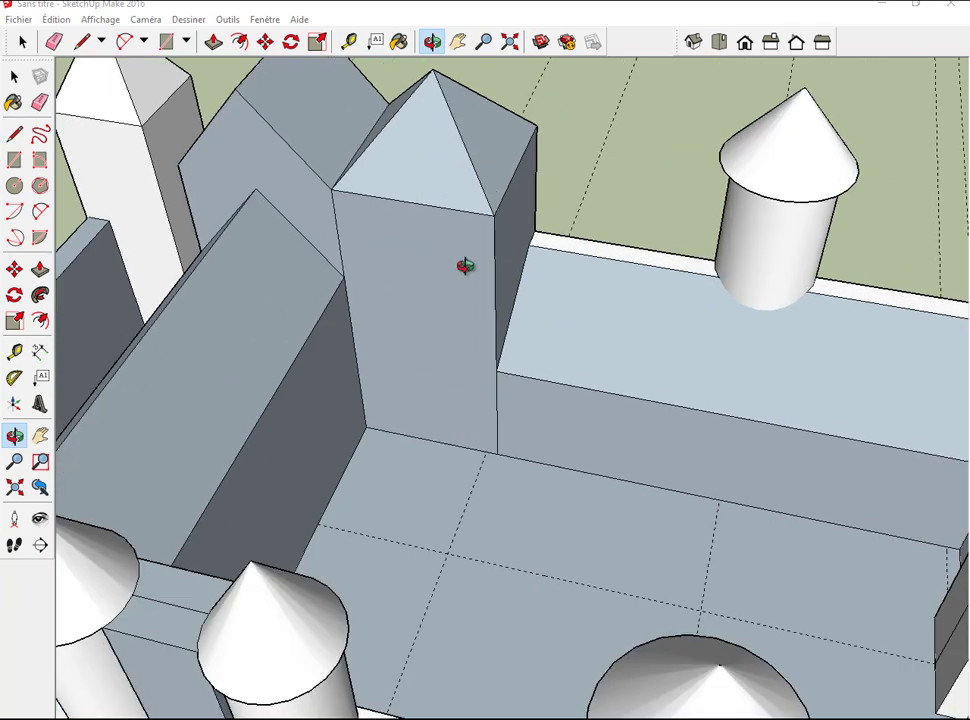
click(458, 45)
mouse_move(400, 313)
mouse_down()
mouse_move(558, 272)
mouse_move(597, 340)
mouse_up()
scroll(572, 355, up, 3)
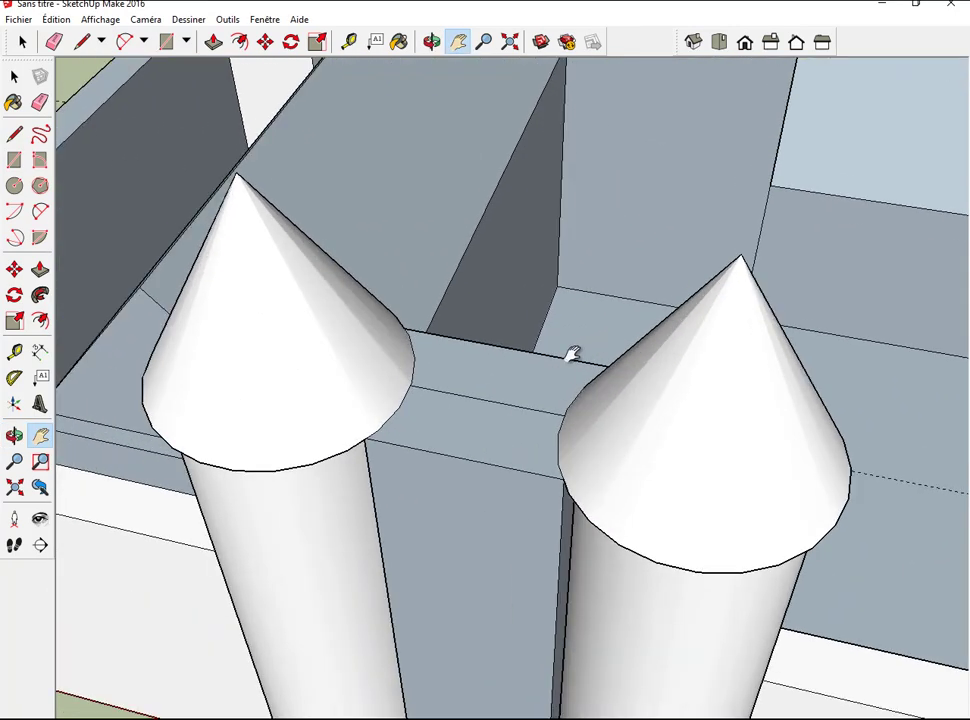
scroll(572, 355, up, 1)
scroll(580, 335, up, 2)
scroll(606, 339, up, 2)
scroll(606, 339, up, 1)
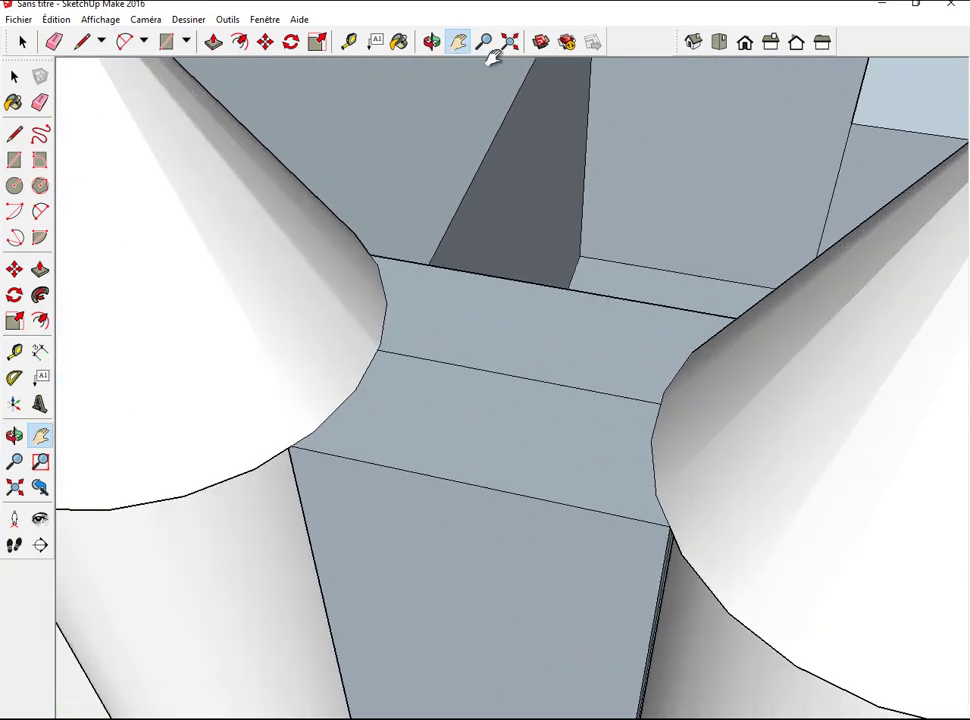
mouse_move(336, 169)
mouse_down()
mouse_move(368, 210)
mouse_move(366, 130)
mouse_up()
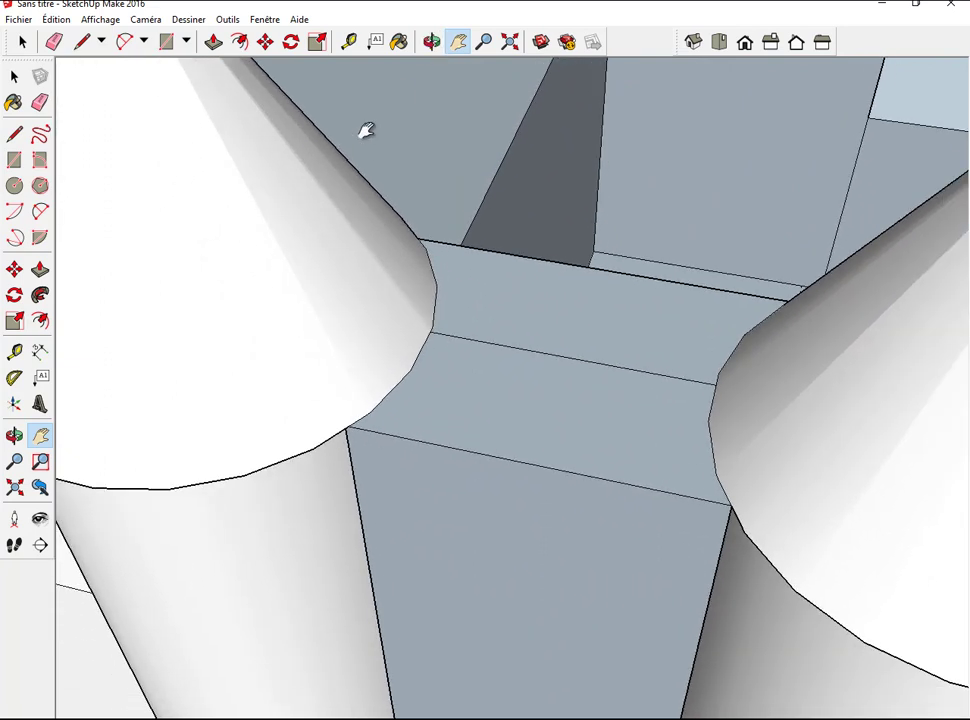
key(o)
drag(318, 177, 407, 258)
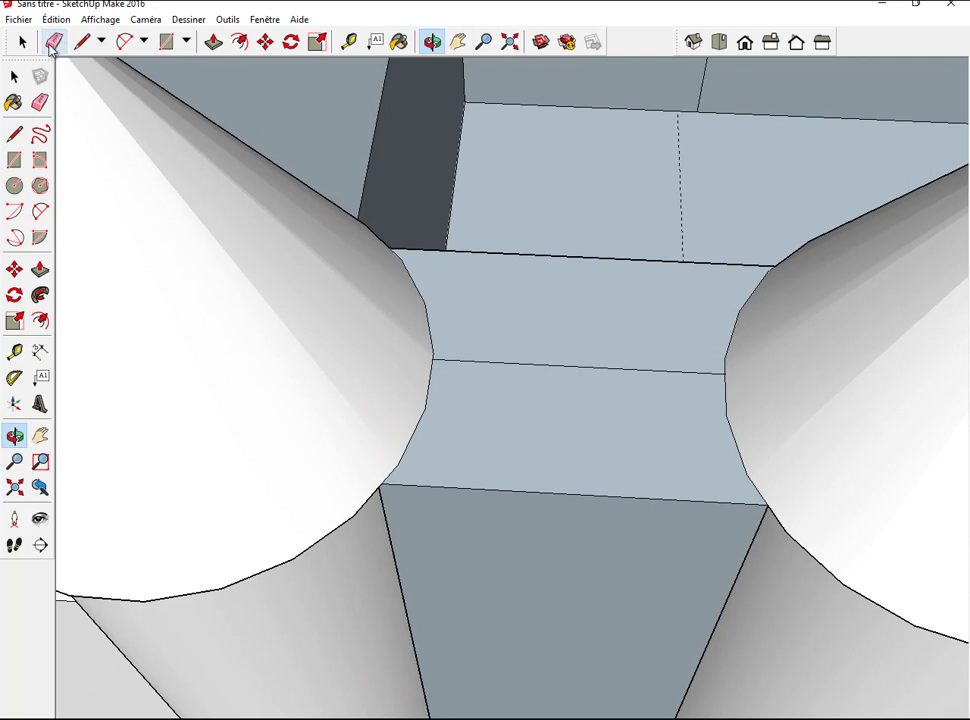
click(53, 44)
click(588, 365)
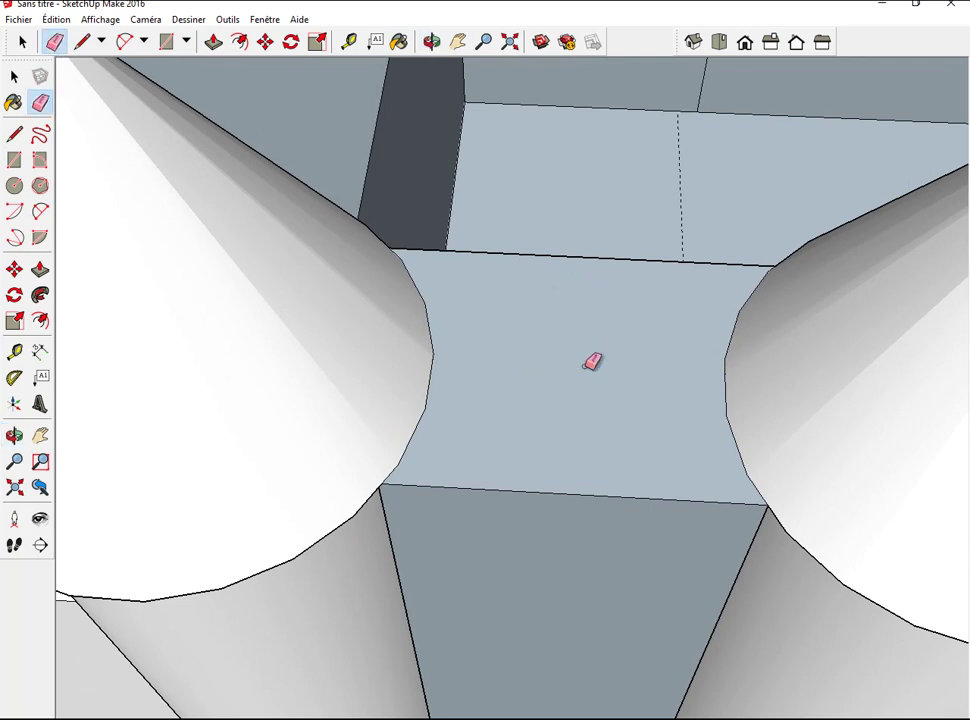
Draw a rectangle covering the gate top with two crossing corner-to-corner diagonals.
click(167, 43)
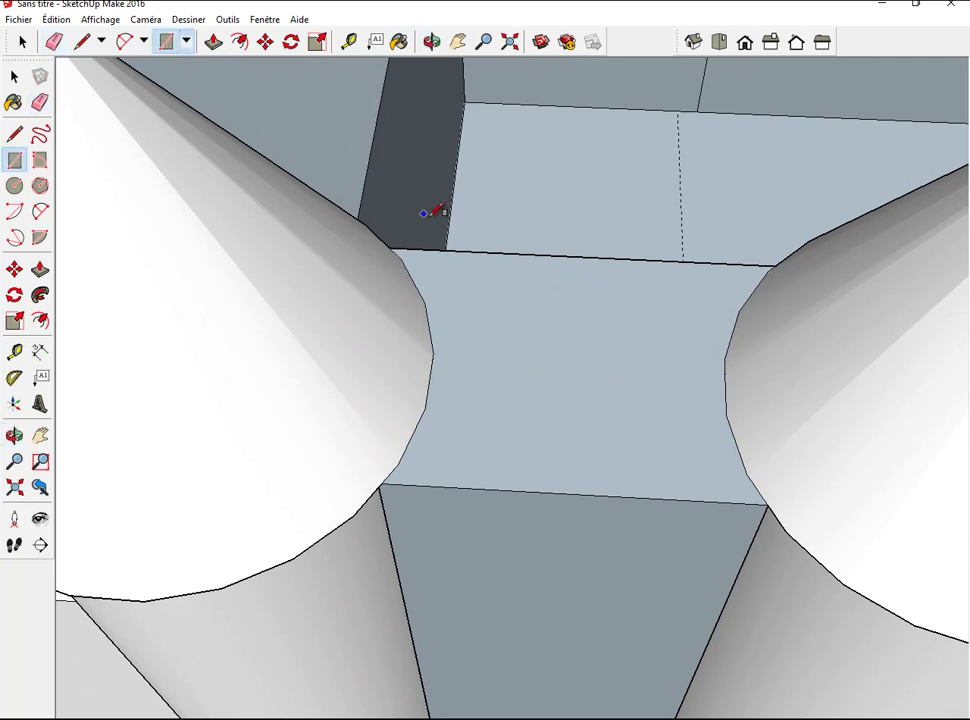
click(450, 260)
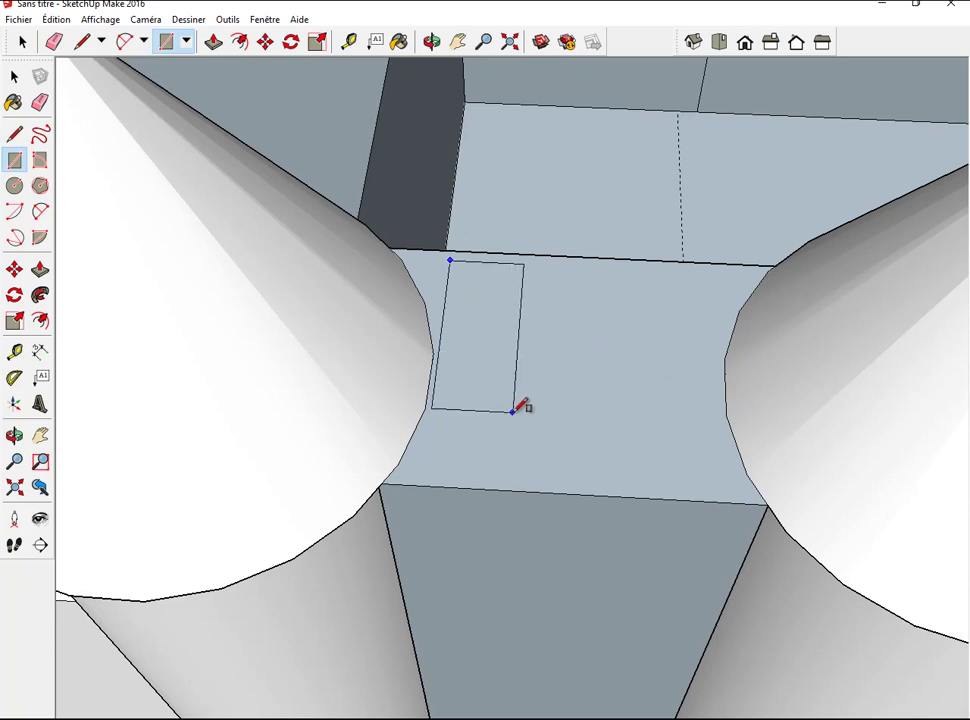
click(724, 490)
click(82, 40)
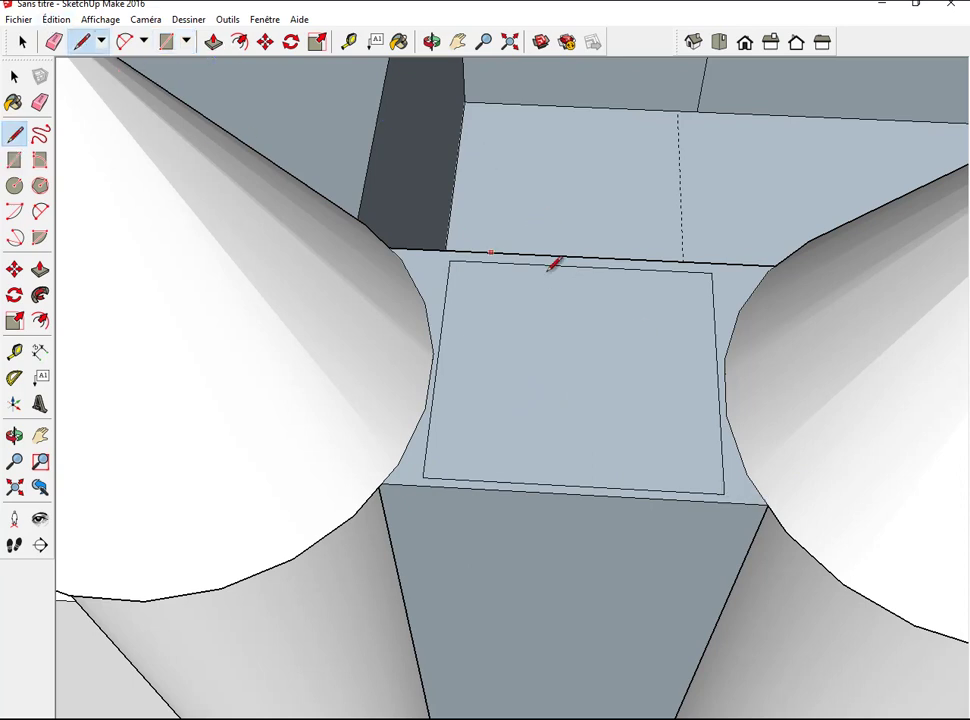
click(451, 260)
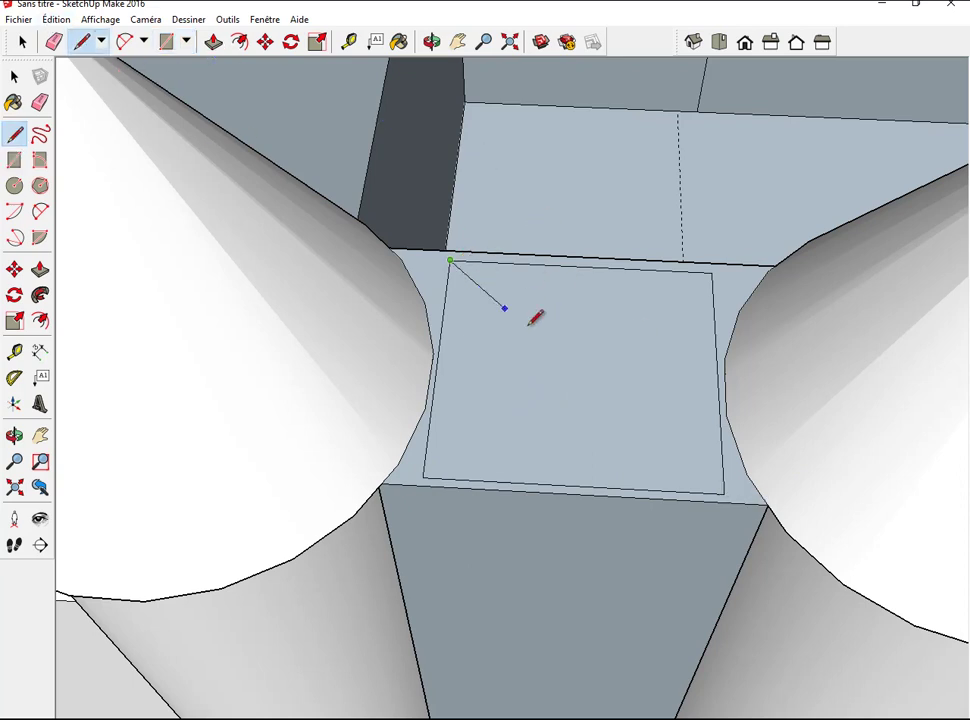
click(724, 490)
click(712, 271)
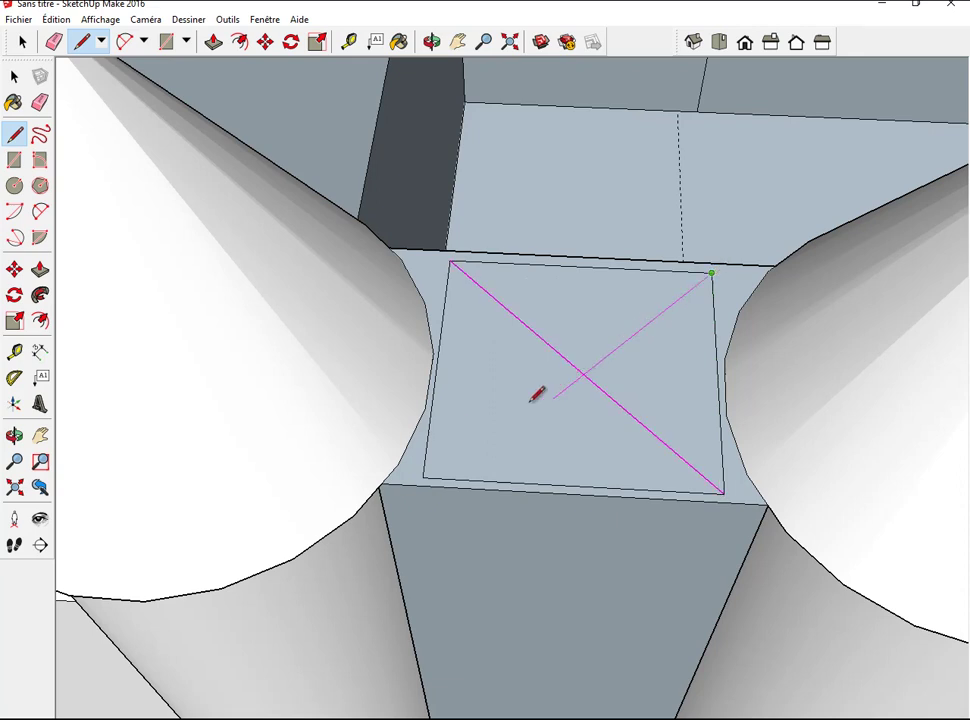
click(424, 476)
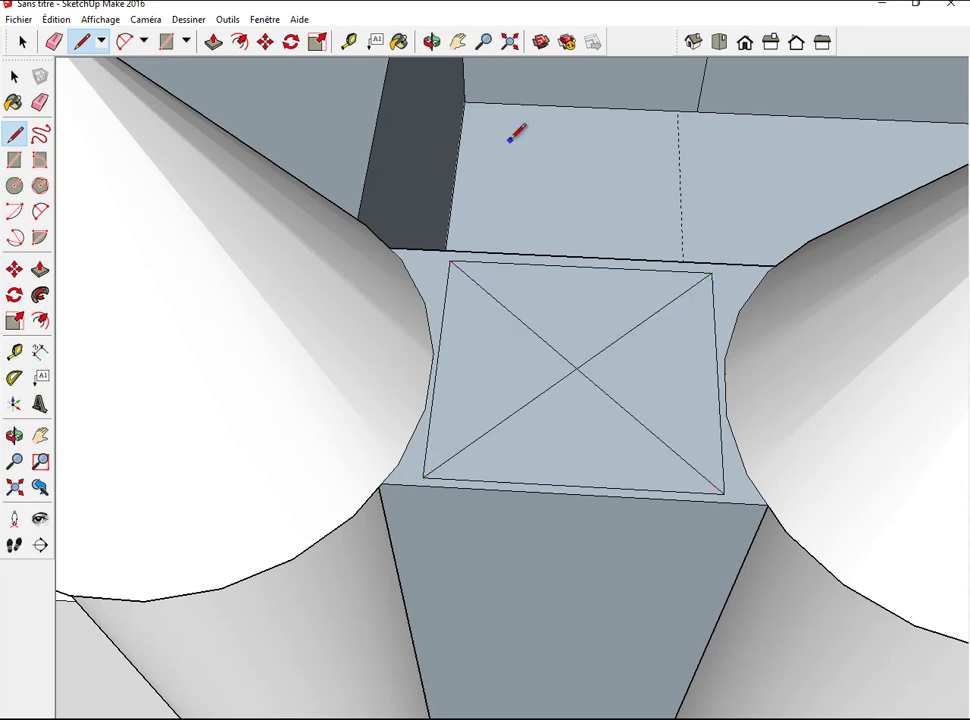
click(431, 41)
mouse_move(589, 219)
mouse_down()
mouse_move(553, 117)
mouse_move(580, 143)
mouse_move(585, 218)
mouse_up()
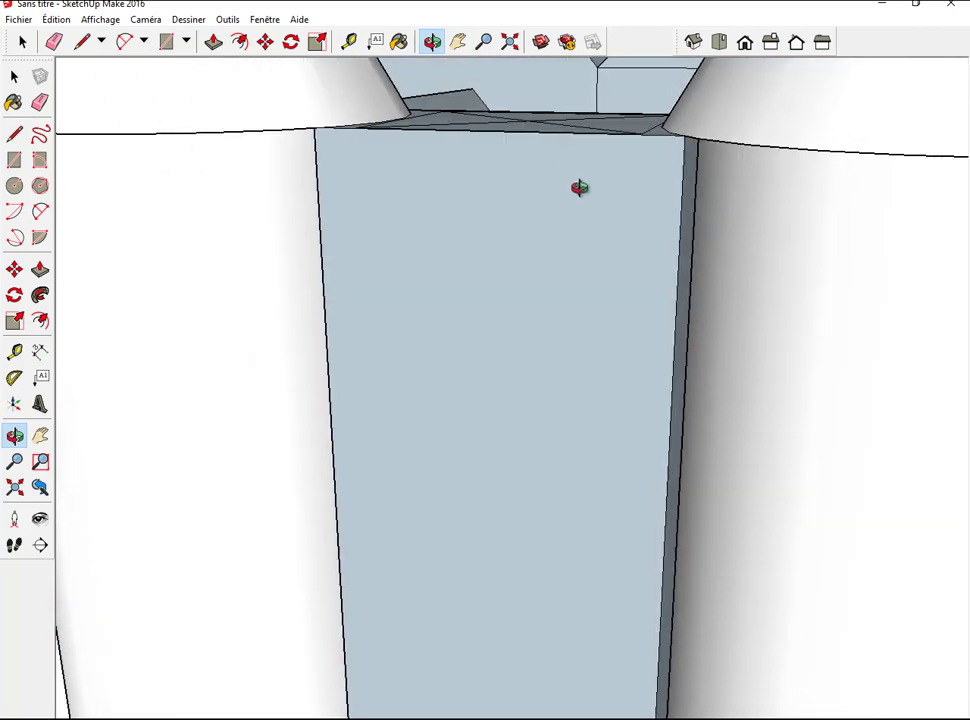
Lift the gate top's diagonal crossing point straight up to a typed height, forming a tall pyramid roof.
click(458, 41)
drag(648, 184, 615, 522)
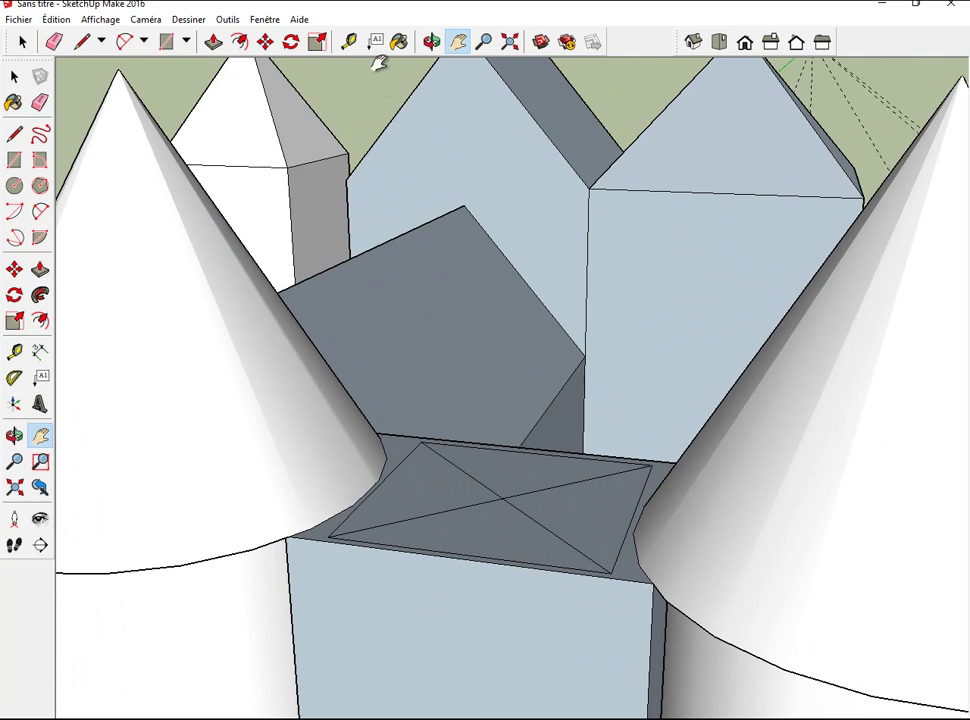
click(432, 43)
mouse_move(496, 275)
mouse_down()
mouse_move(517, 337)
mouse_move(515, 305)
mouse_up()
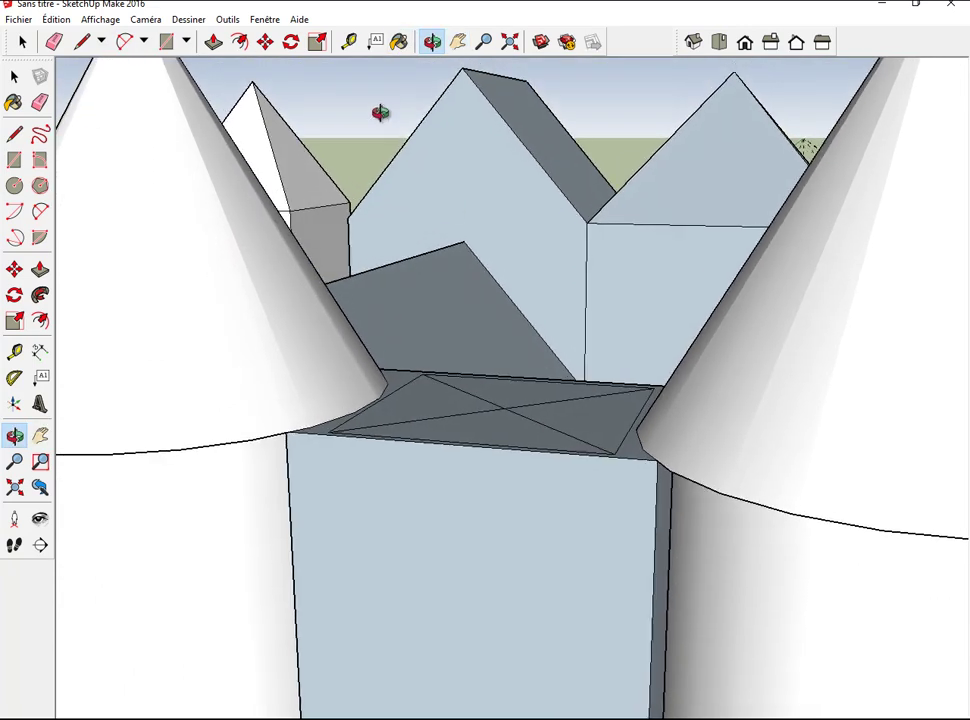
click(265, 42)
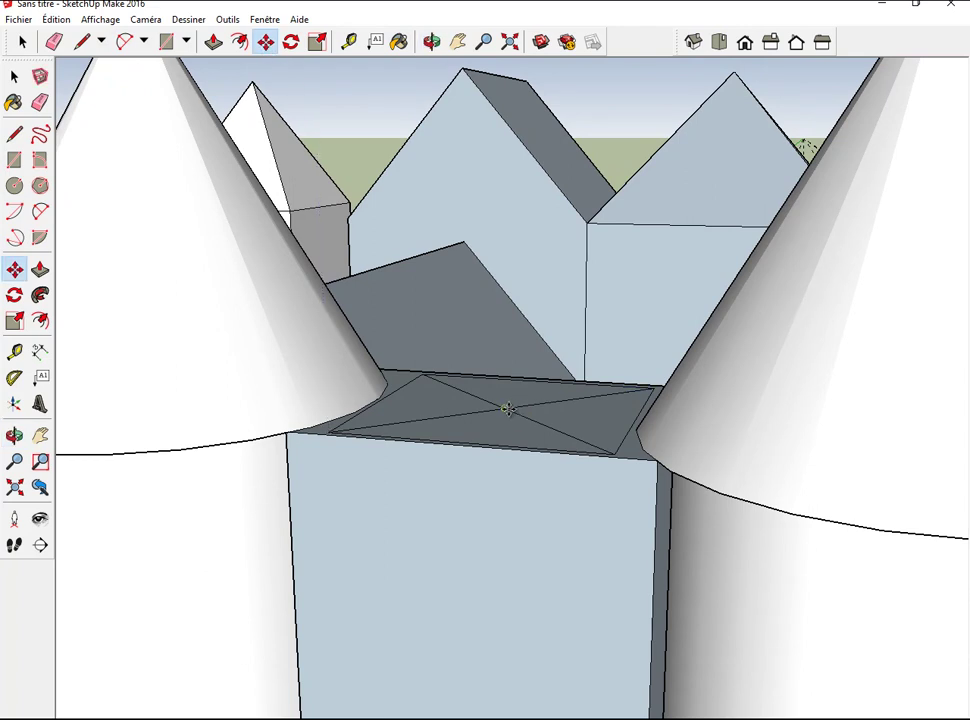
click(510, 408)
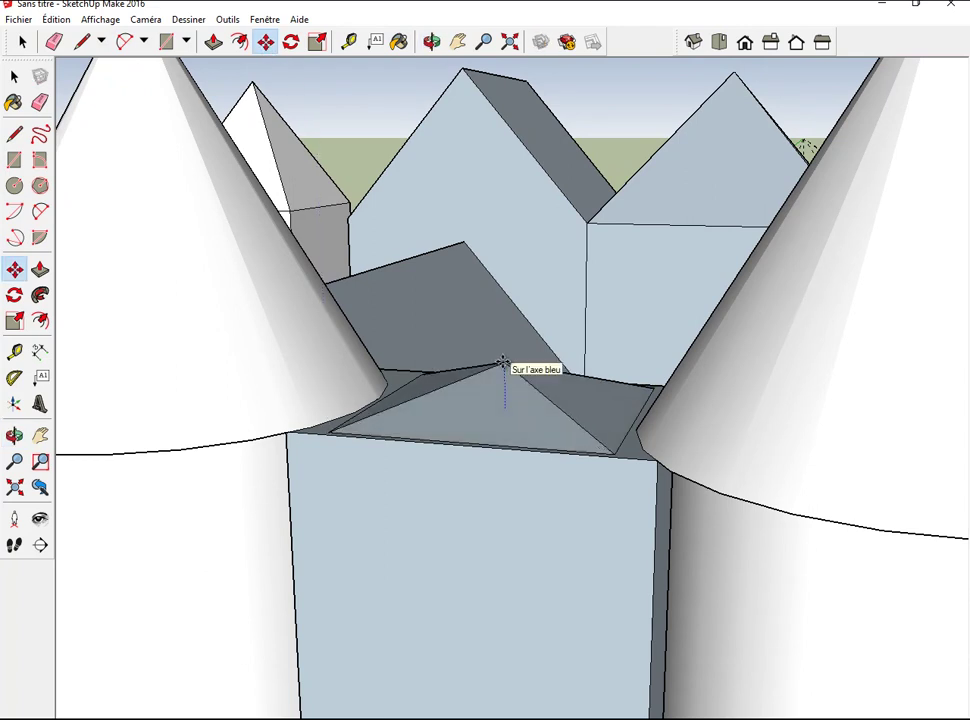
click(503, 363)
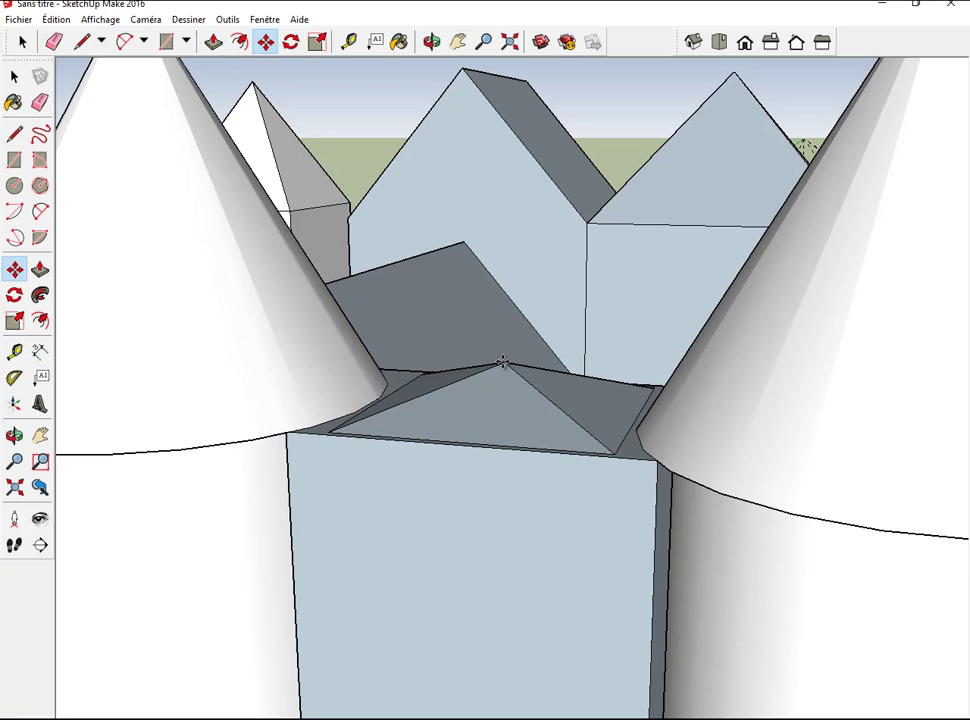
key(Return)
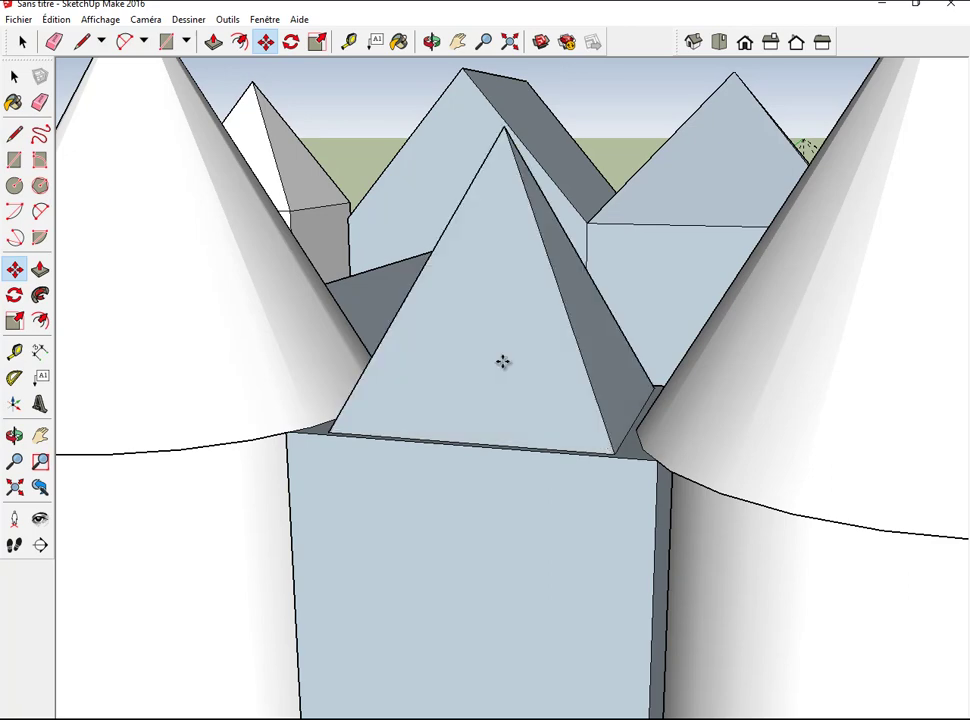